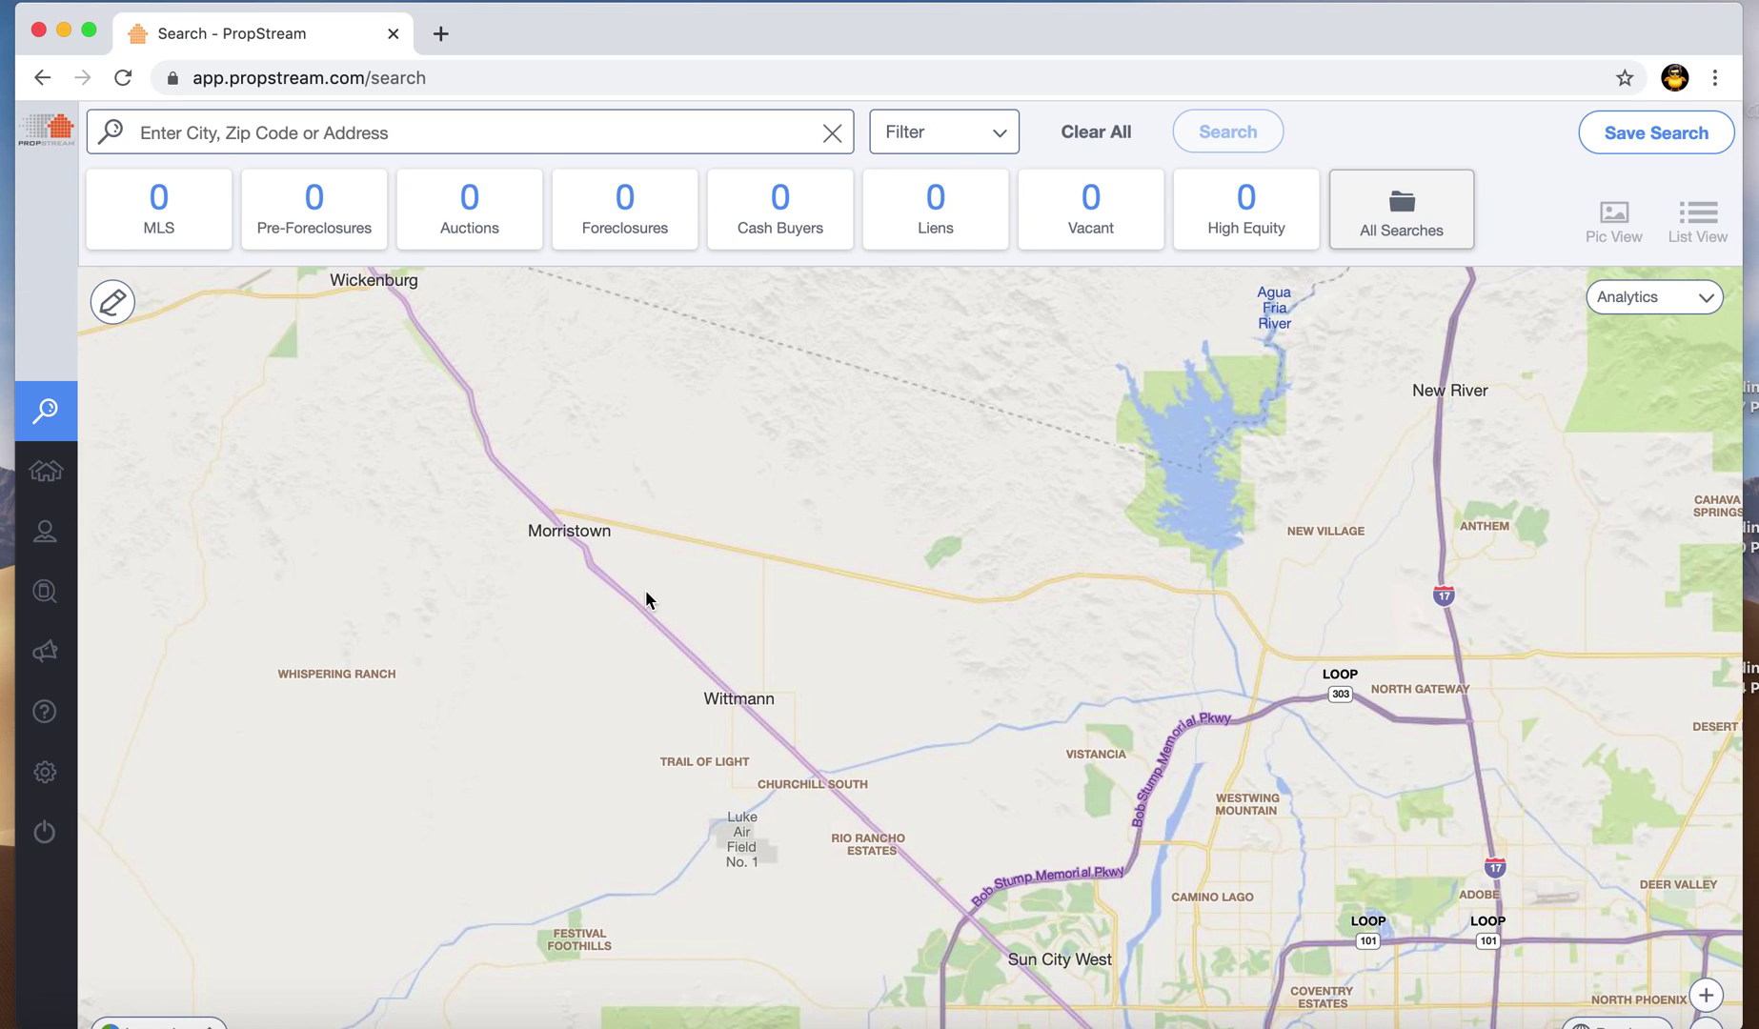
left_click(243, 79)
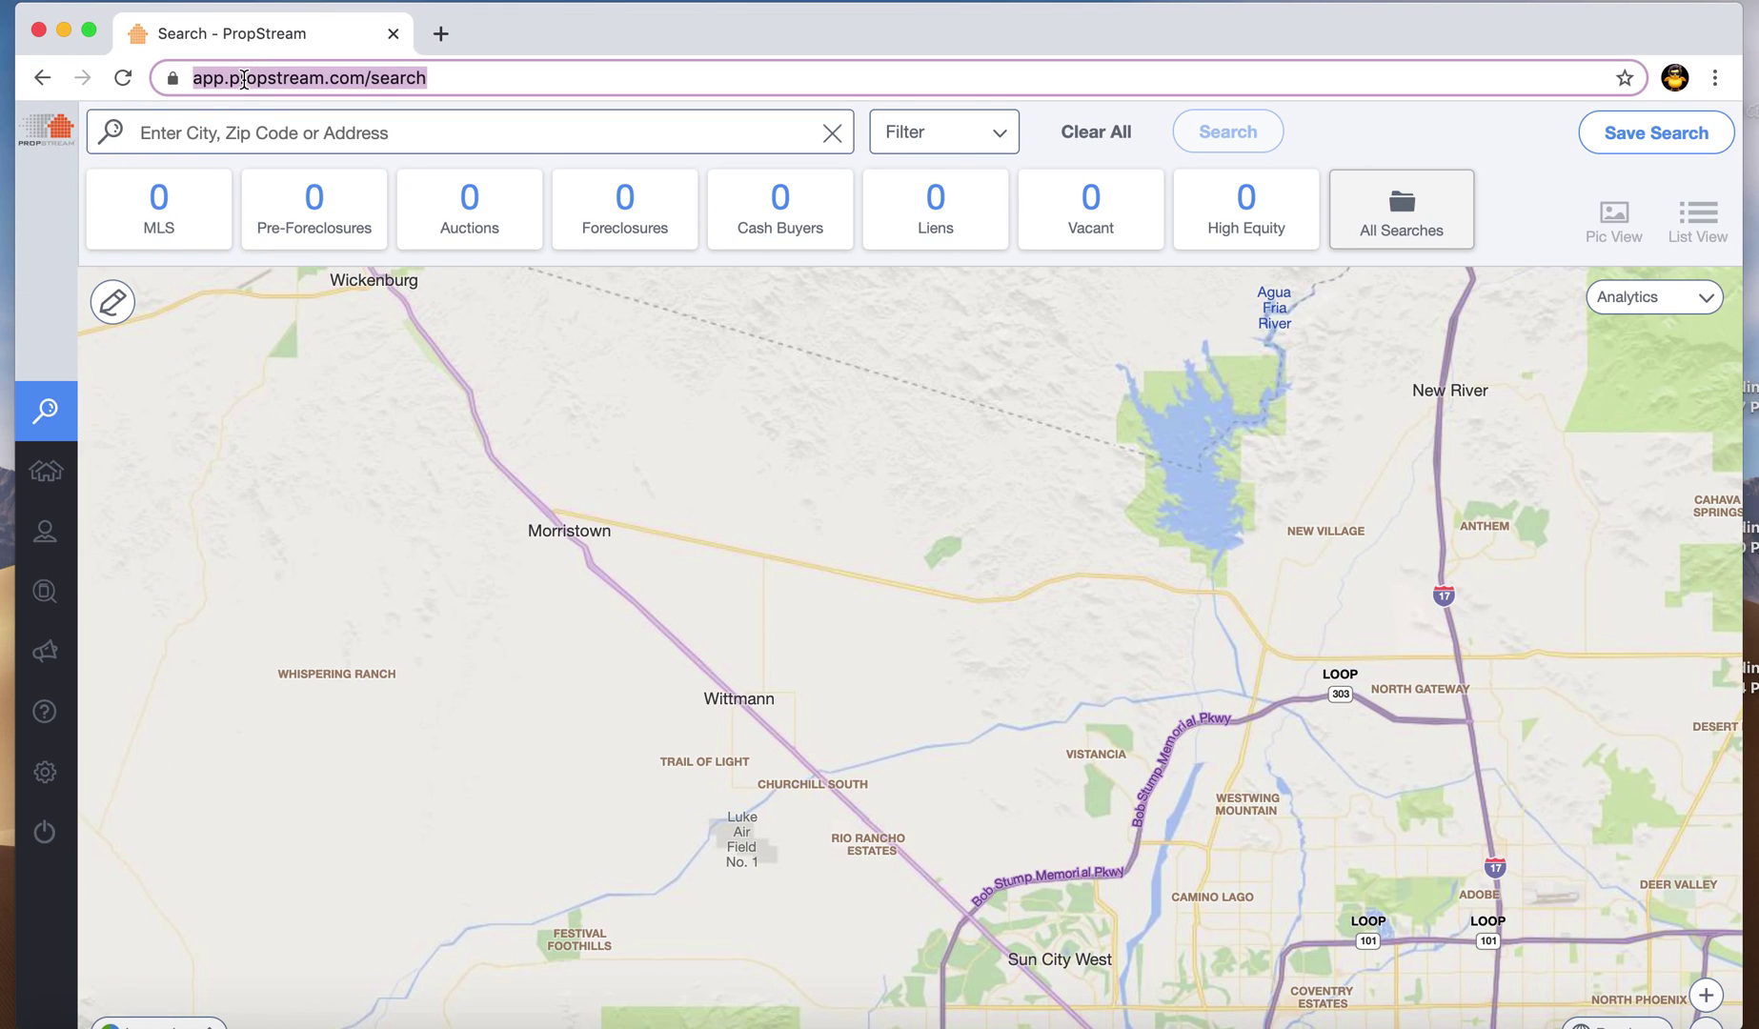
left_click(691, 69)
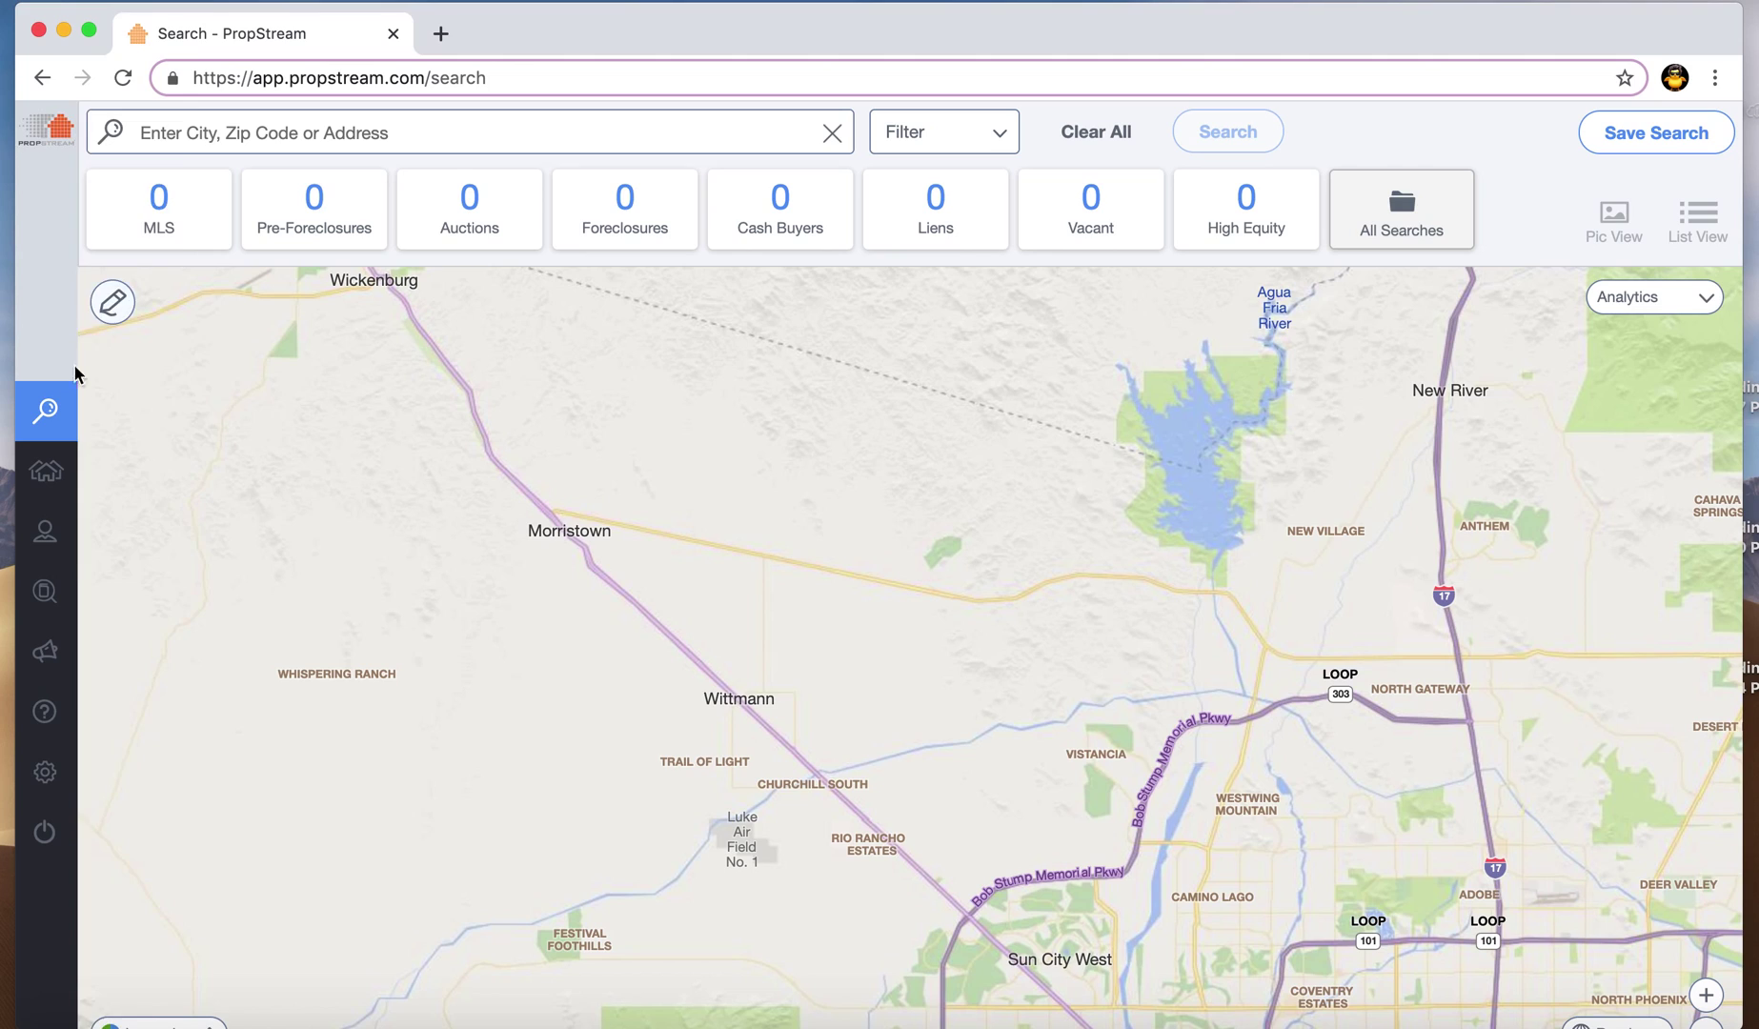
Step: Look over the saved properties page and browse the contact groups on the contacts page
mouse_move(76, 411)
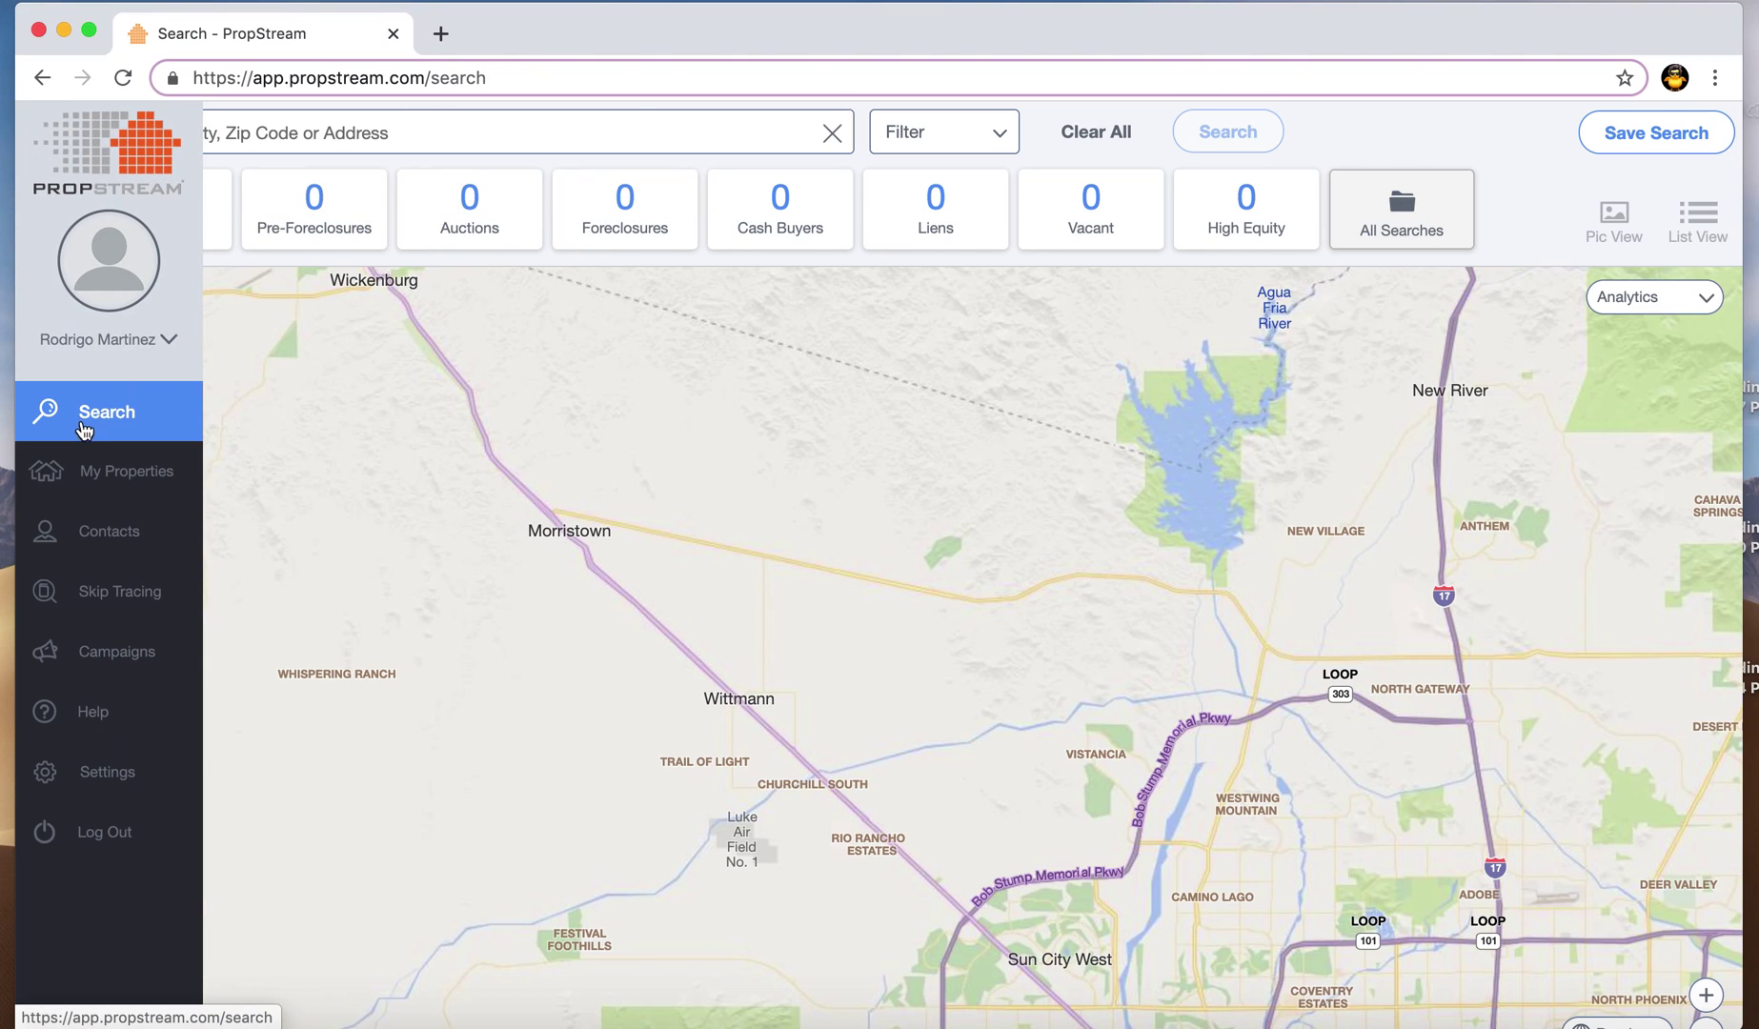
left_click(128, 481)
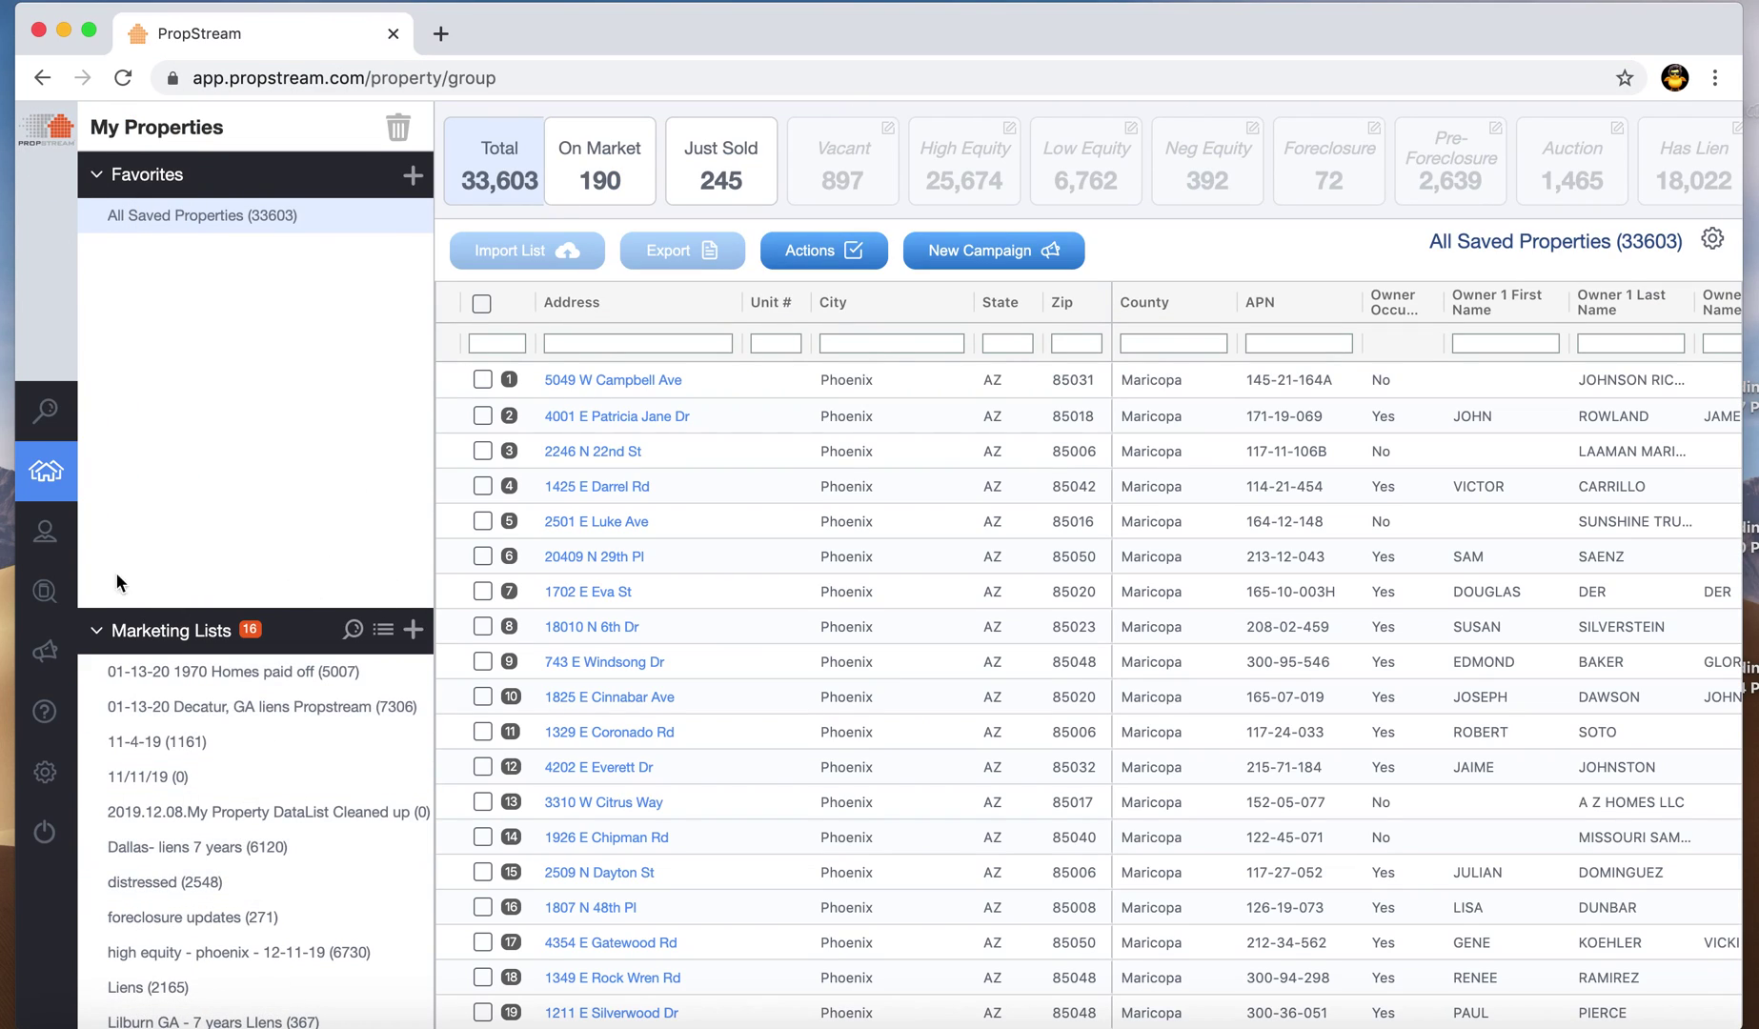
left_click(88, 534)
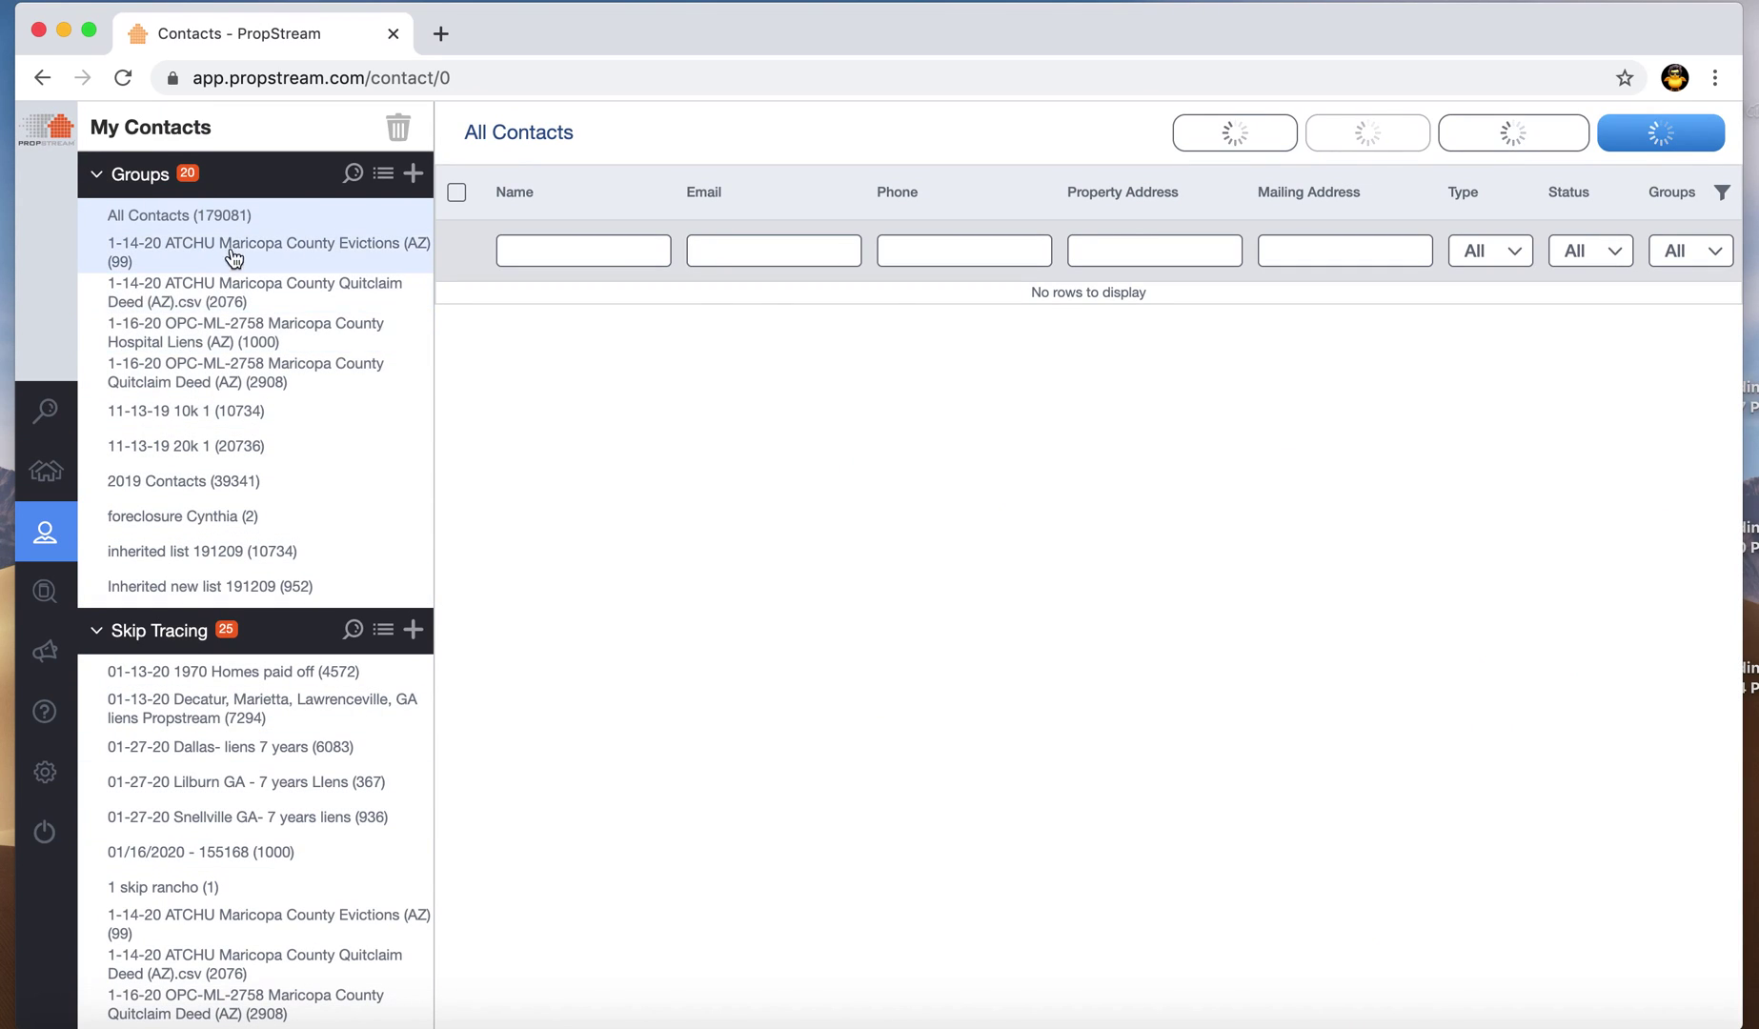
scroll(282, 391, "down", 5)
scroll(239, 835, "down", 10)
scroll(239, 834, "up", 10)
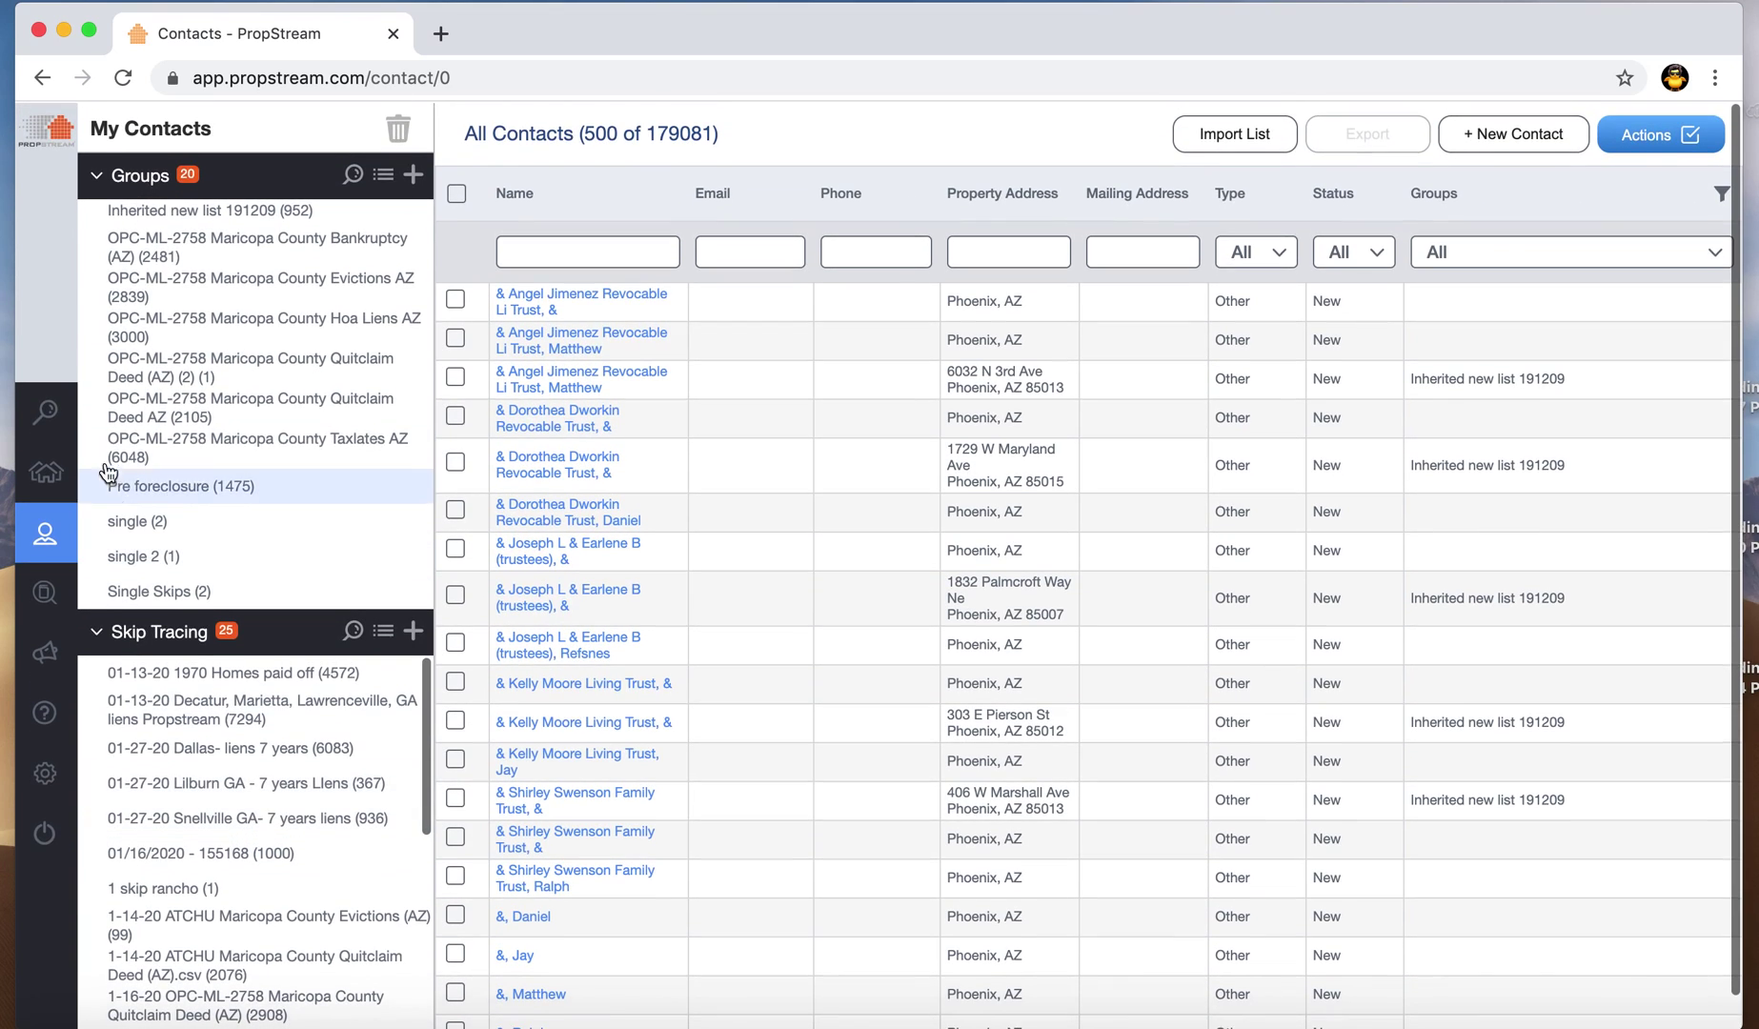
Step: Return to the property search and run the recent search for Phoenix, AZ
left_click(59, 420)
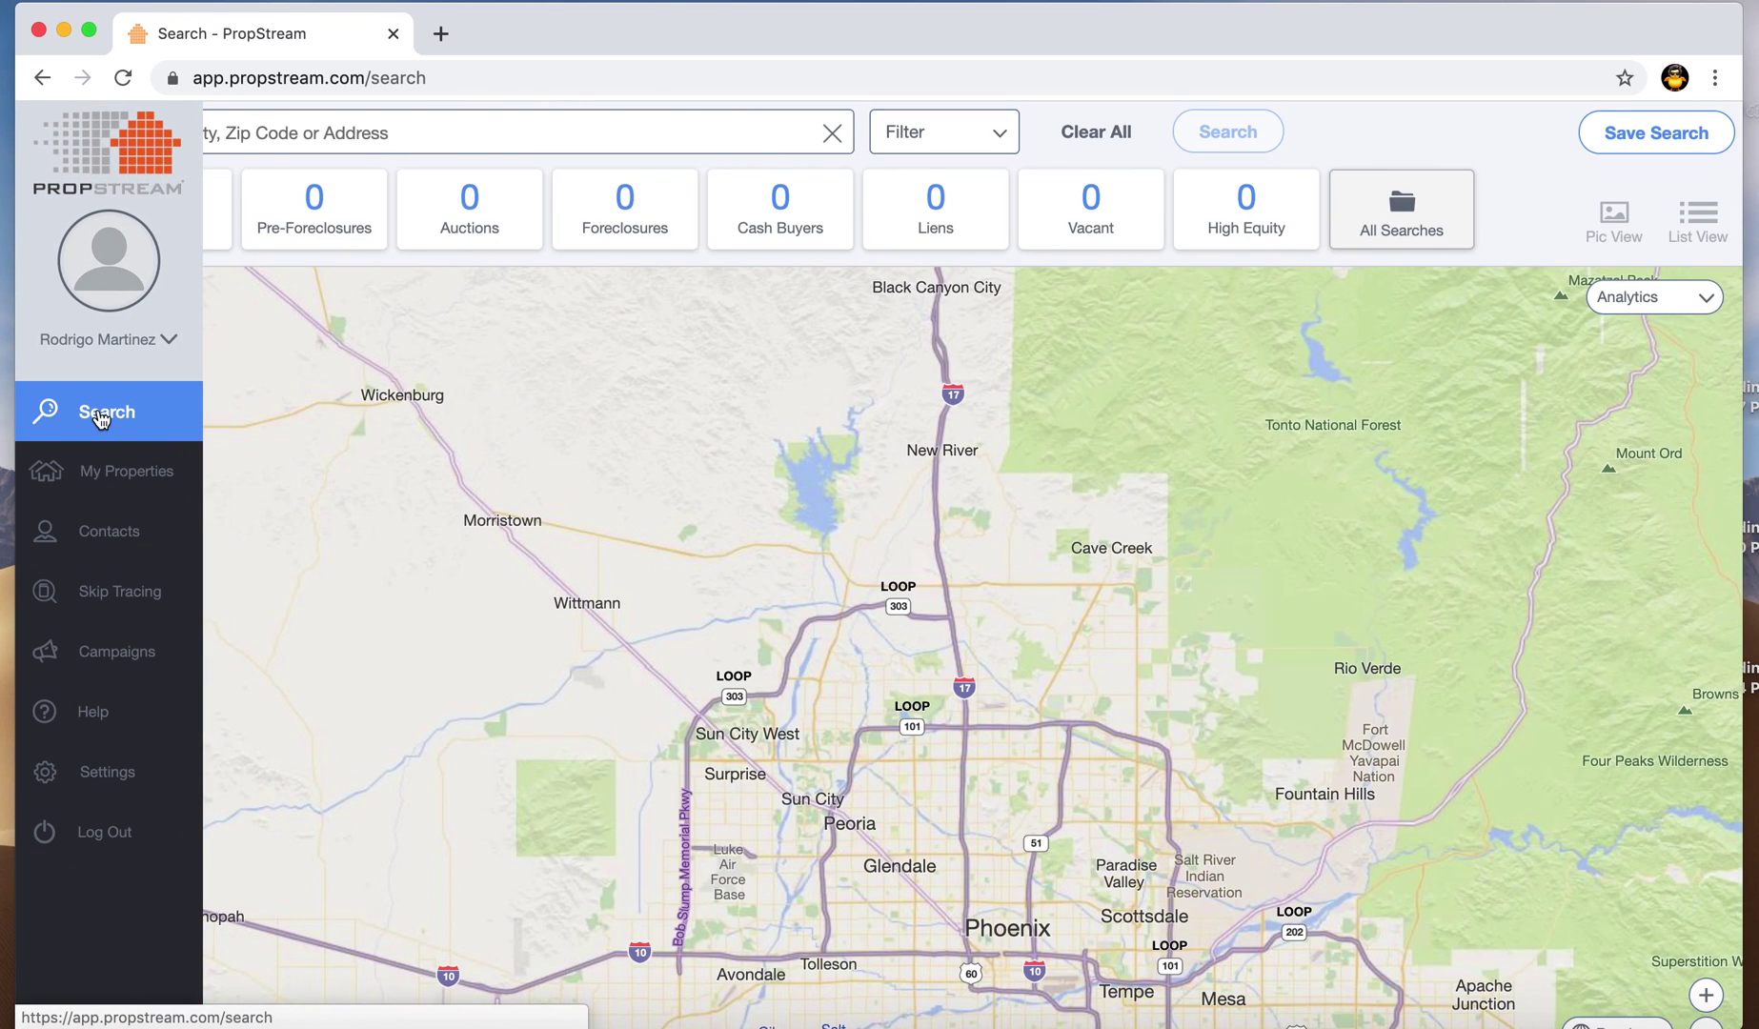
left_click(386, 133)
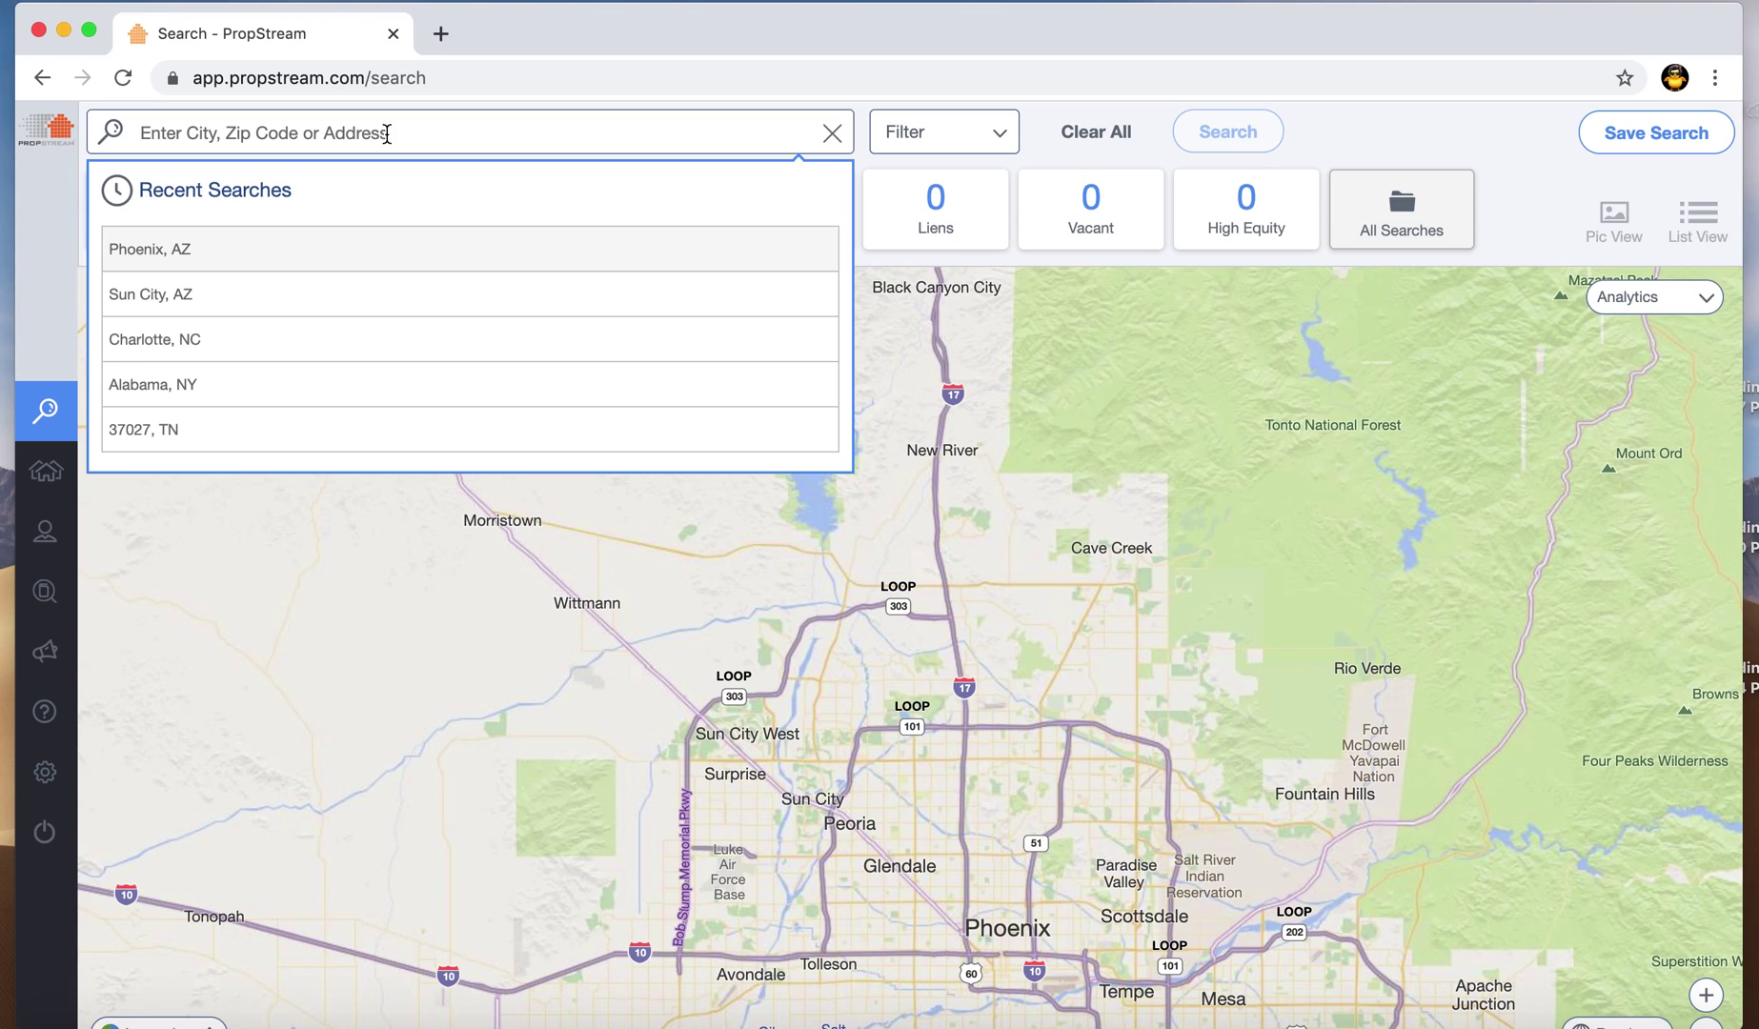
left_click(160, 249)
Step: Replace the search location with Glendale, AZ, picking it from the suggested places
triple_click(253, 131)
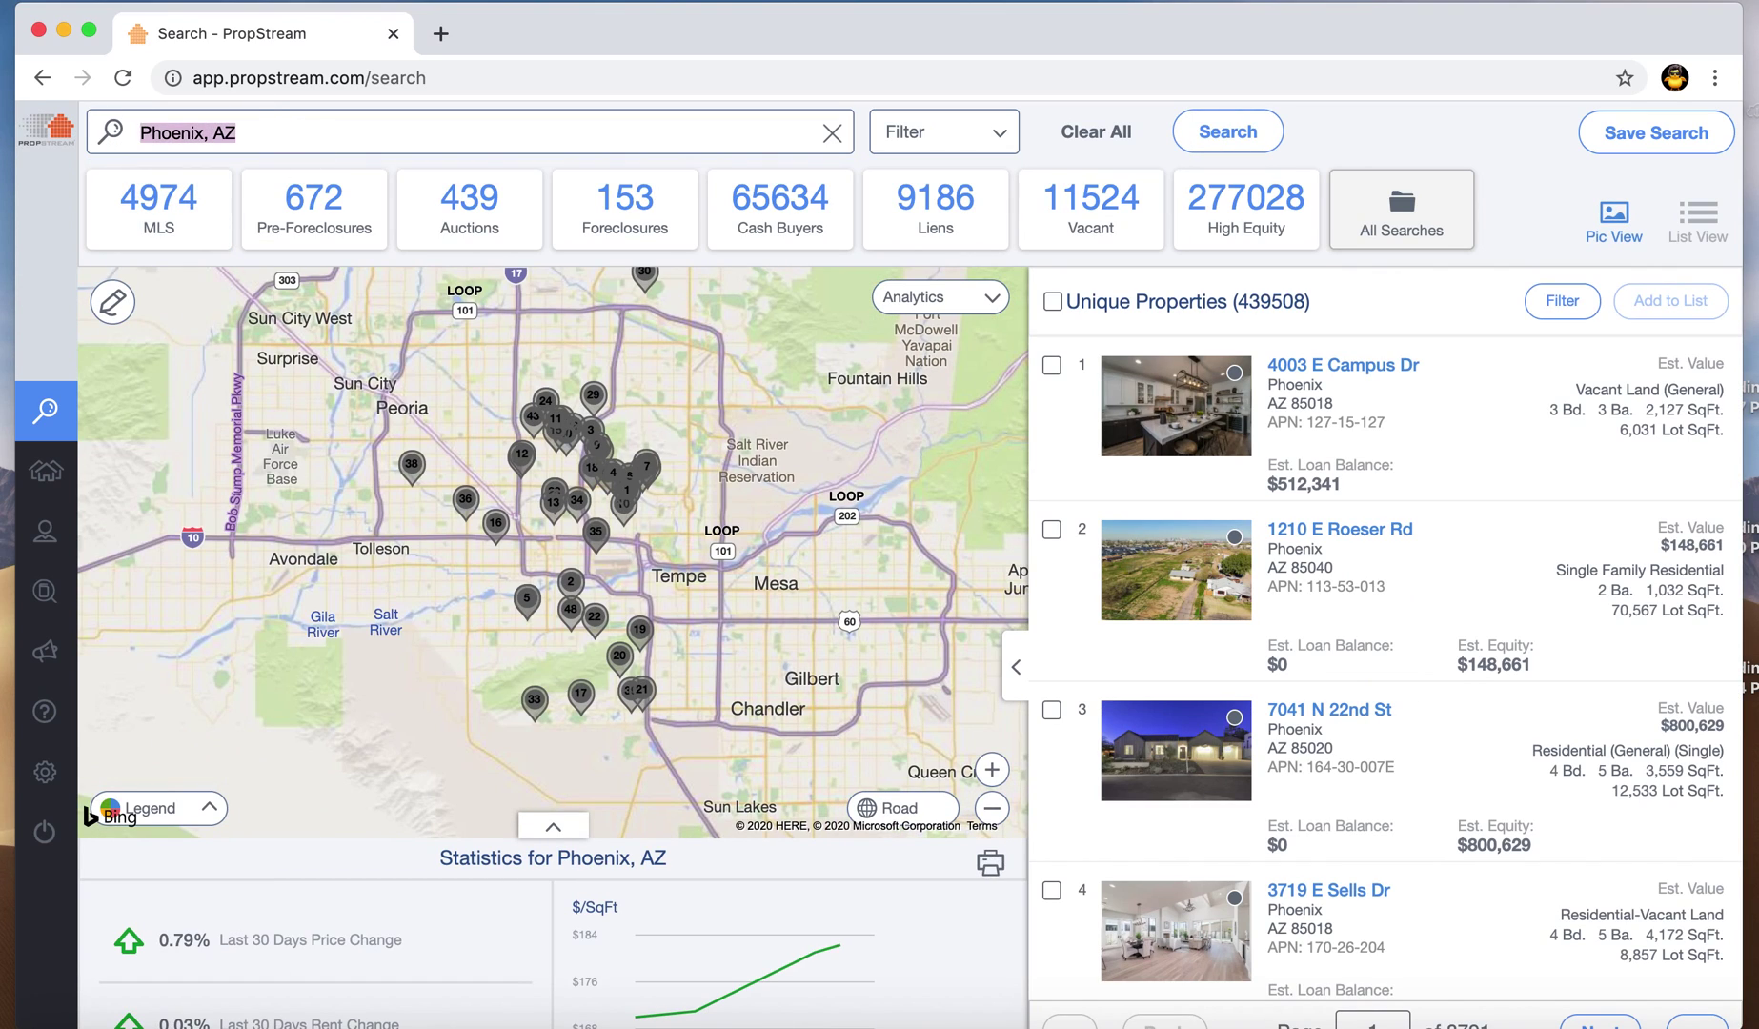
type("Fho")
key("BackSpace")
key("BackSpace")
key("BackSpace")
type("Gil")
key("BackSpace")
key("BackSpace")
type("lend")
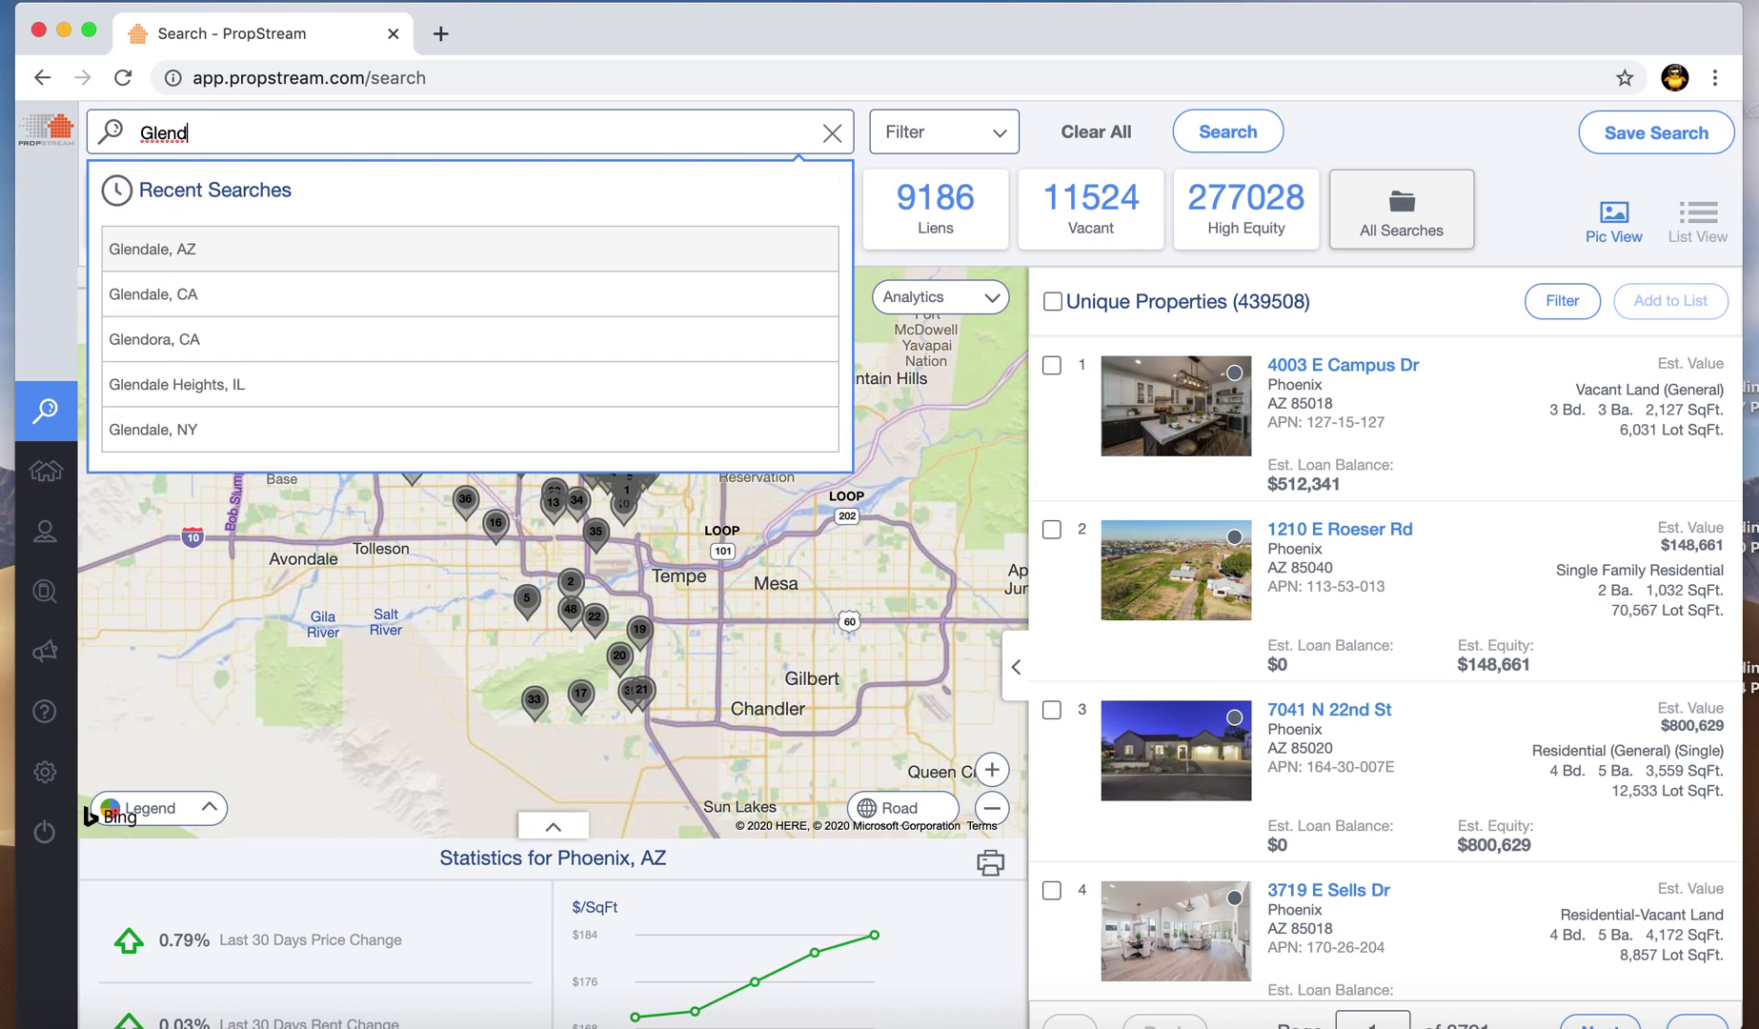
left_click(188, 248)
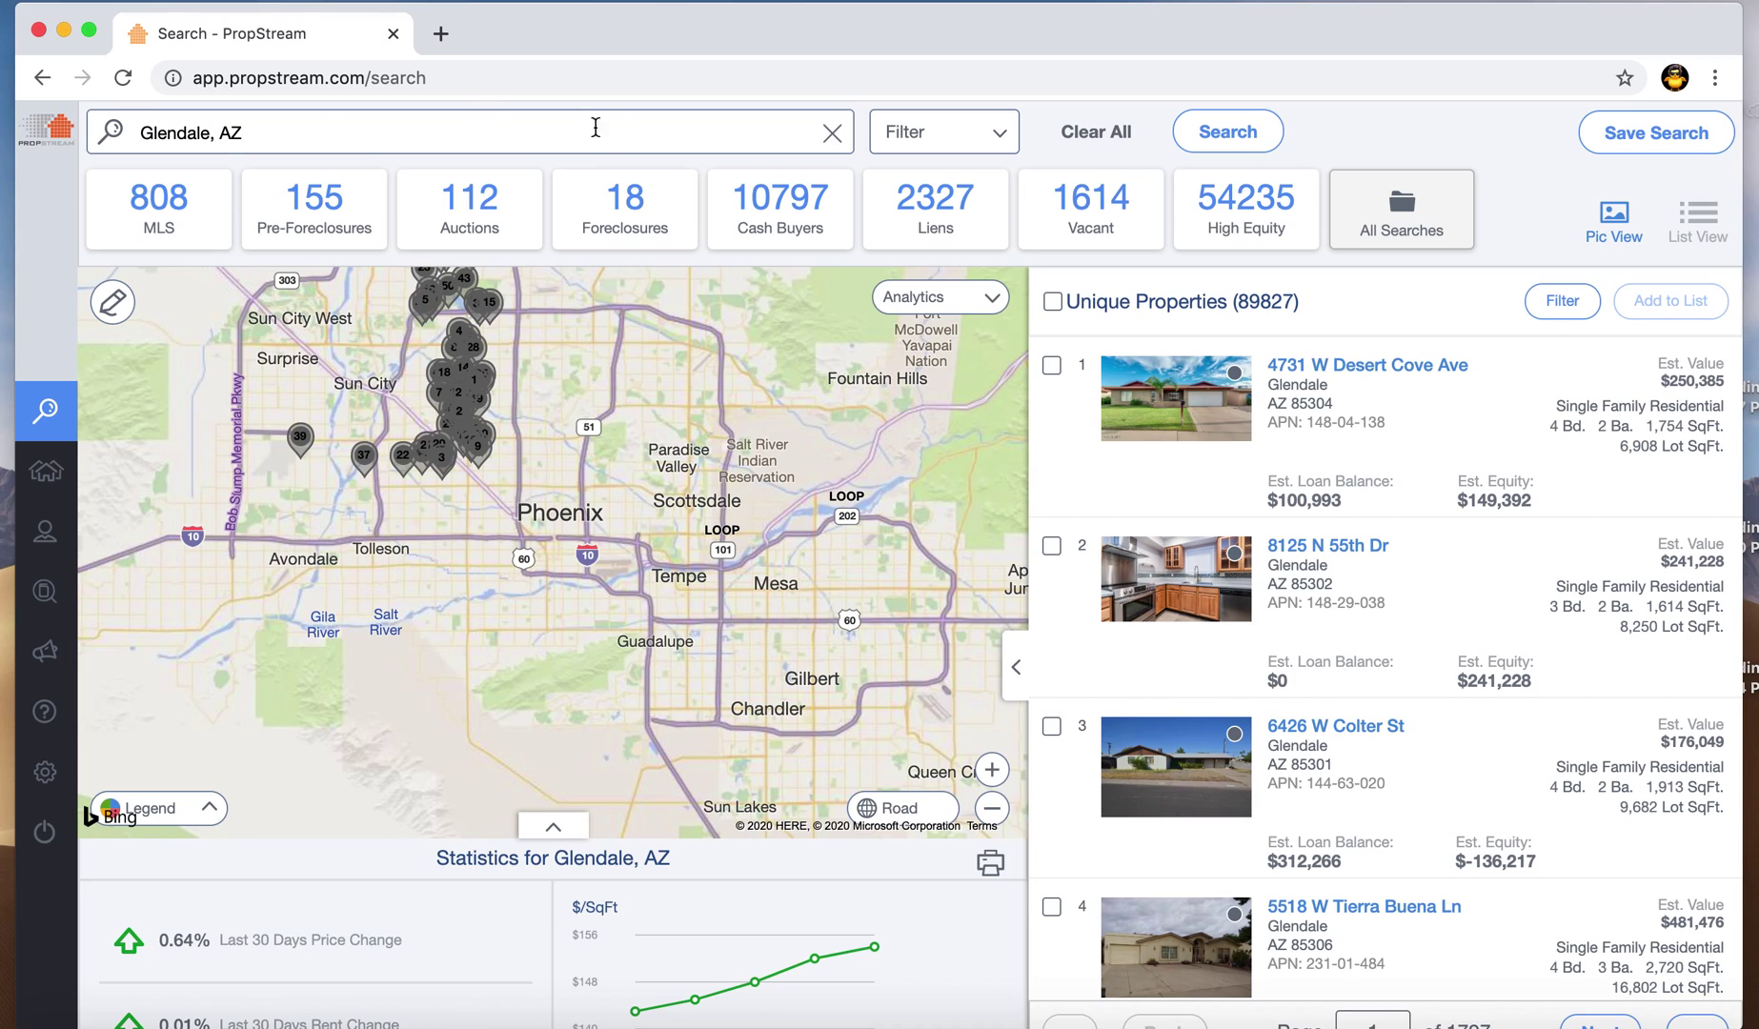
Step: Open the search filters and limit the property classification to Residential under the property characteristics
left_click(922, 139)
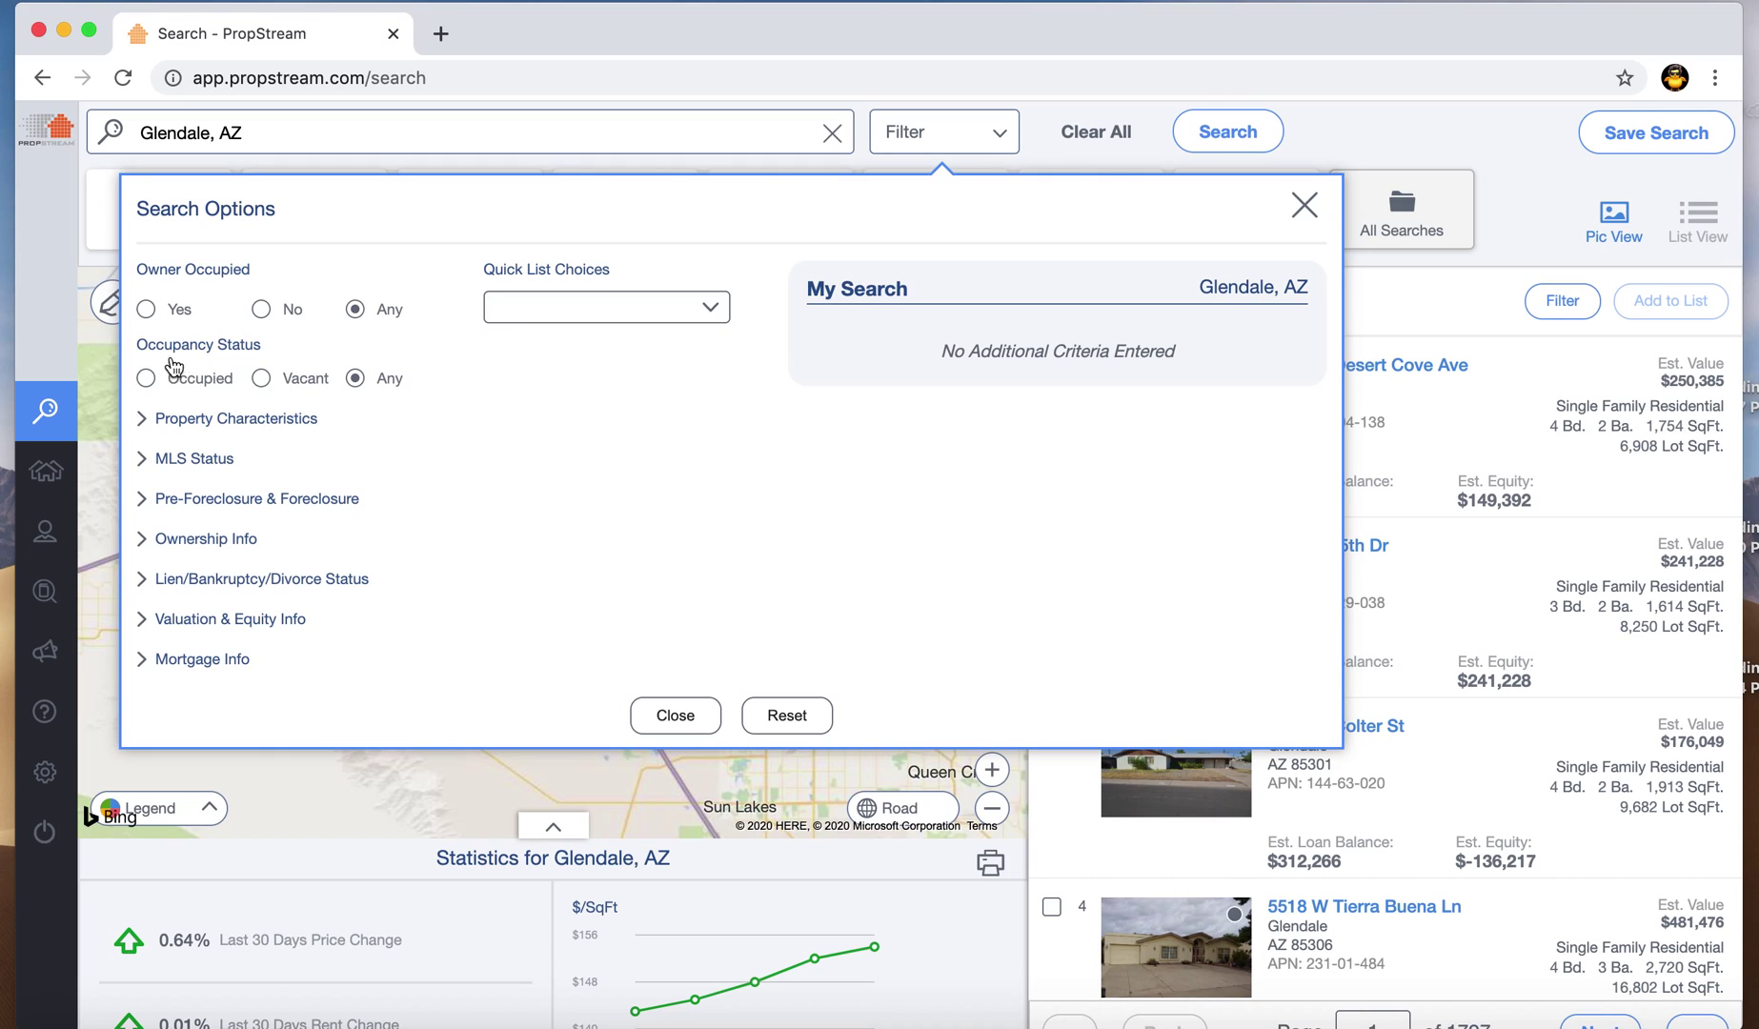
scroll(404, 435, "down", 1)
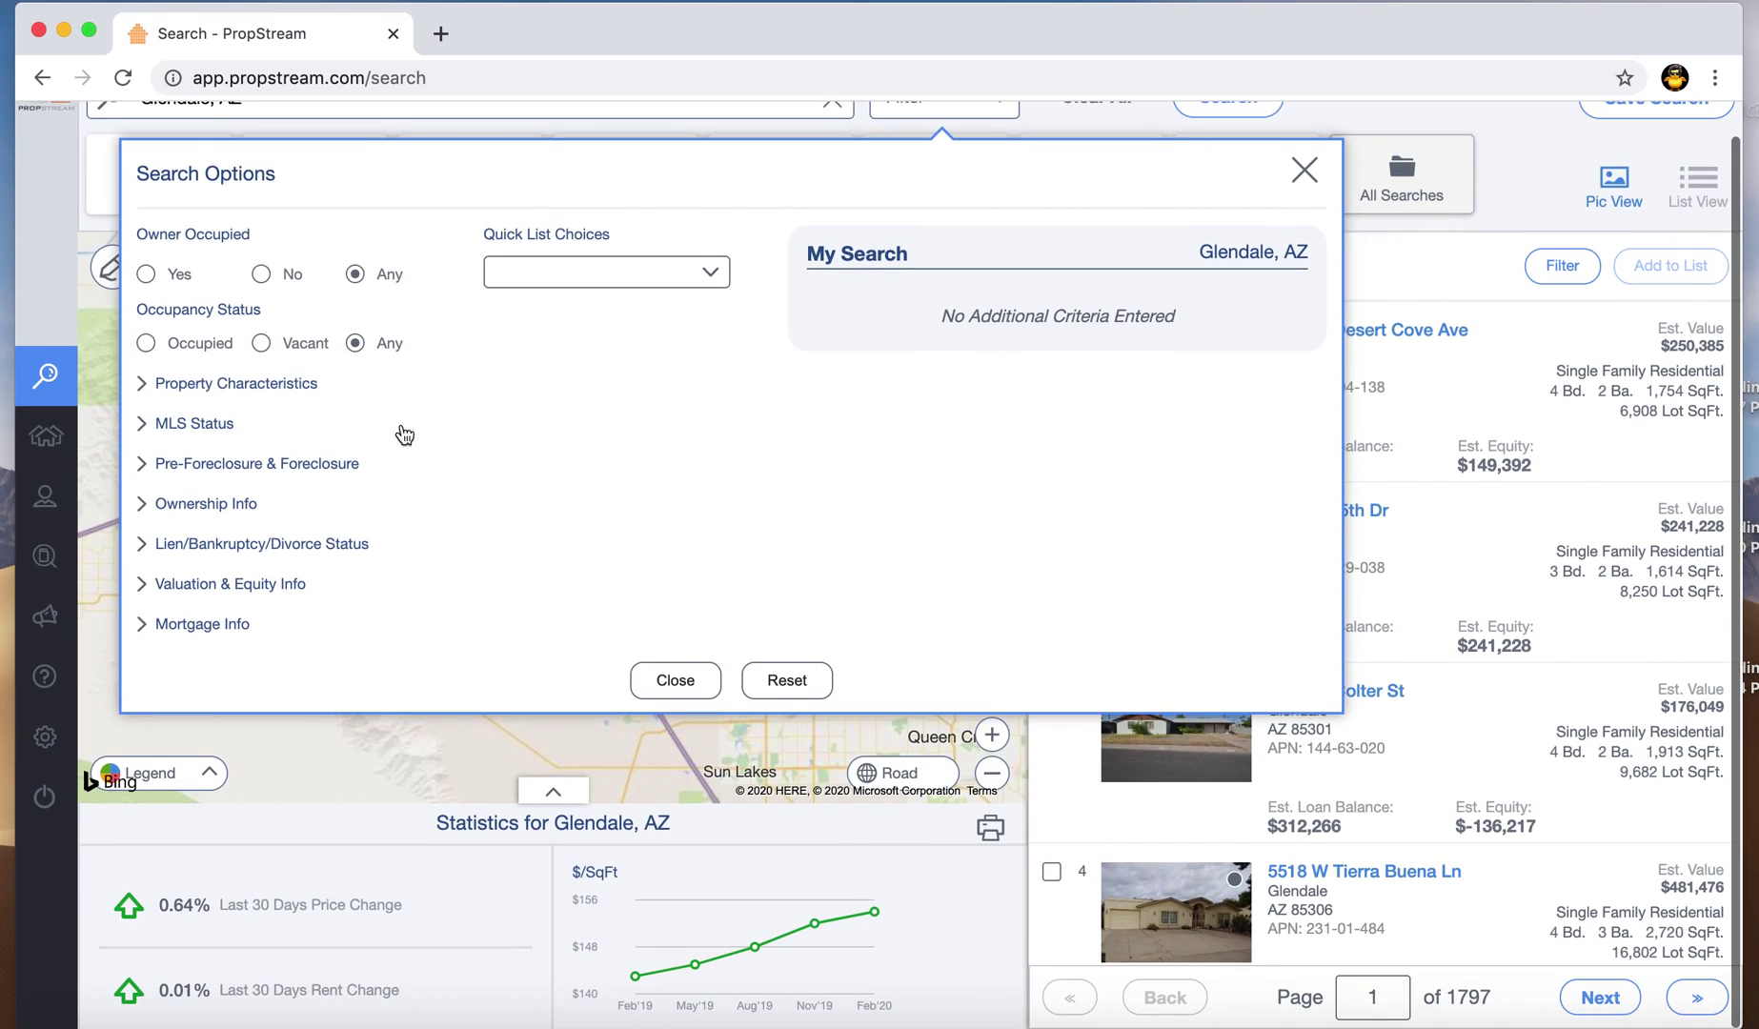
left_click(292, 388)
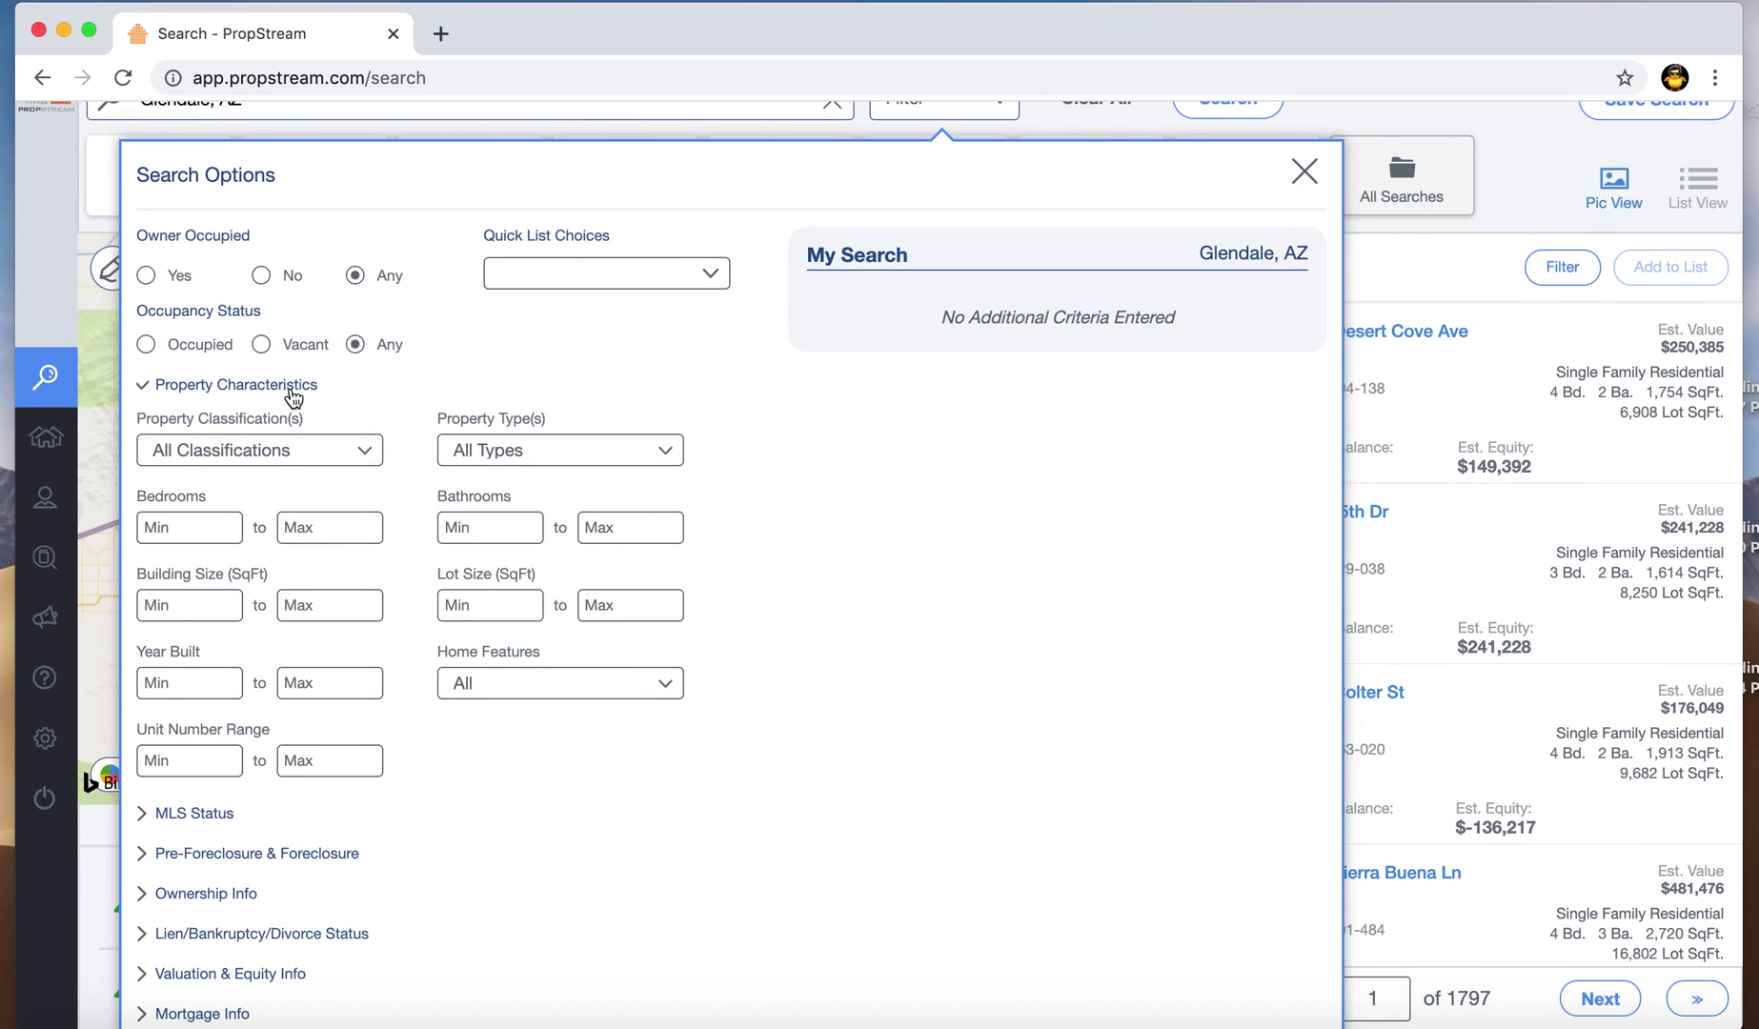
left_click(290, 453)
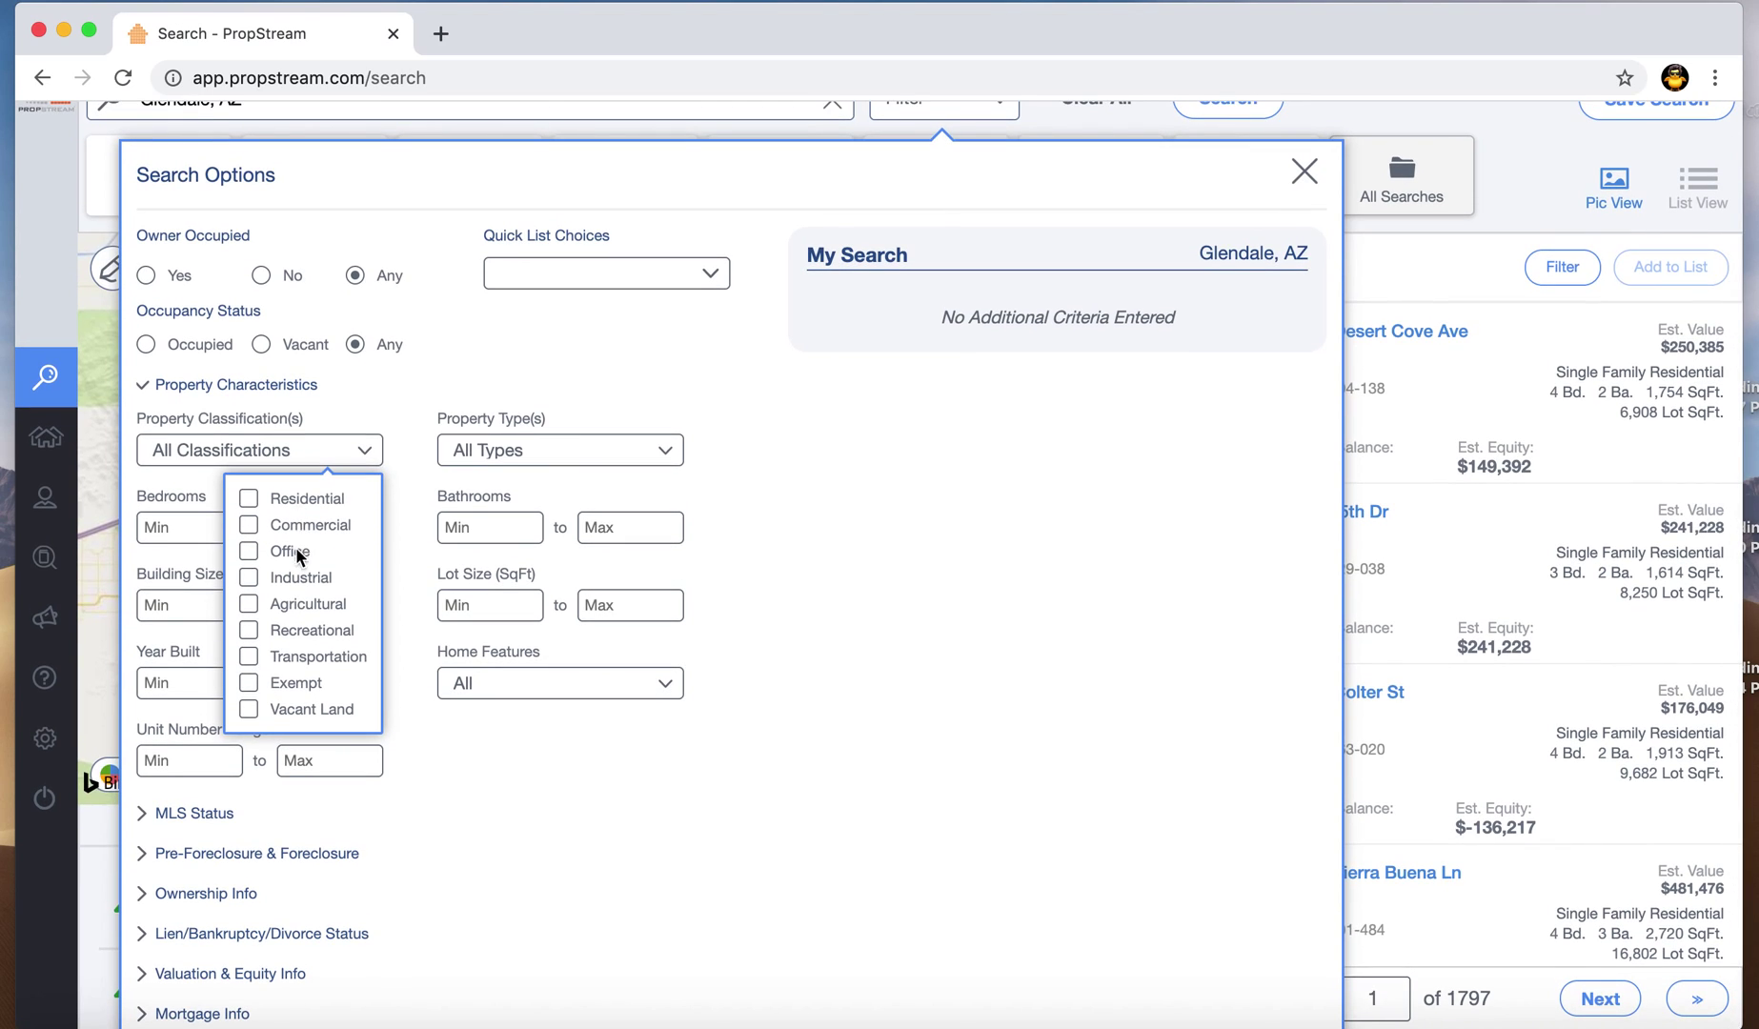
left_click(252, 500)
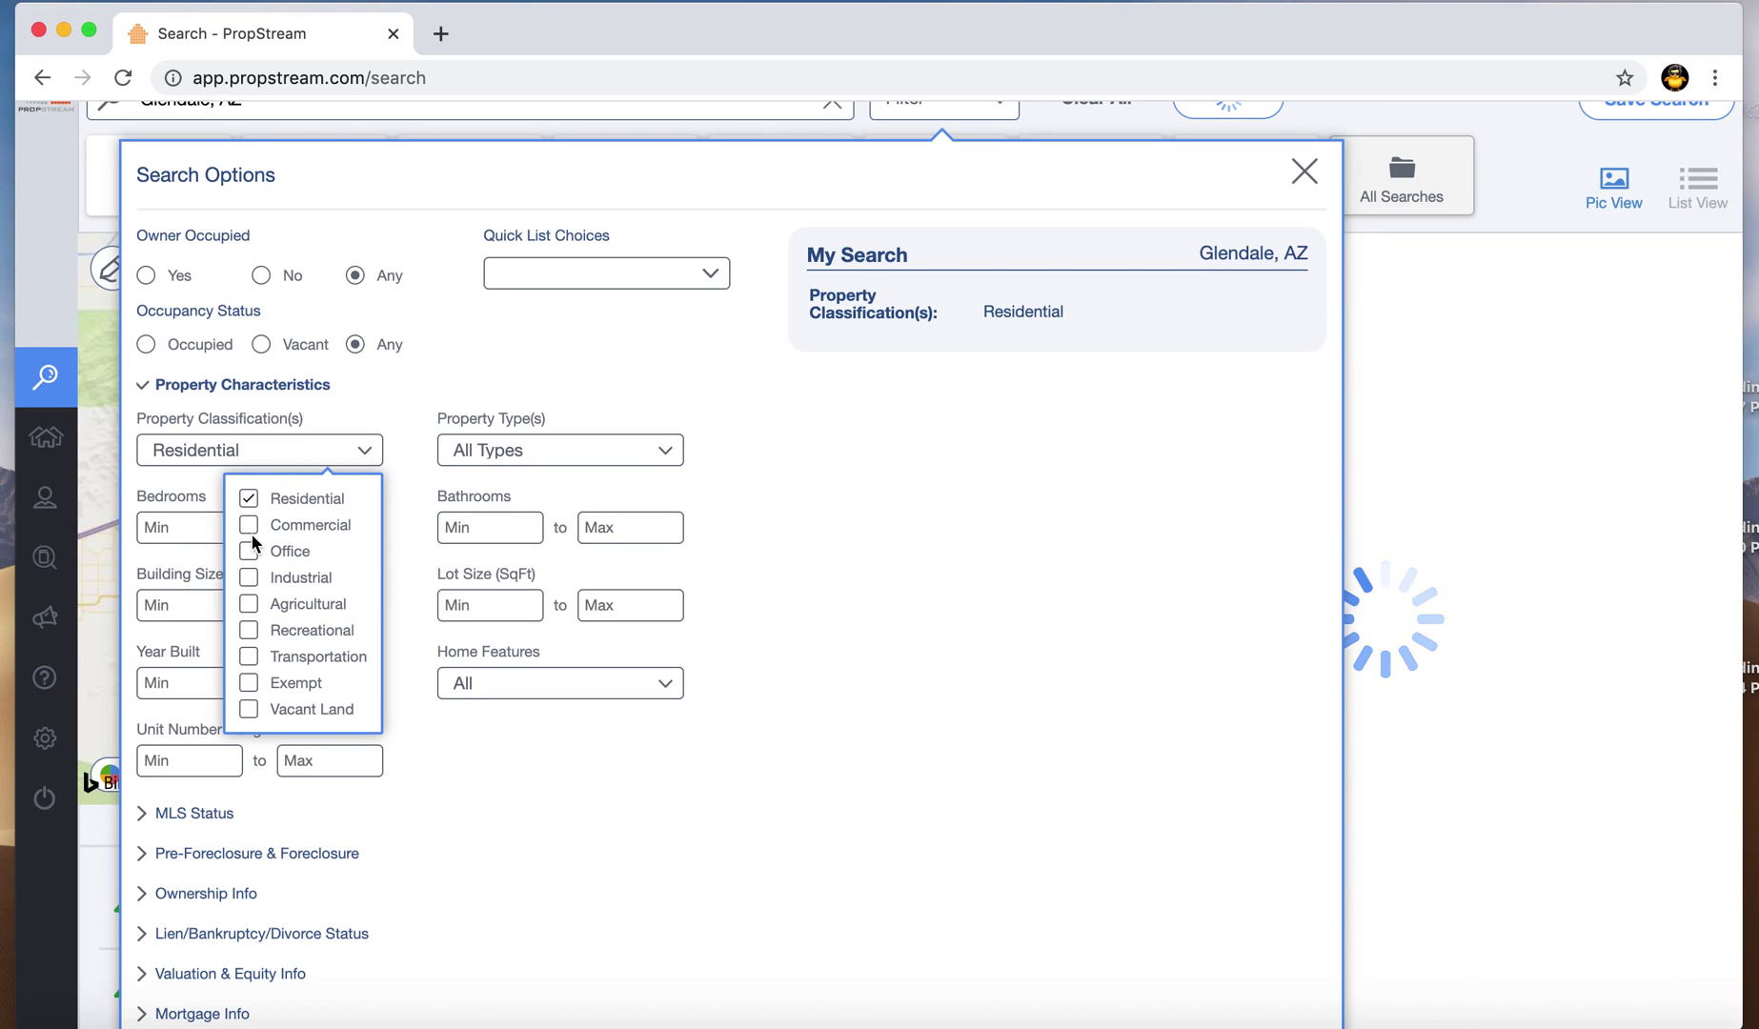
left_click(827, 460)
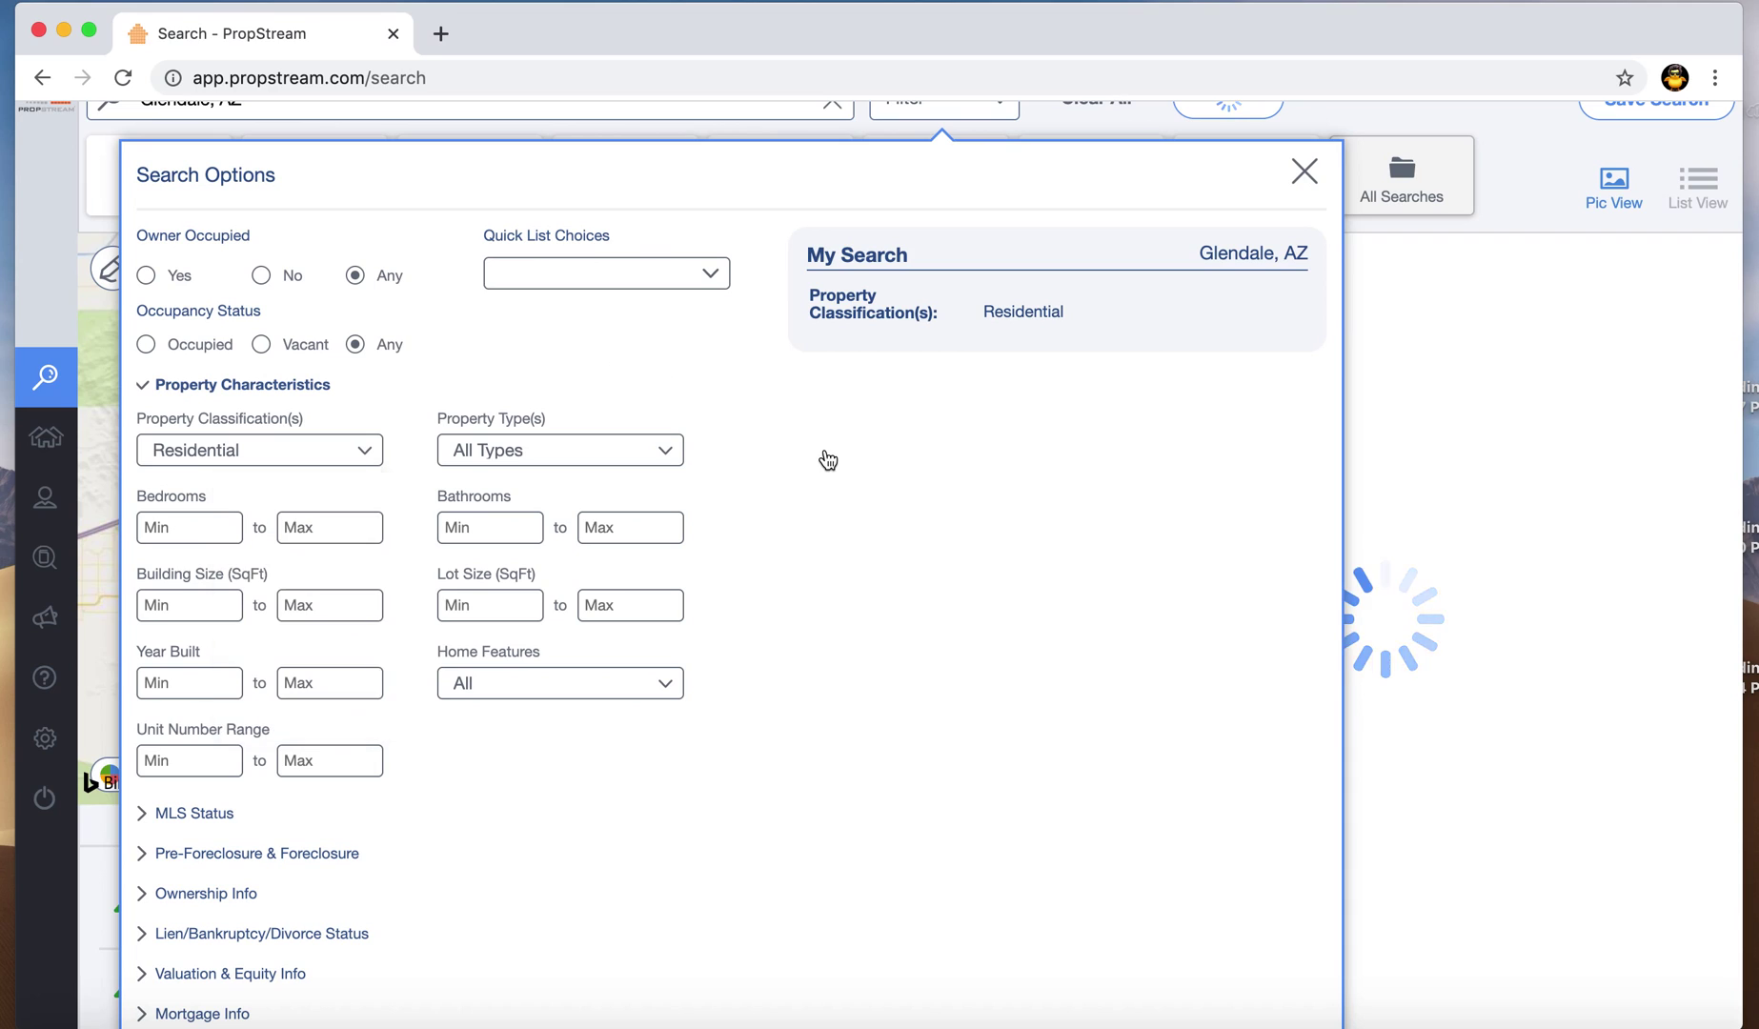
Step: Review the available property types and limit the search to Single Family
left_click(551, 448)
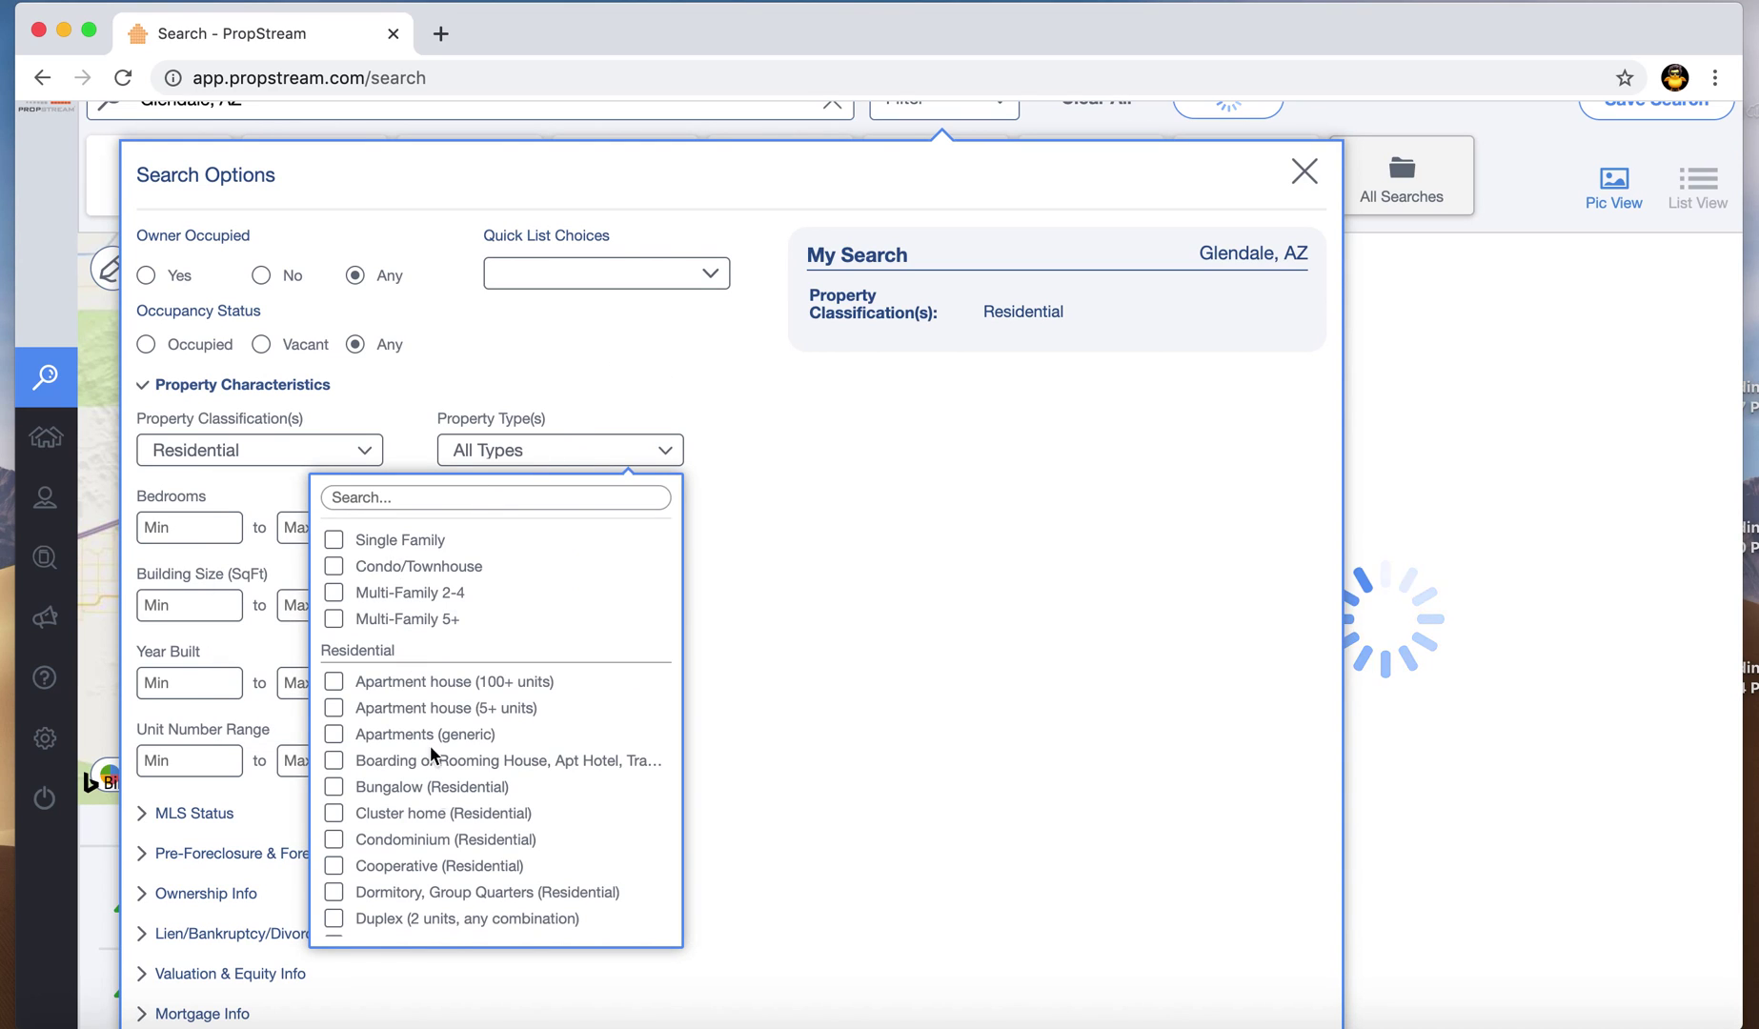
scroll(439, 734, "down", 4)
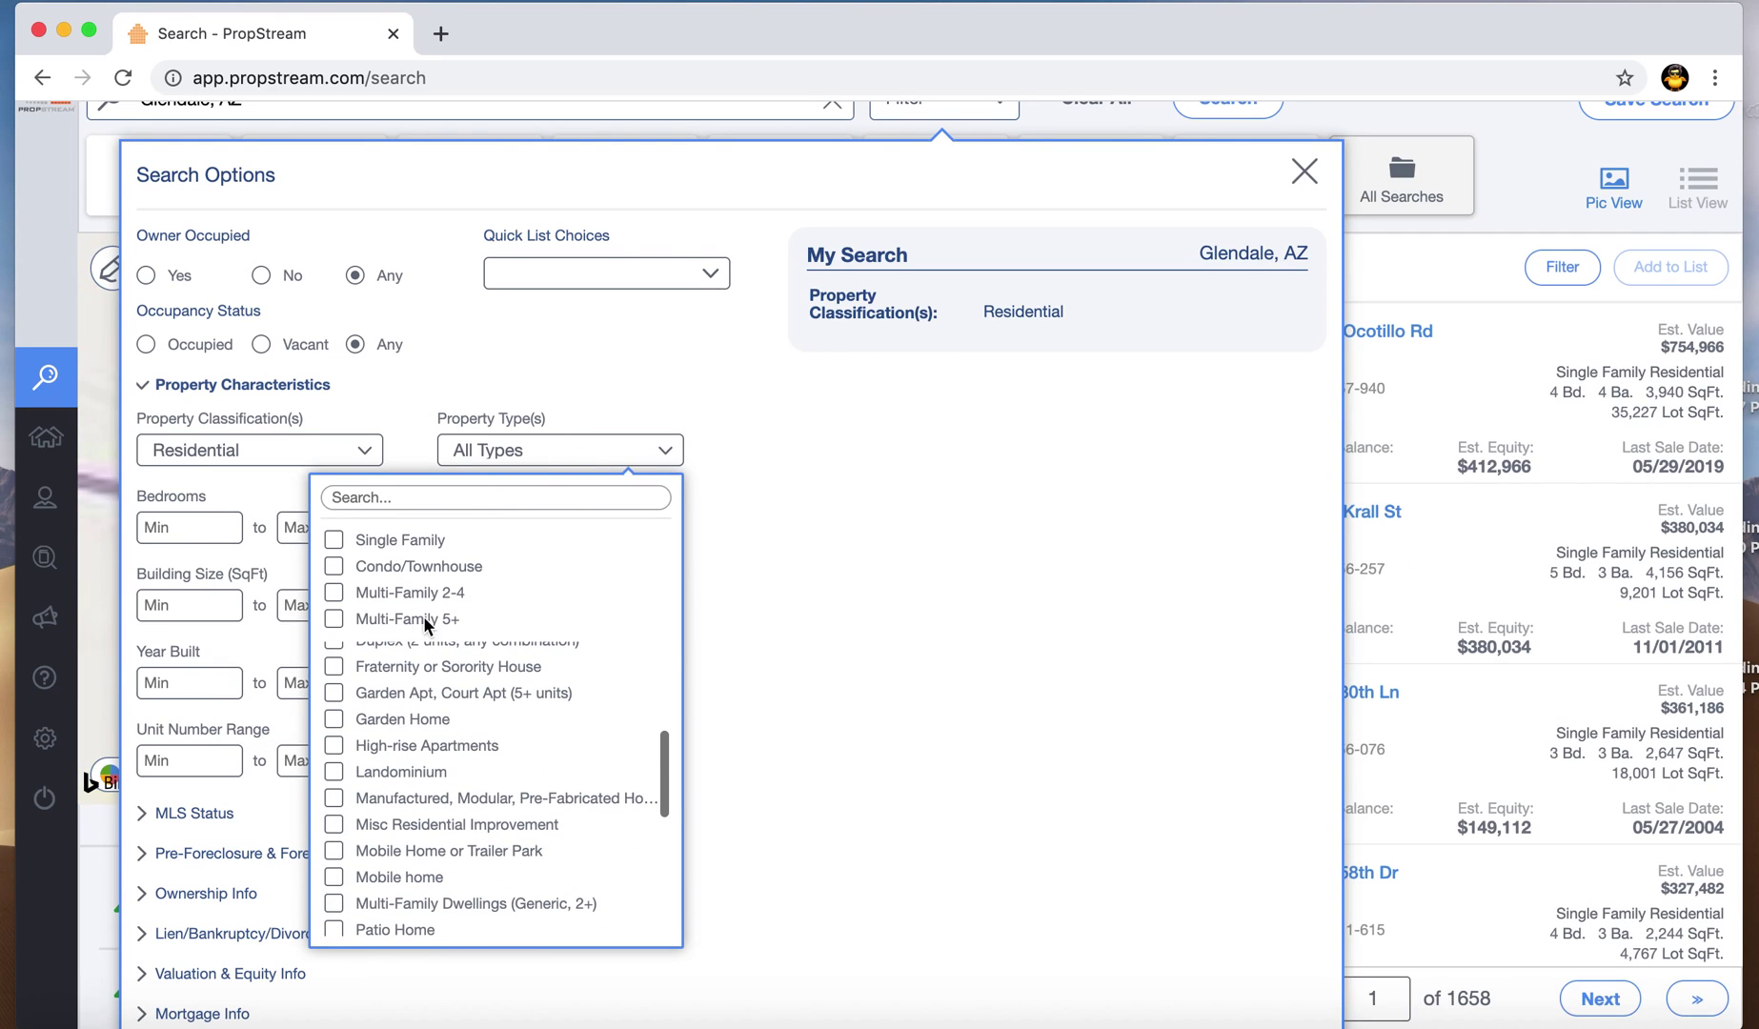
scroll(415, 892, "down", 5)
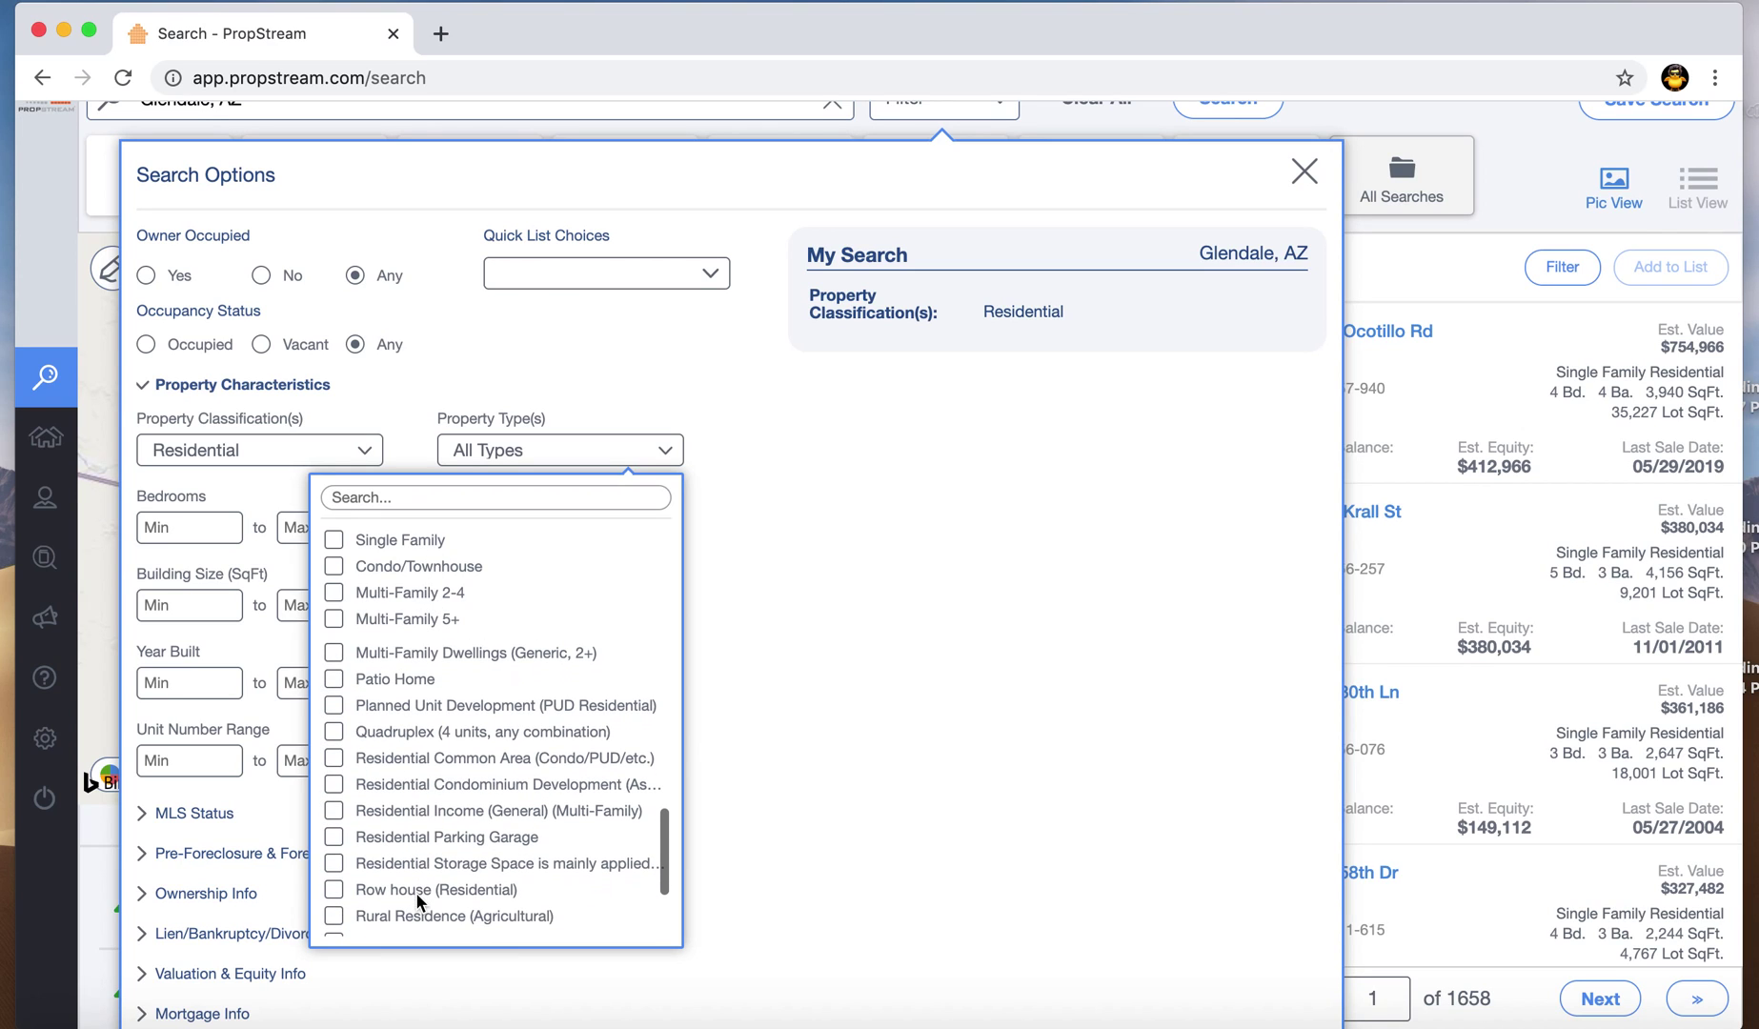
left_click(333, 539)
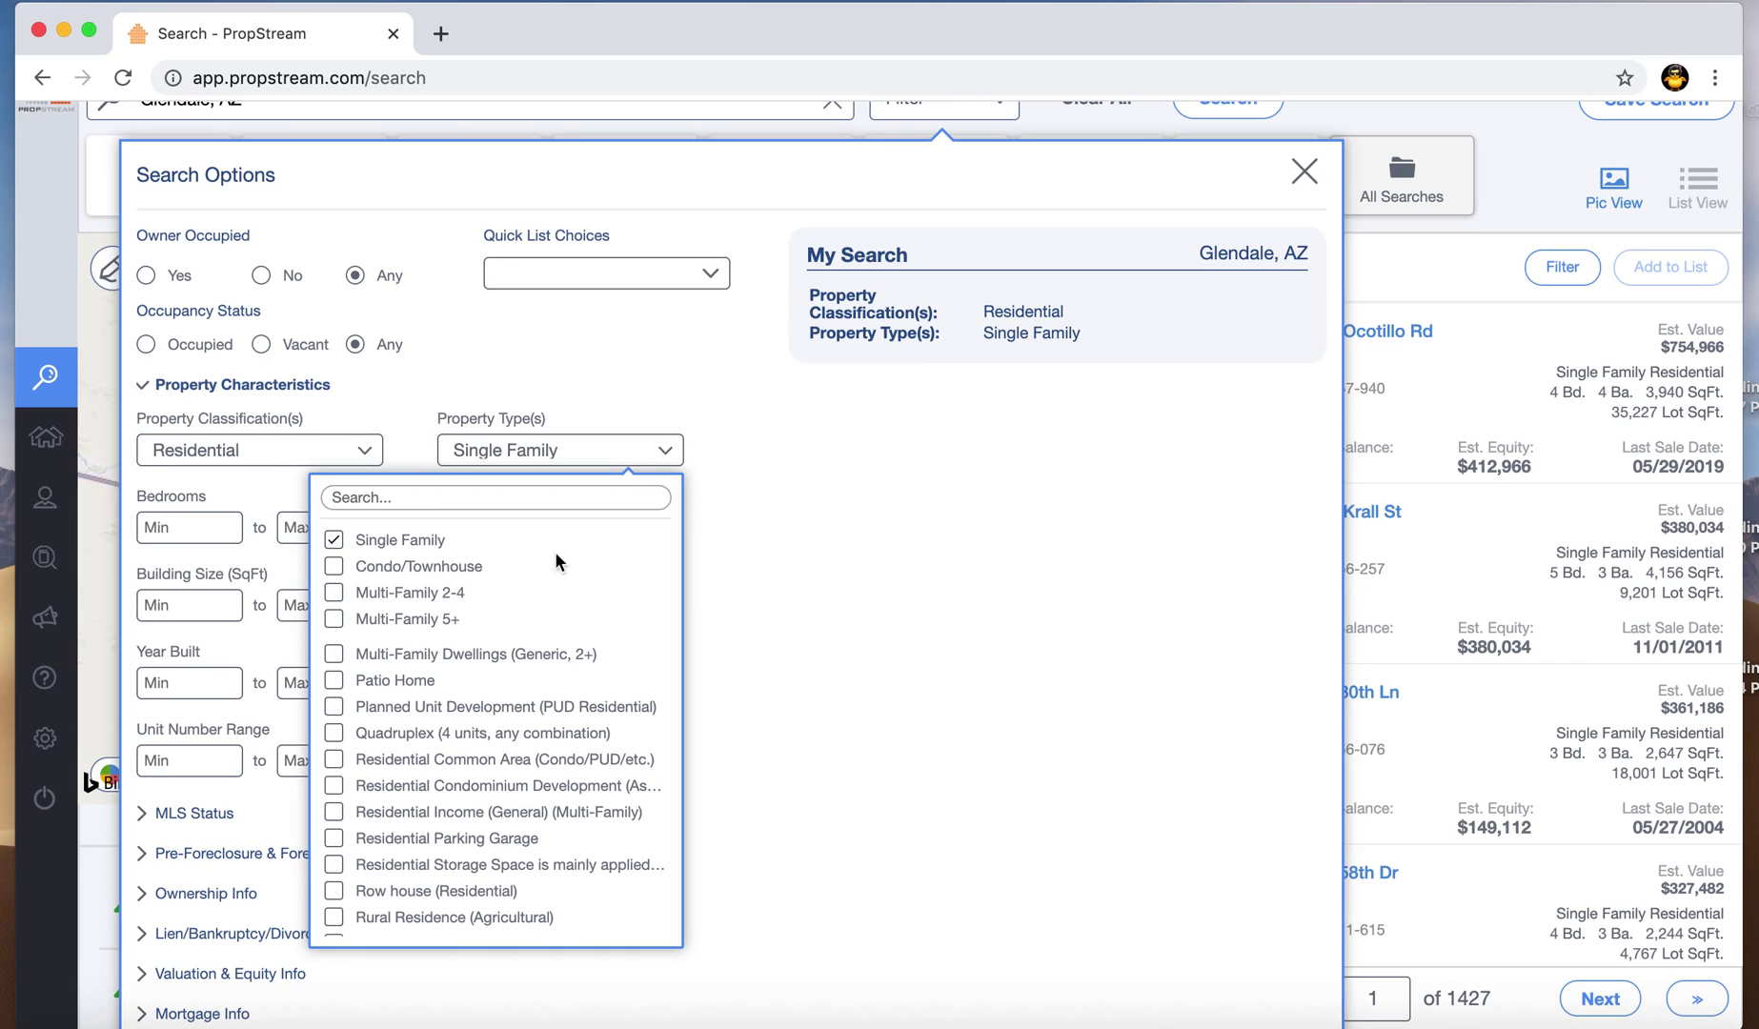
left_click(678, 398)
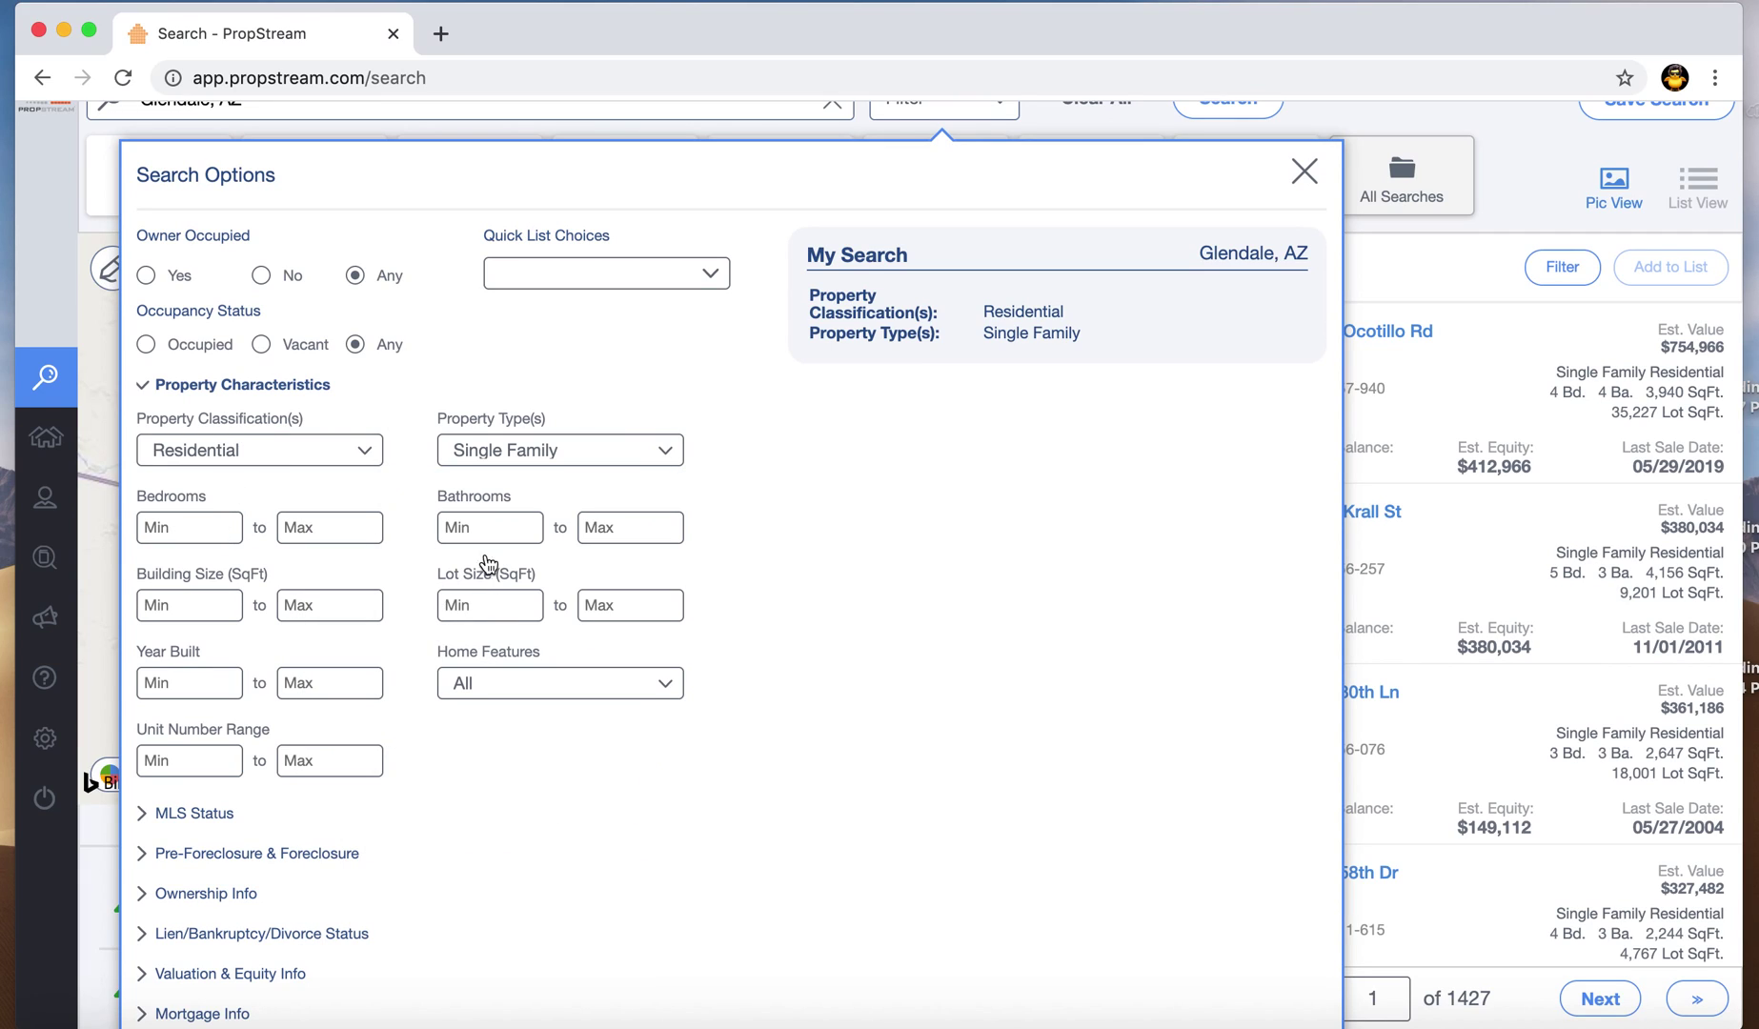
scroll(494, 667, "down", 1)
scroll(417, 659, "up", 1)
left_click(307, 524)
left_click(305, 529)
scroll(462, 825, "down", 1)
Step: Set the On Market filter to No in the MLS status options
left_click(203, 817)
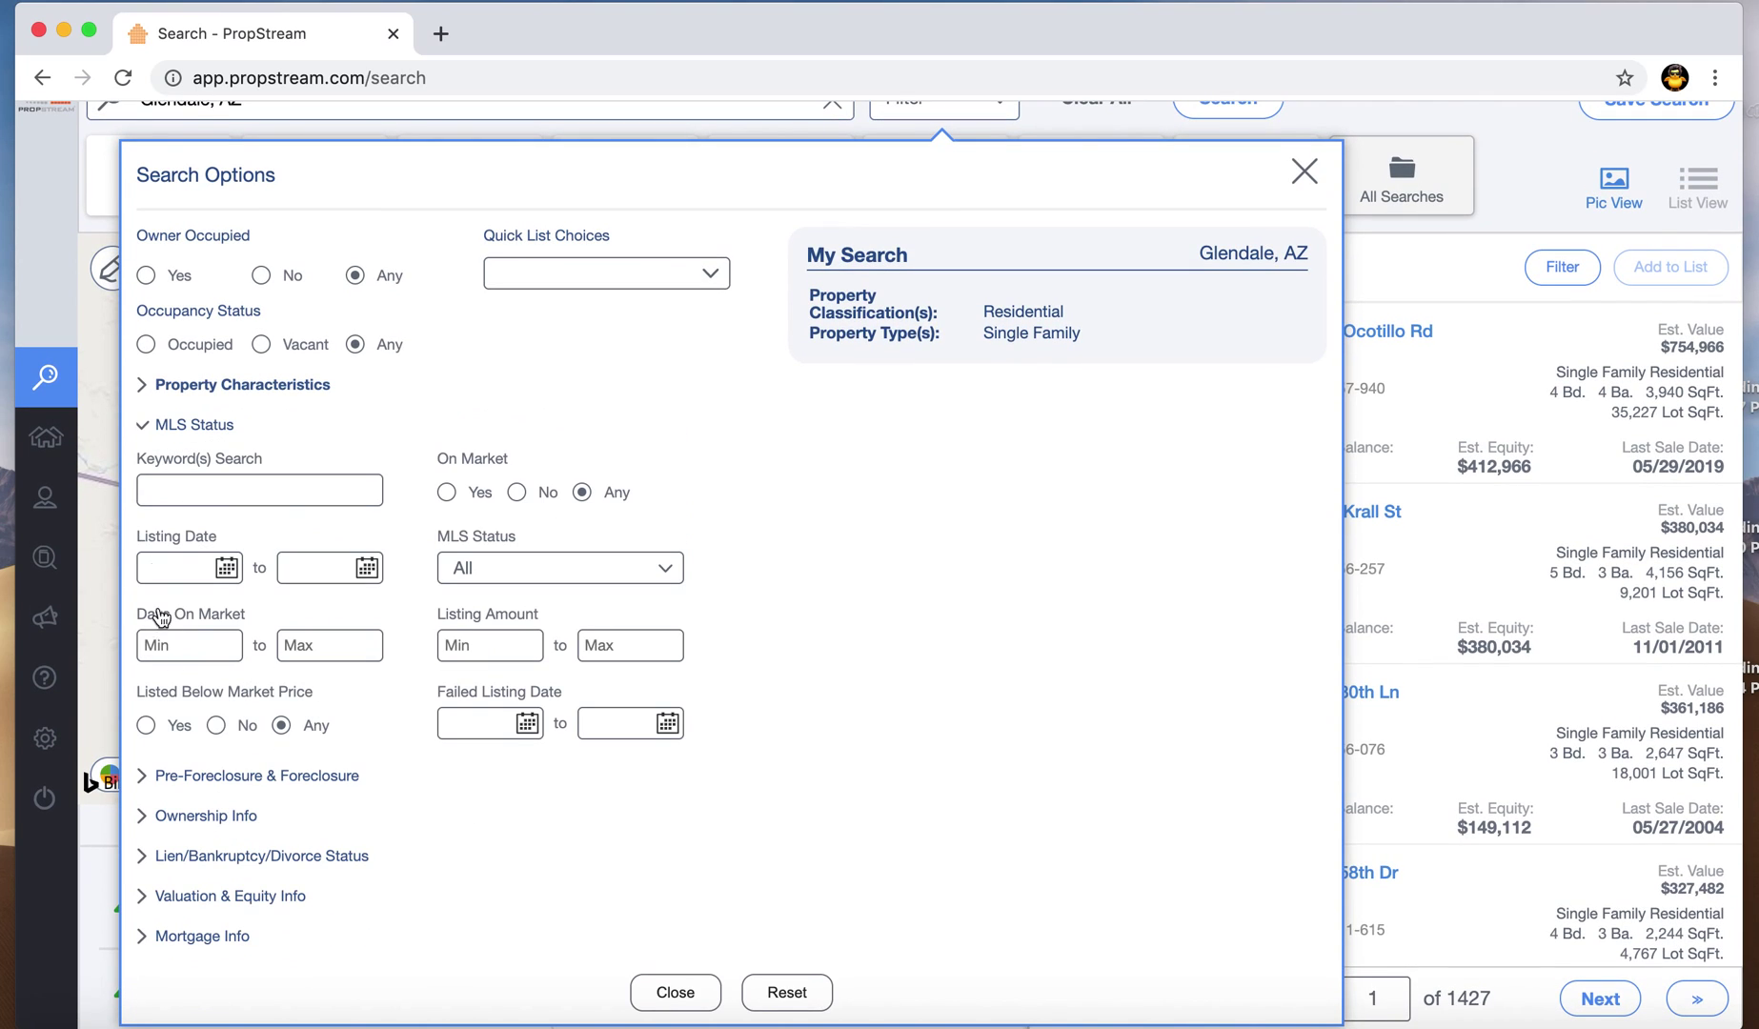
left_click(516, 493)
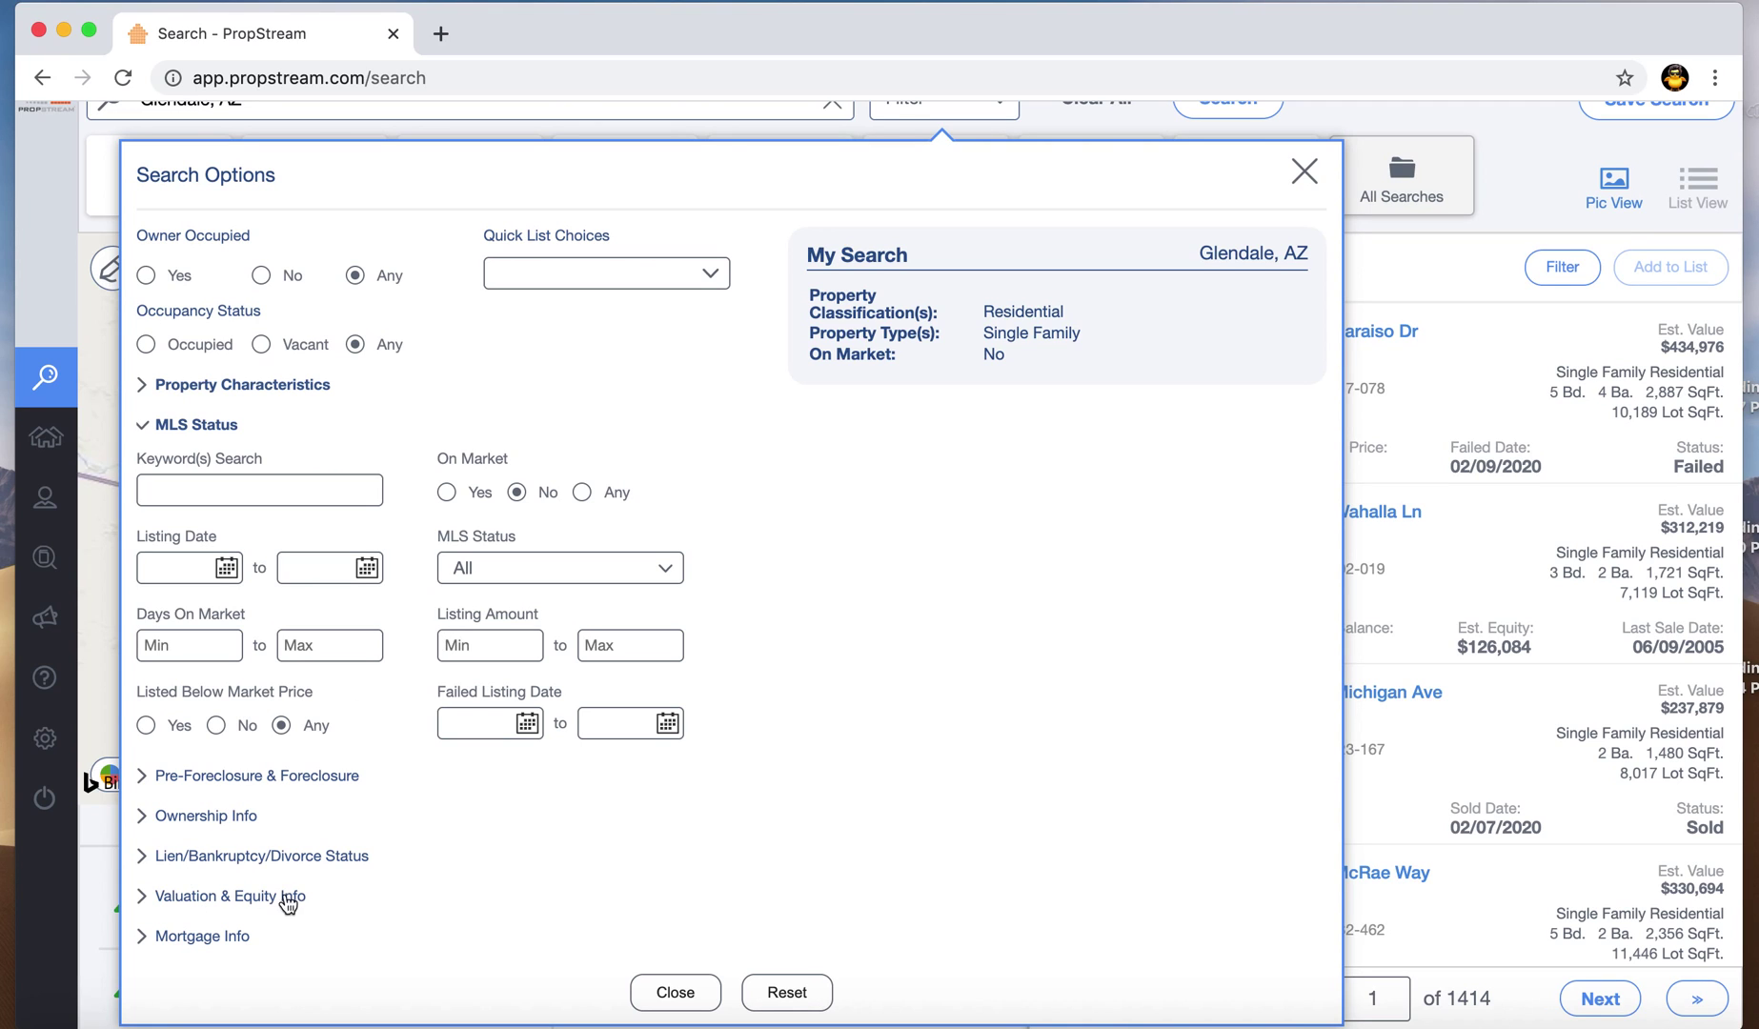
scroll(378, 851, "down", 1)
Step: Review the pre-foreclosure and foreclosure filter options, leave them at their defaults and collapse the section
left_click(264, 777)
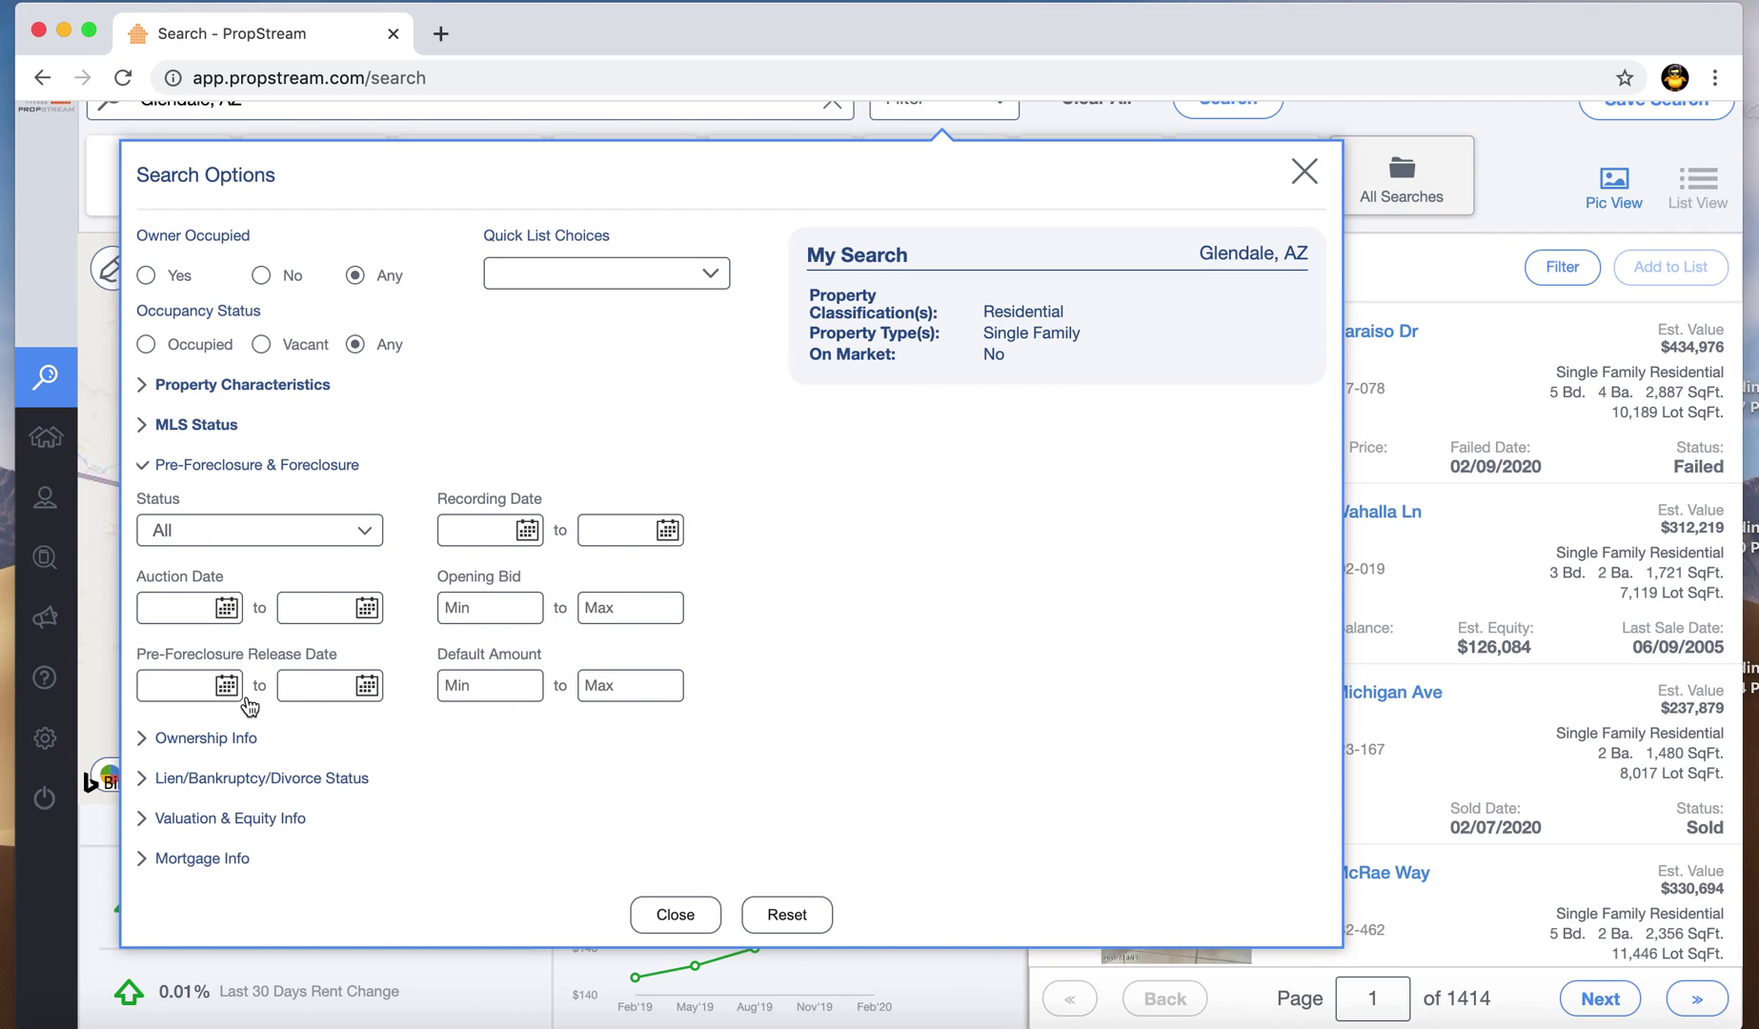
left_click(194, 472)
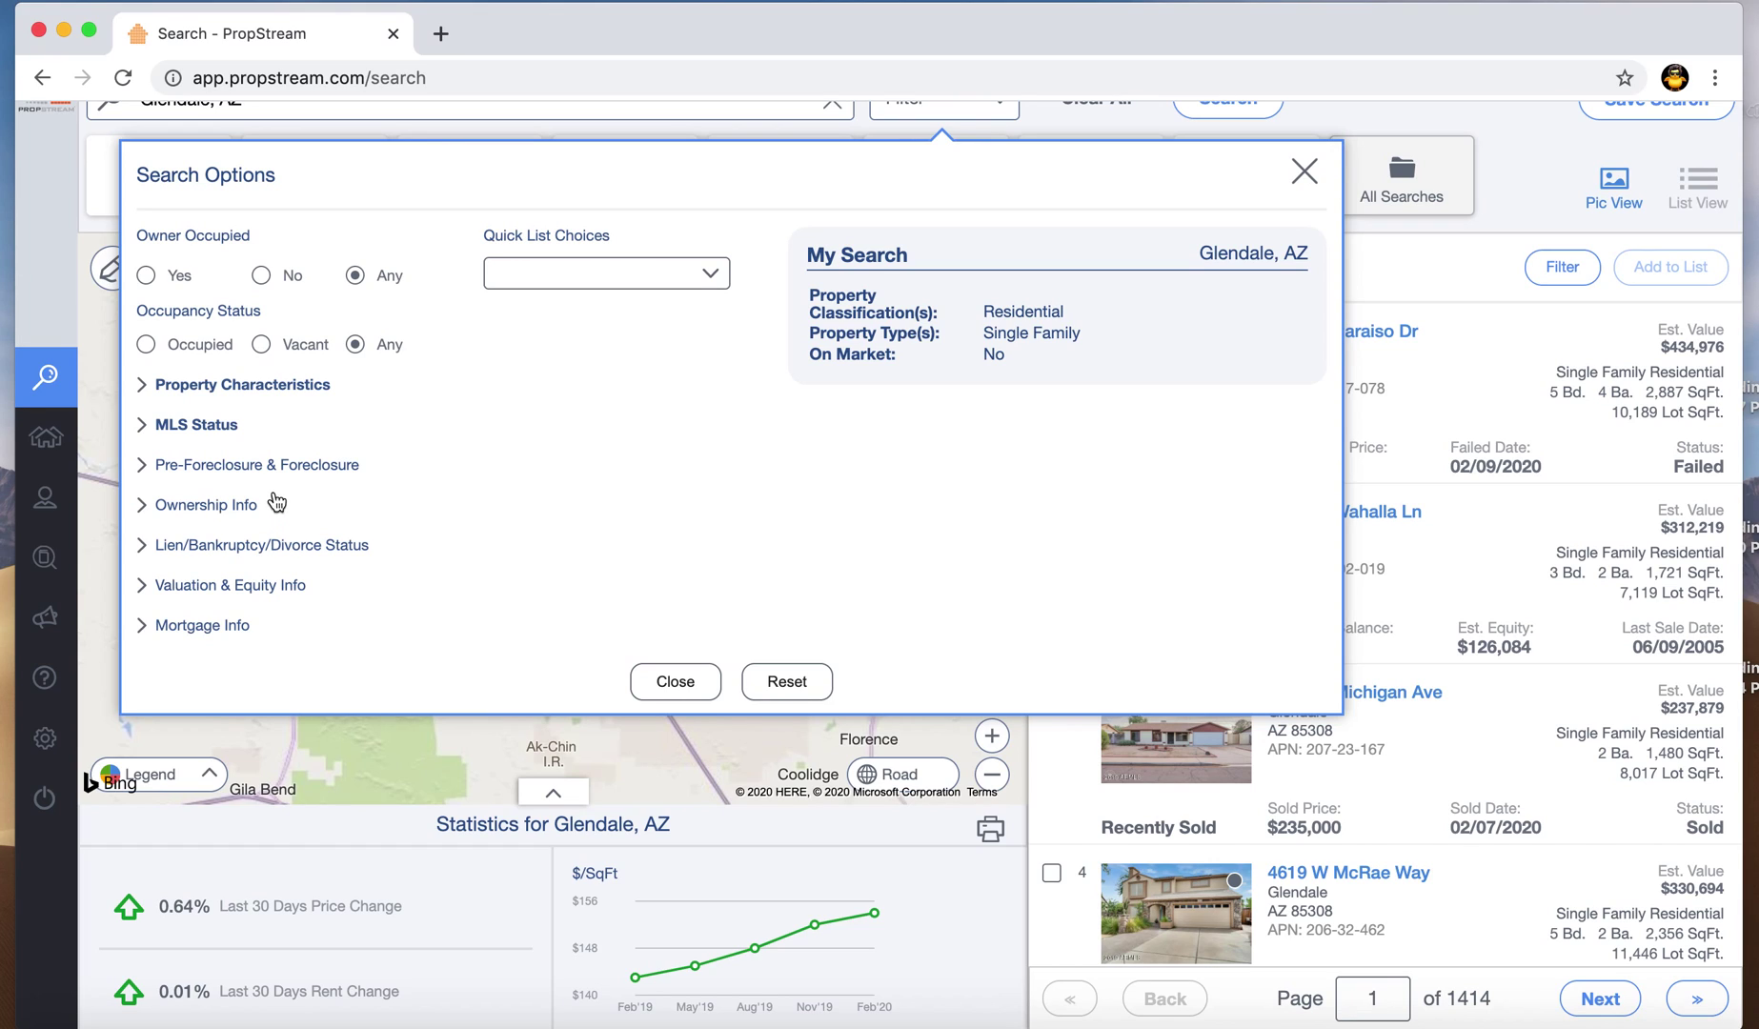
left_click_drag(1105, 182, 1139, 295)
left_click(918, 548)
Step: Set the minimum years of ownership to 7 in the ownership filters
left_click(237, 508)
left_click(208, 567)
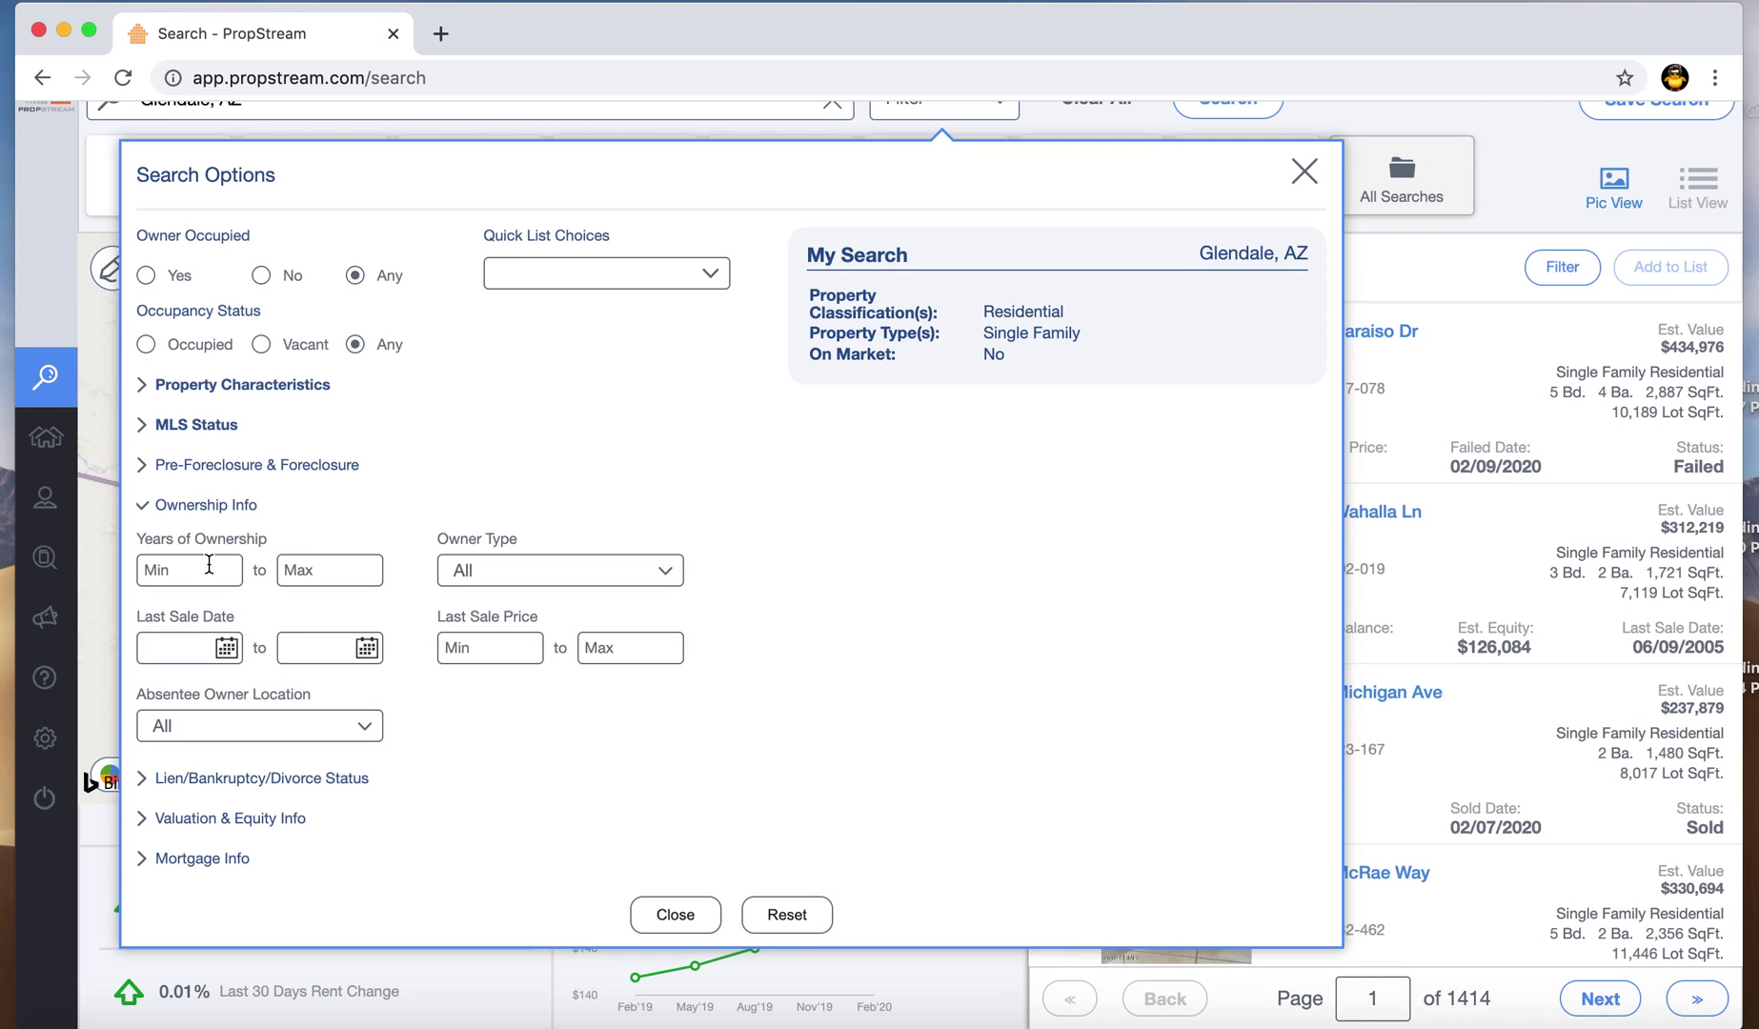
left_click(209, 569)
type("7000")
key("BackSpace")
key("BackSpace")
key("BackSpace")
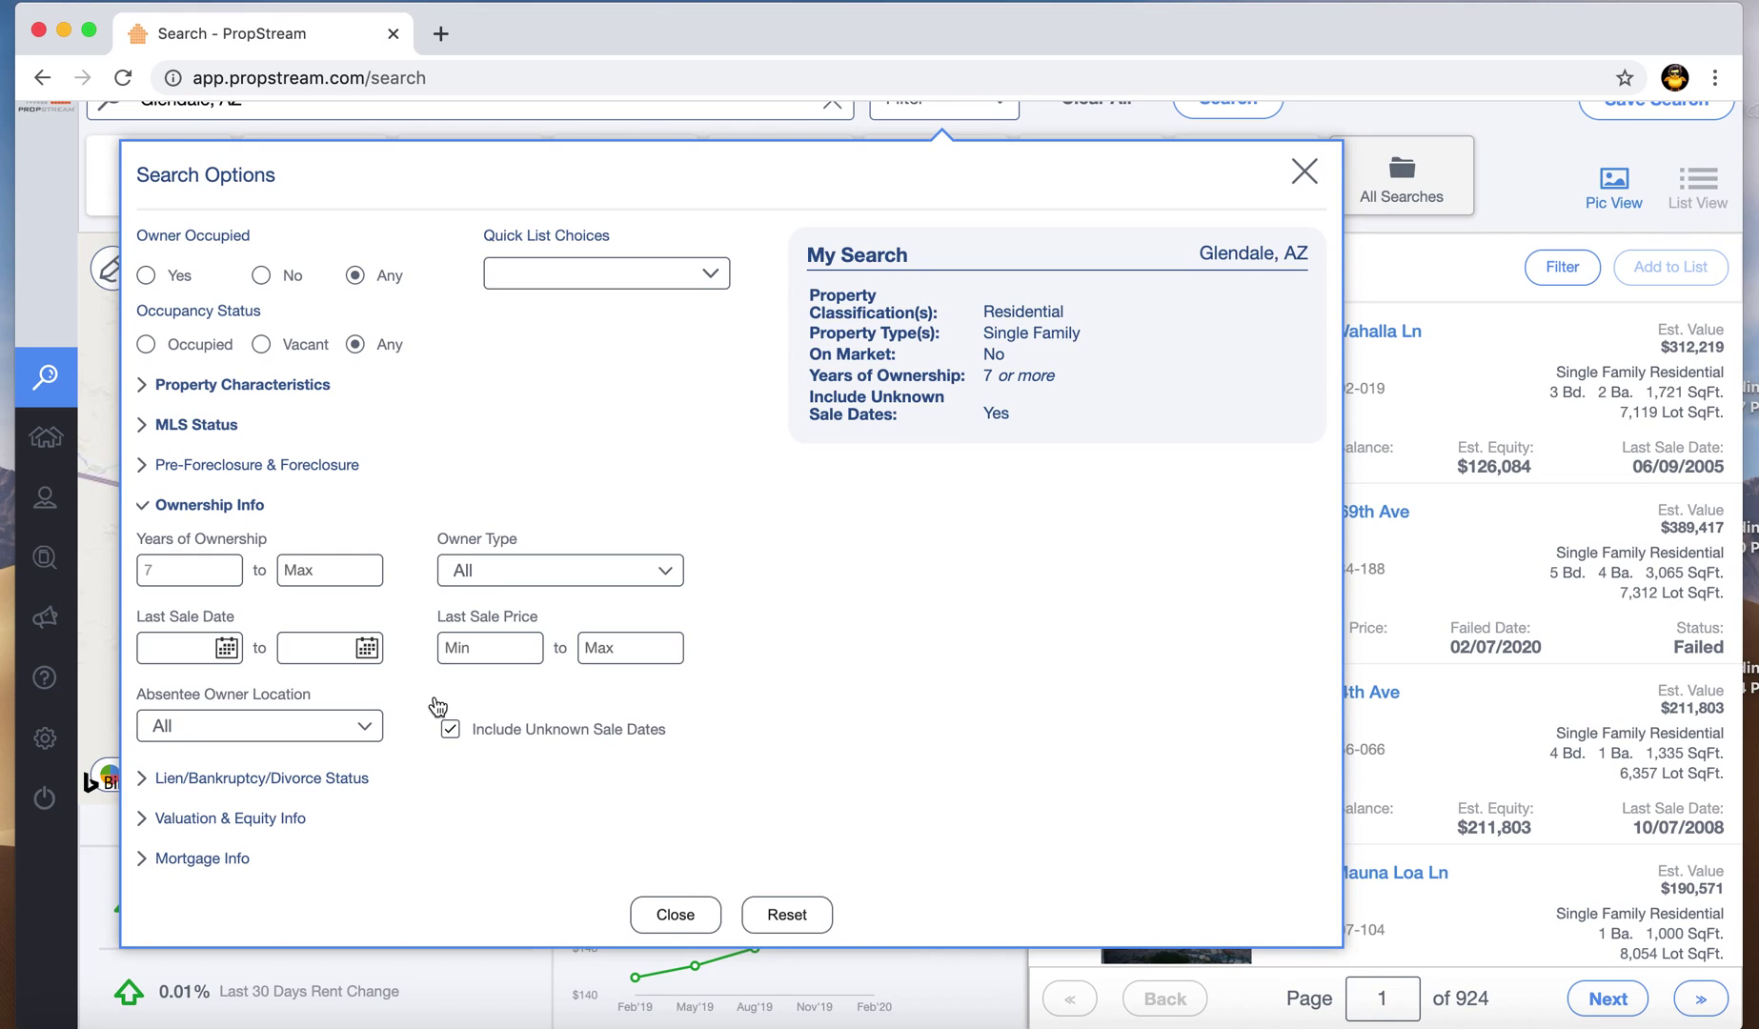
left_click(166, 571)
Step: Limit the owner type to Individual in the ownership filters
scroll(457, 686, "down", 1)
scroll(353, 741, "down", 1)
scroll(353, 742, "up", 1)
left_click(519, 570)
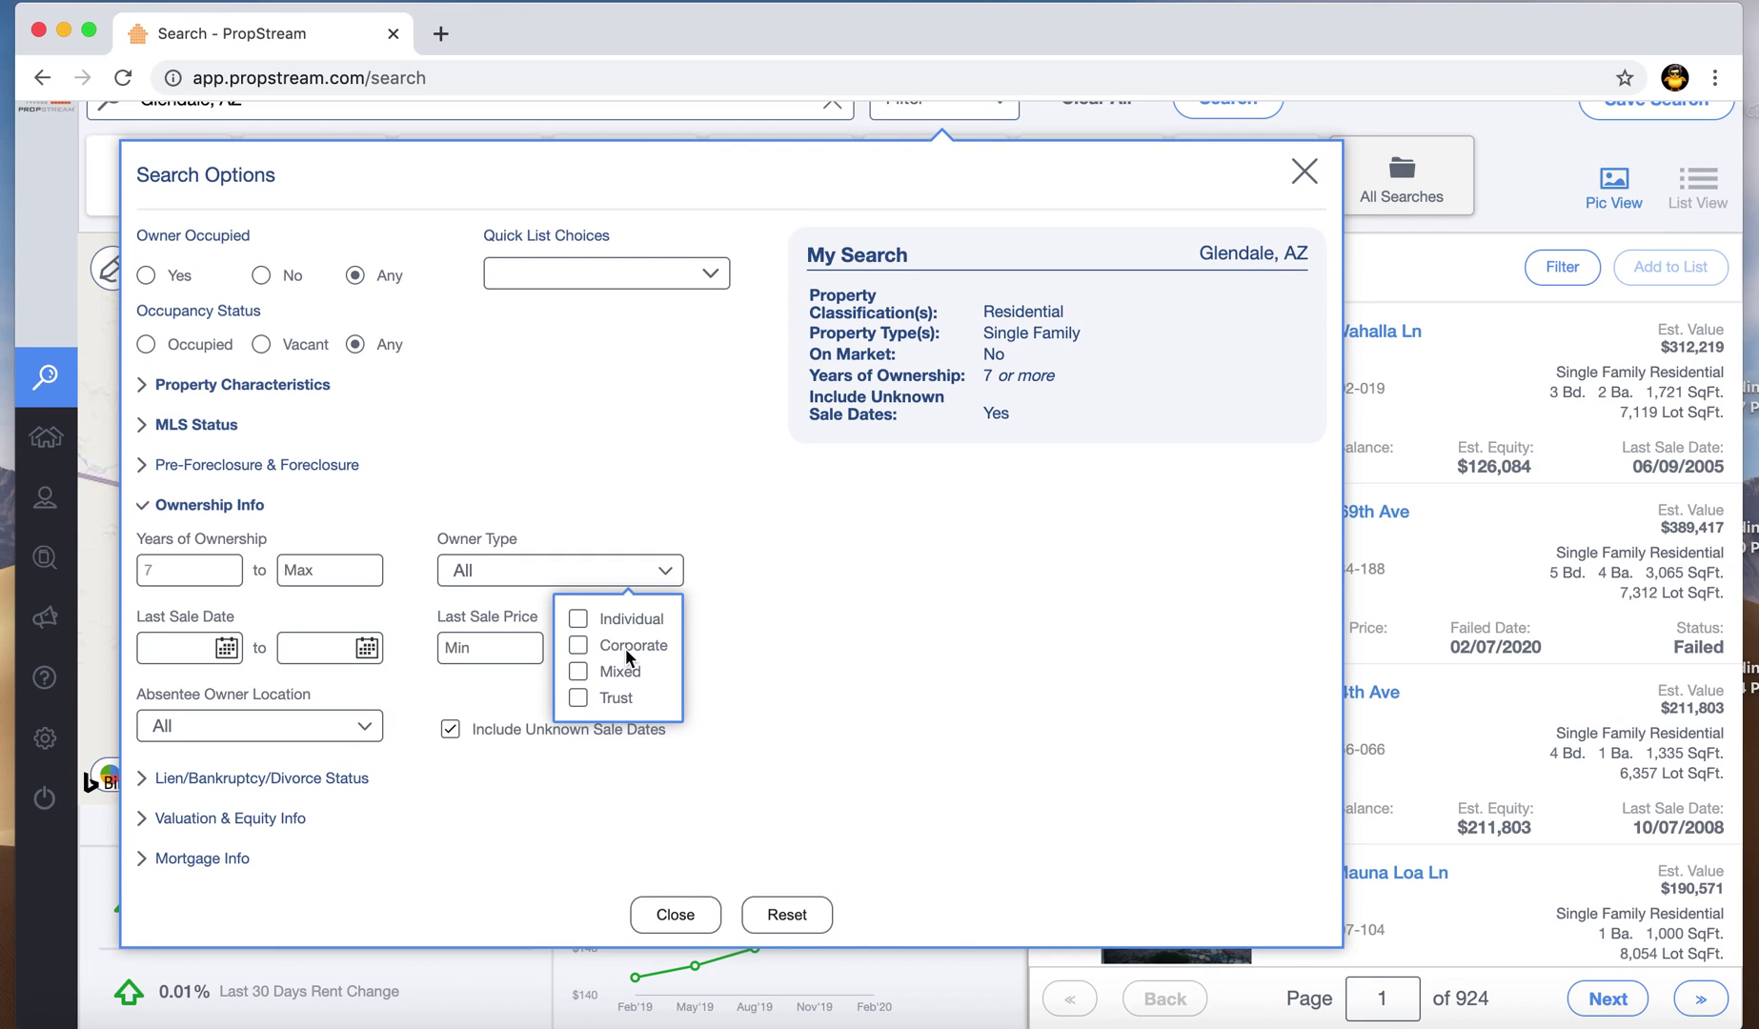
left_click(581, 616)
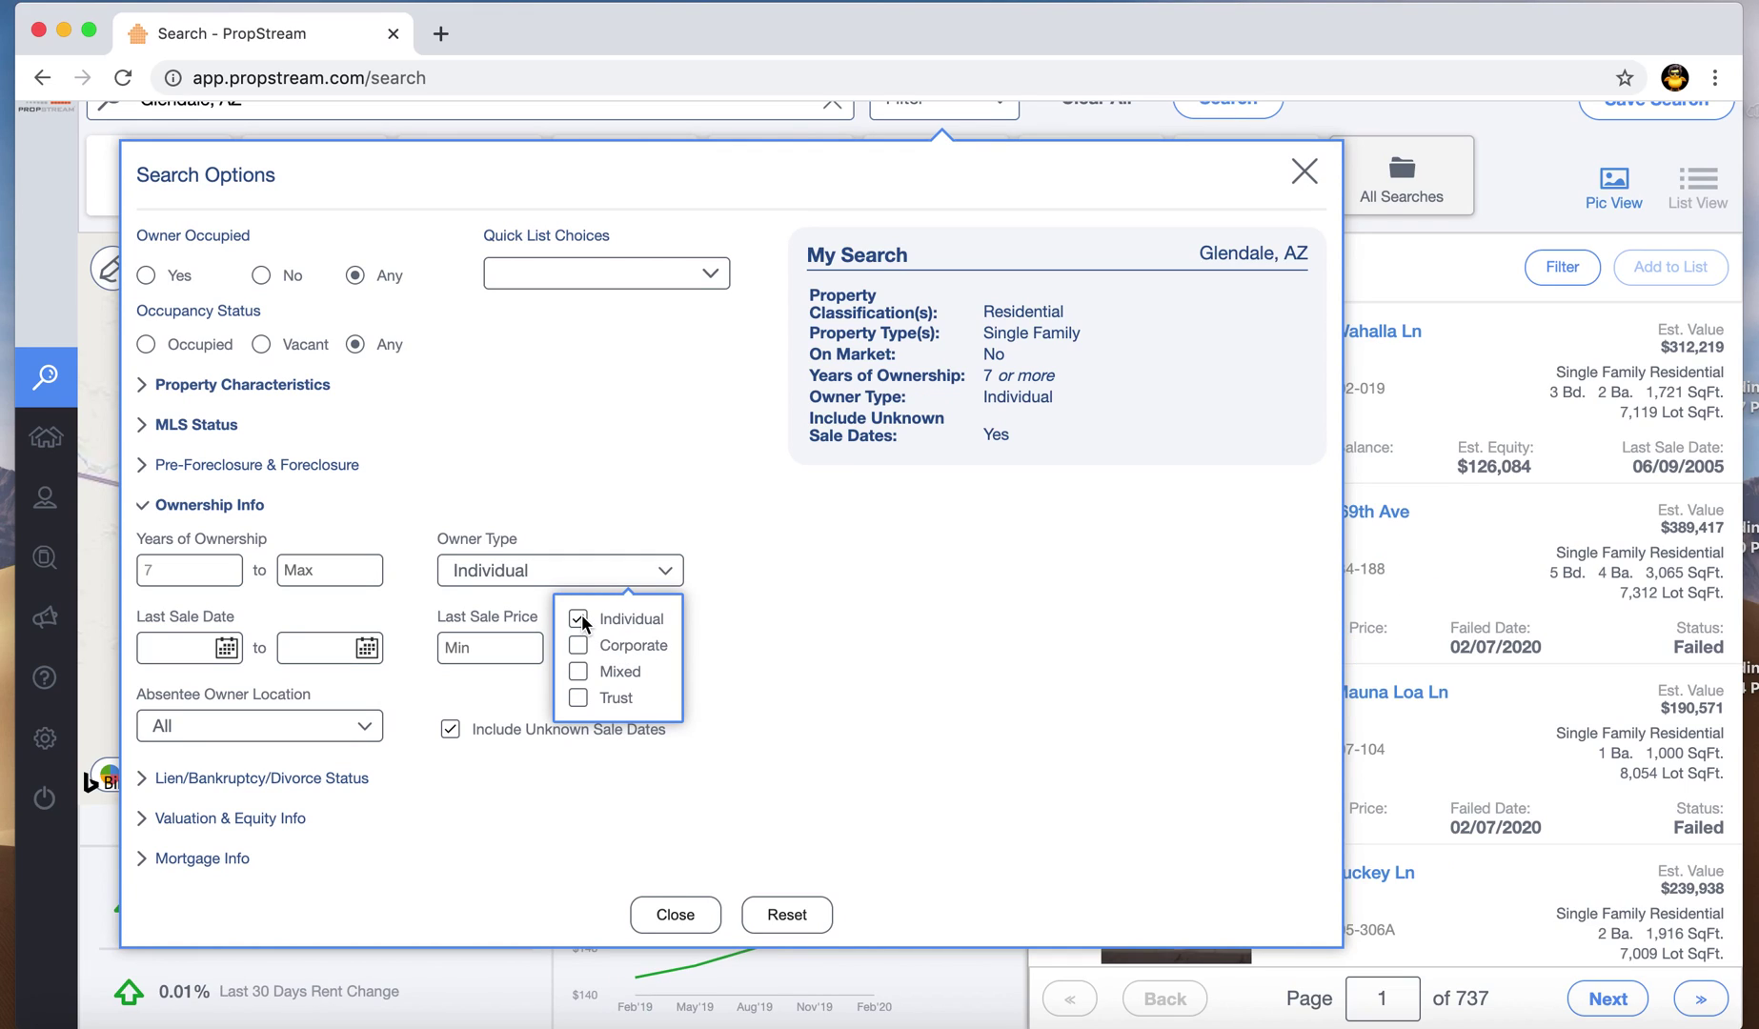
left_click(767, 630)
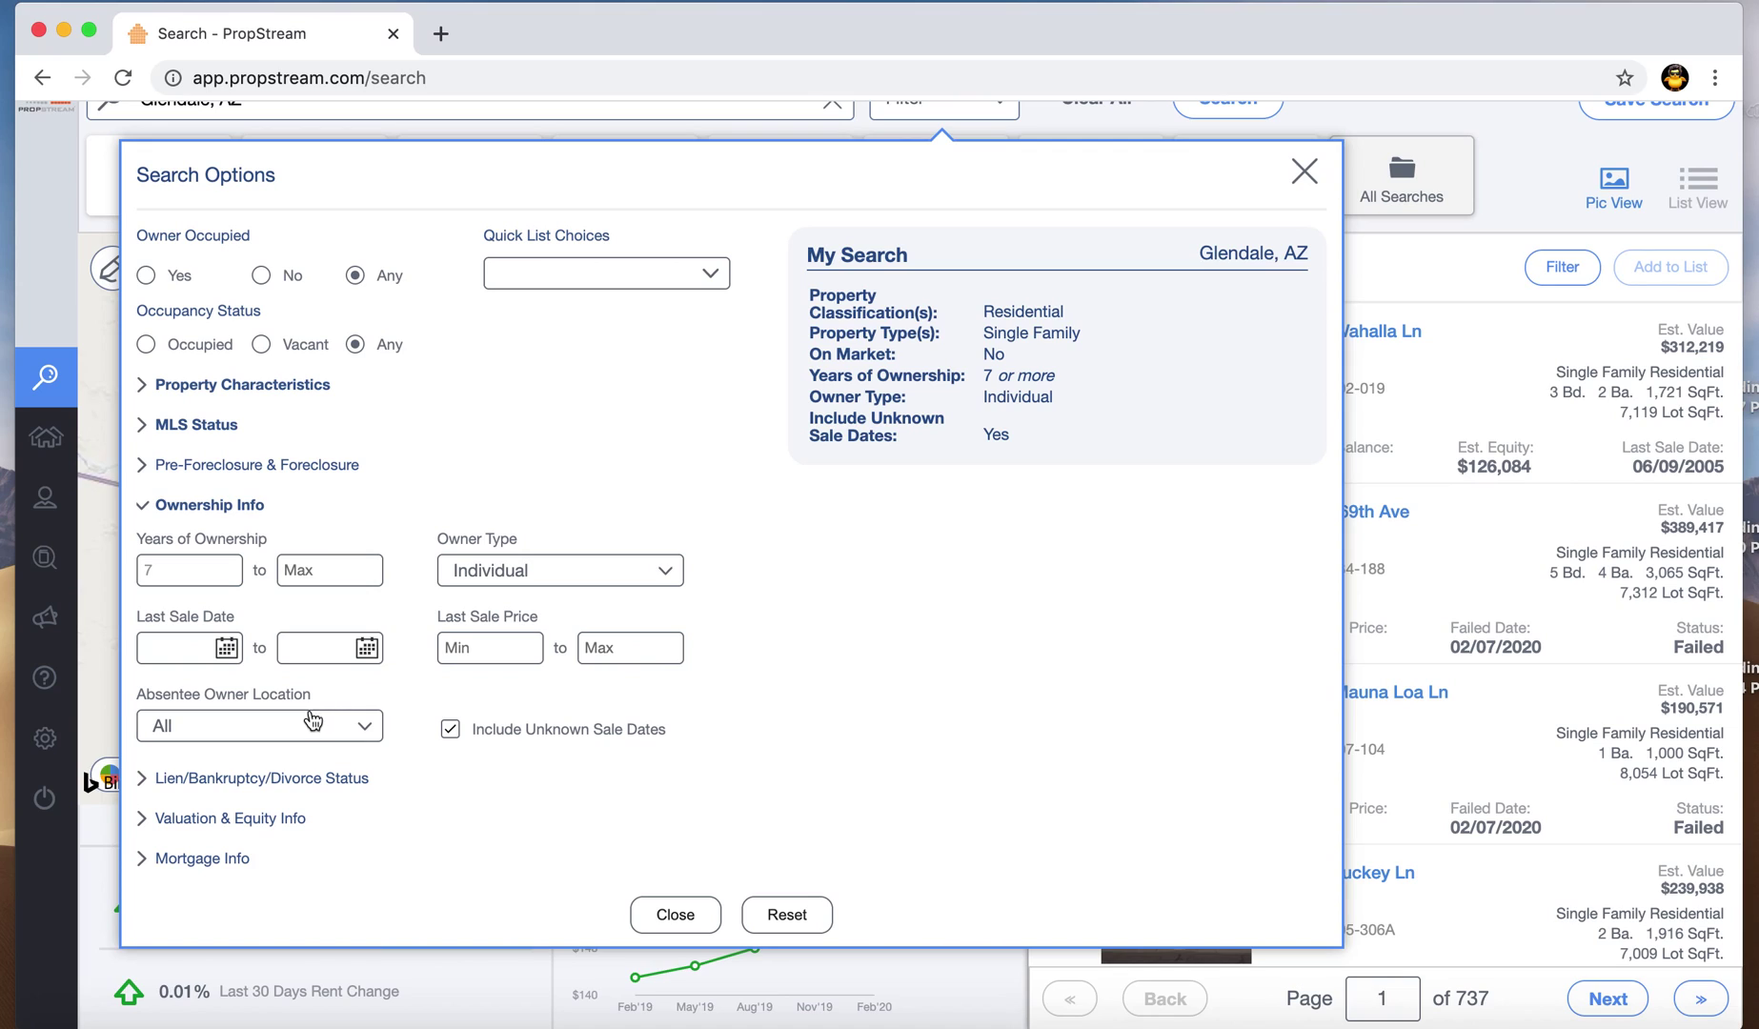
Step: Set the maximum estimated value to 300,000 in the valuation filters and mark the incoming message notification as read
left_click(275, 820)
left_click(318, 661)
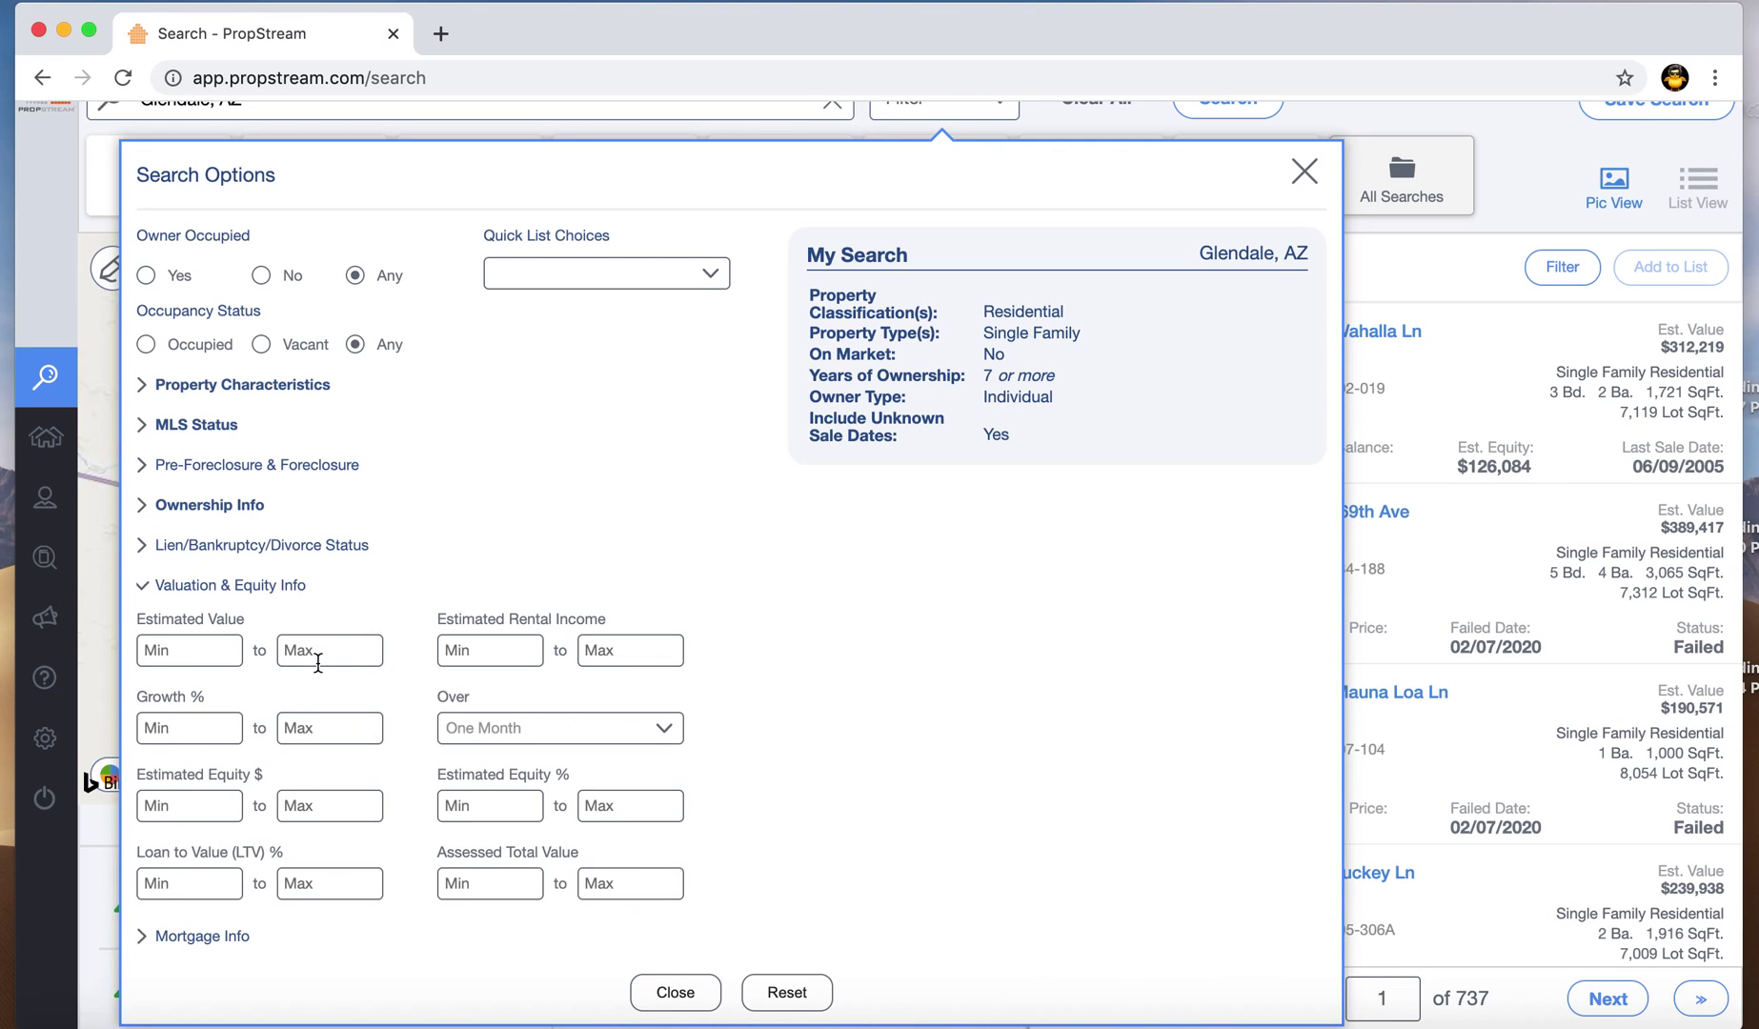
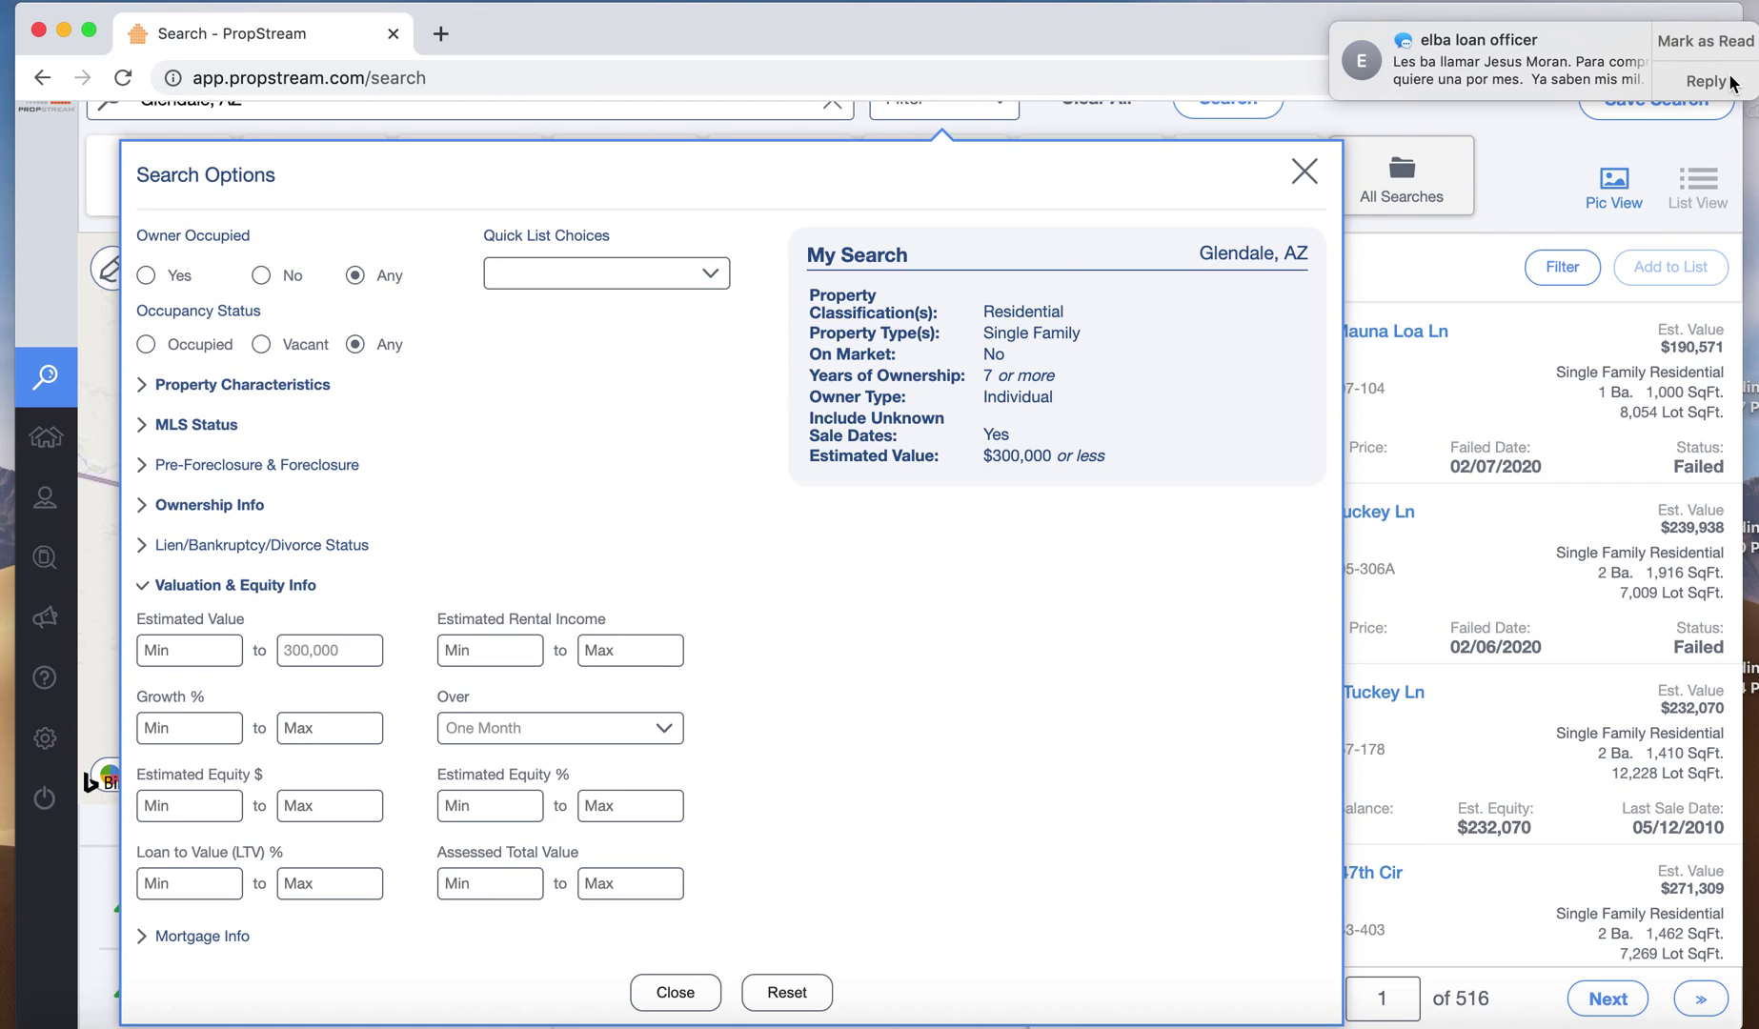
left_click(1715, 40)
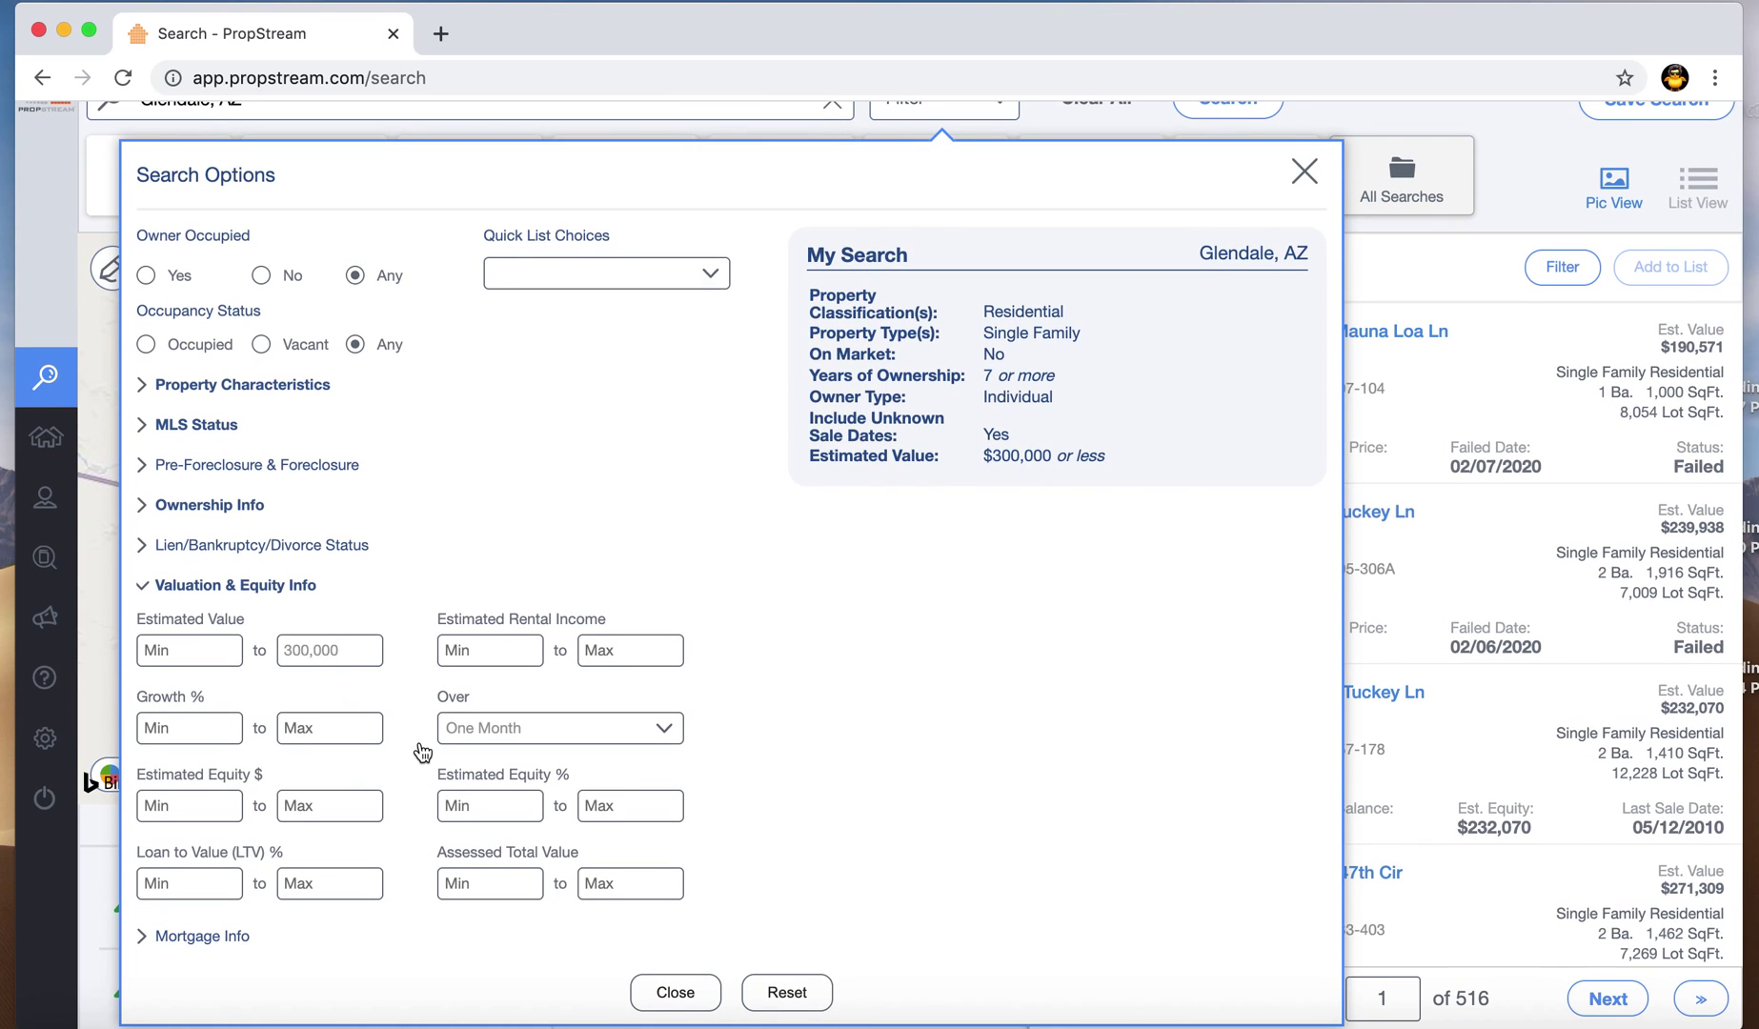
Step: Restrict the mortgage filters to Free & Clear properties and close the search options
left_click(218, 947)
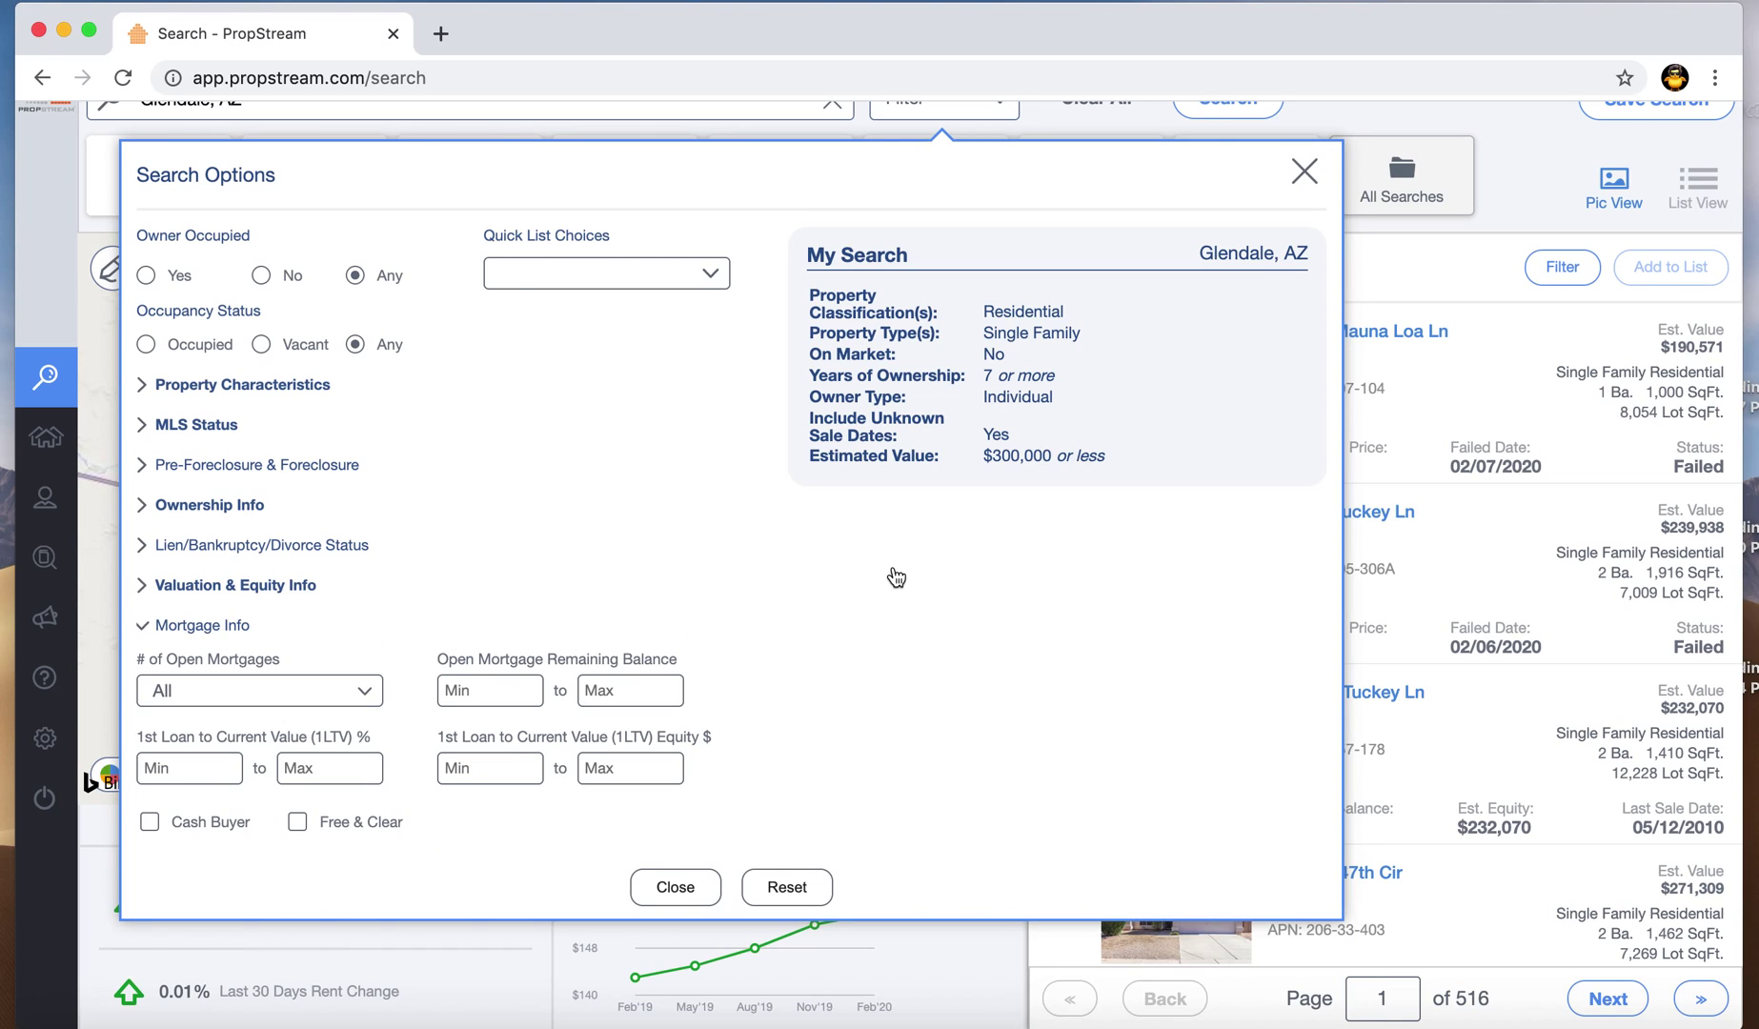
left_click(298, 820)
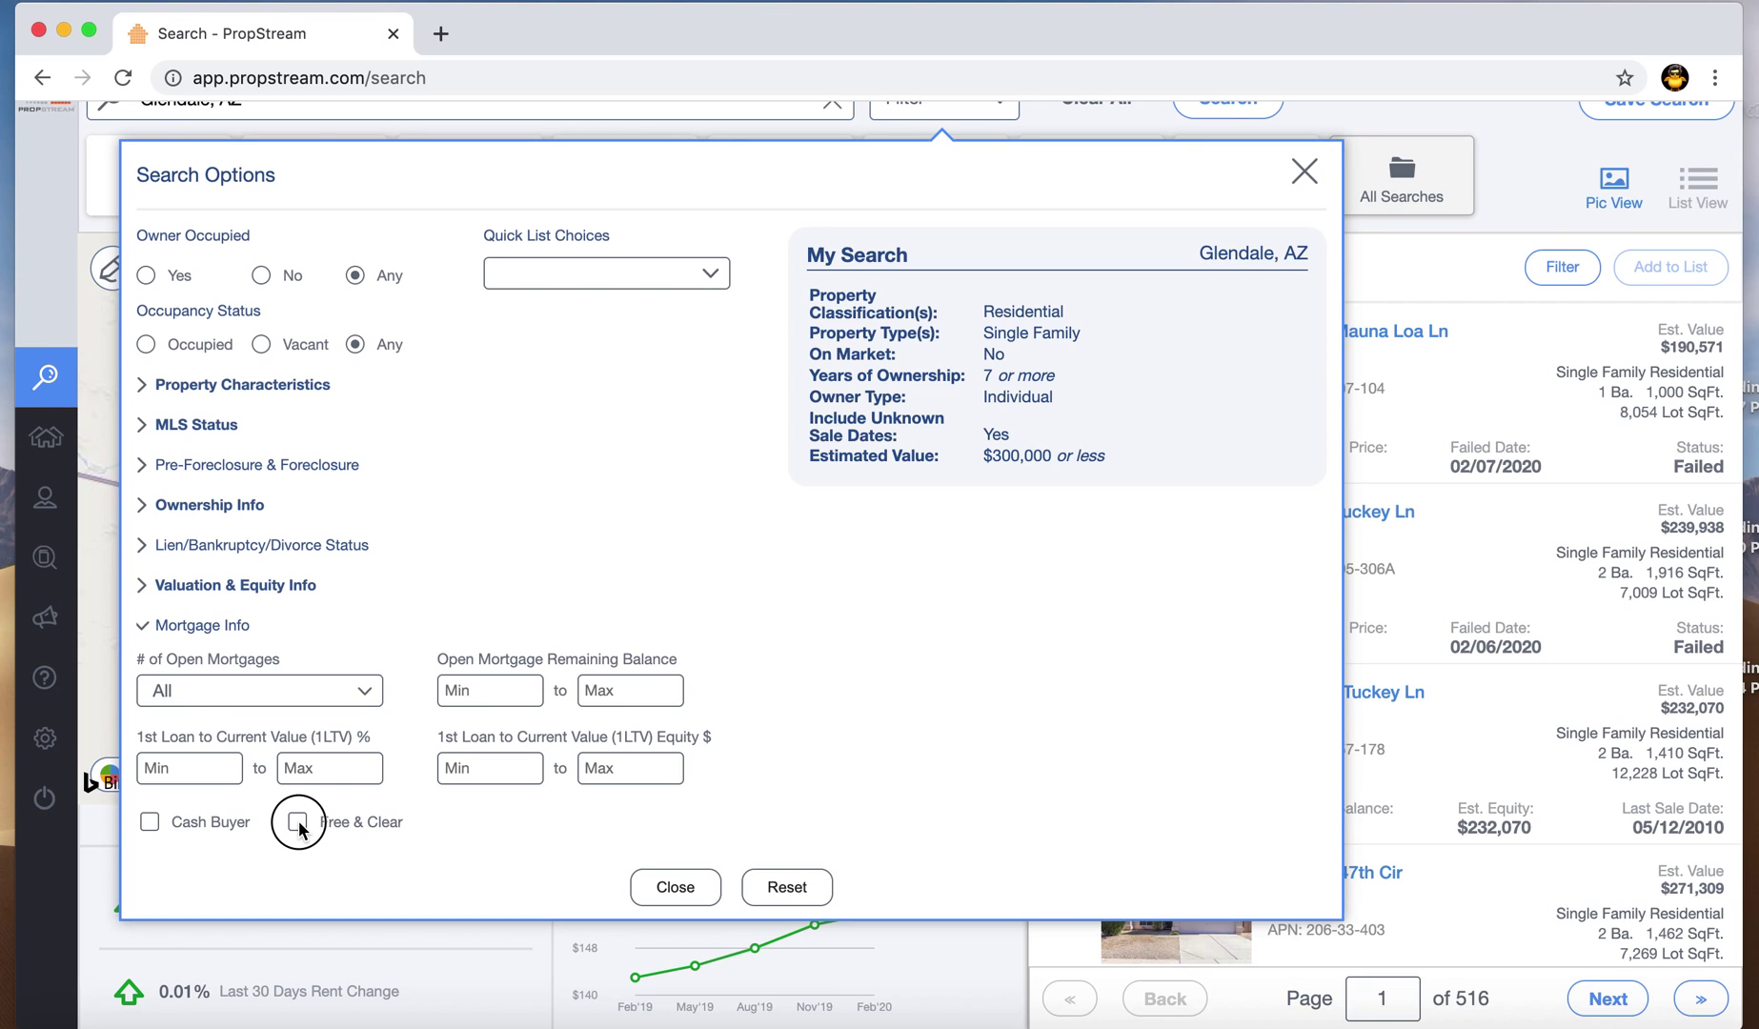
left_click(1436, 279)
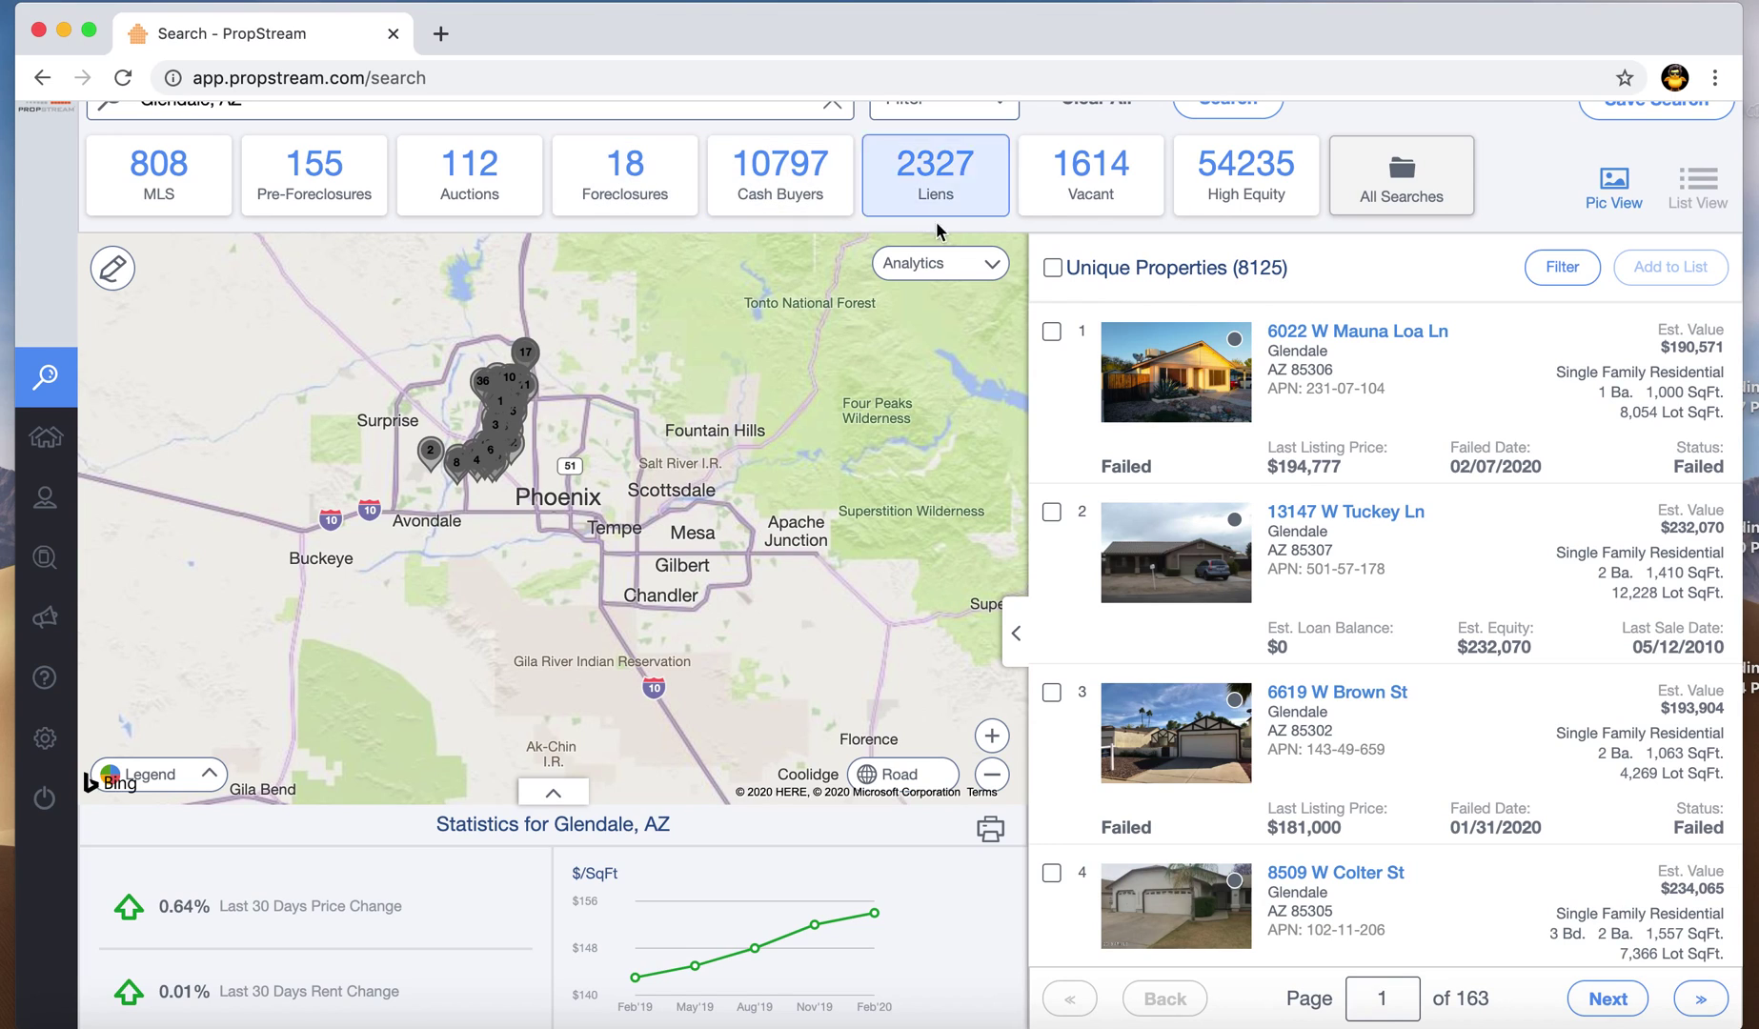
left_click(991, 734)
left_click_drag(466, 403, 640, 594)
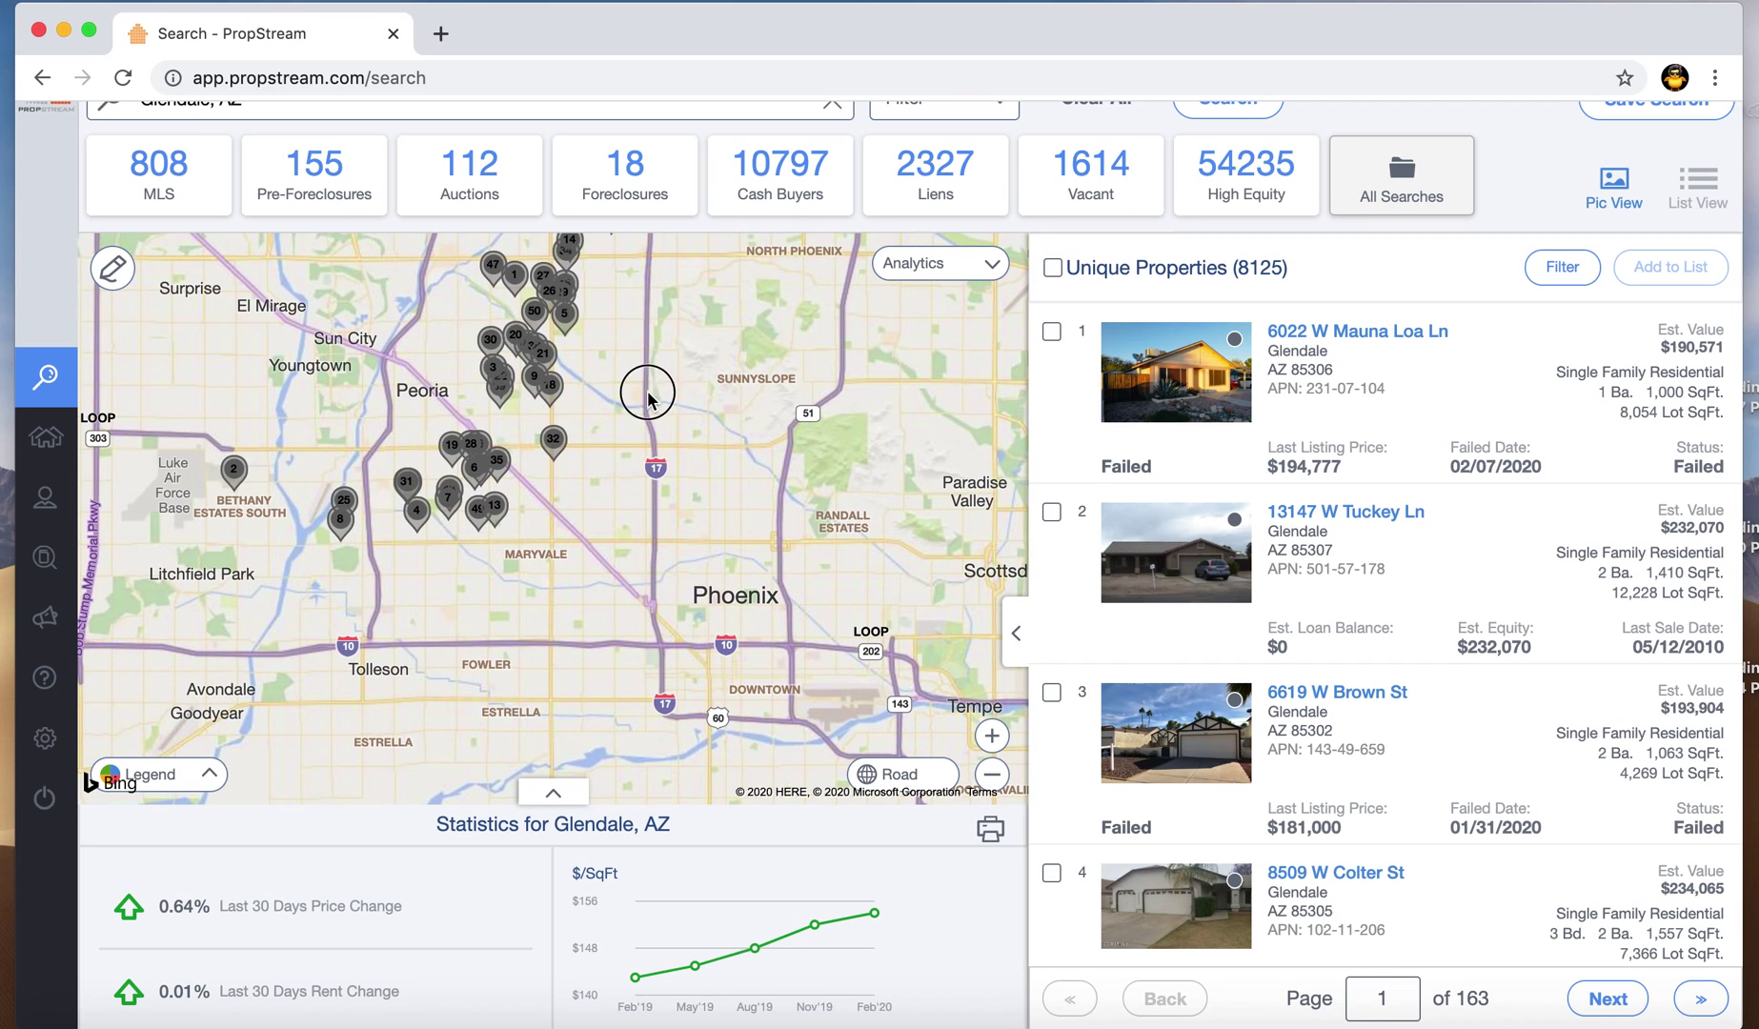
left_click_drag(648, 392, 652, 526)
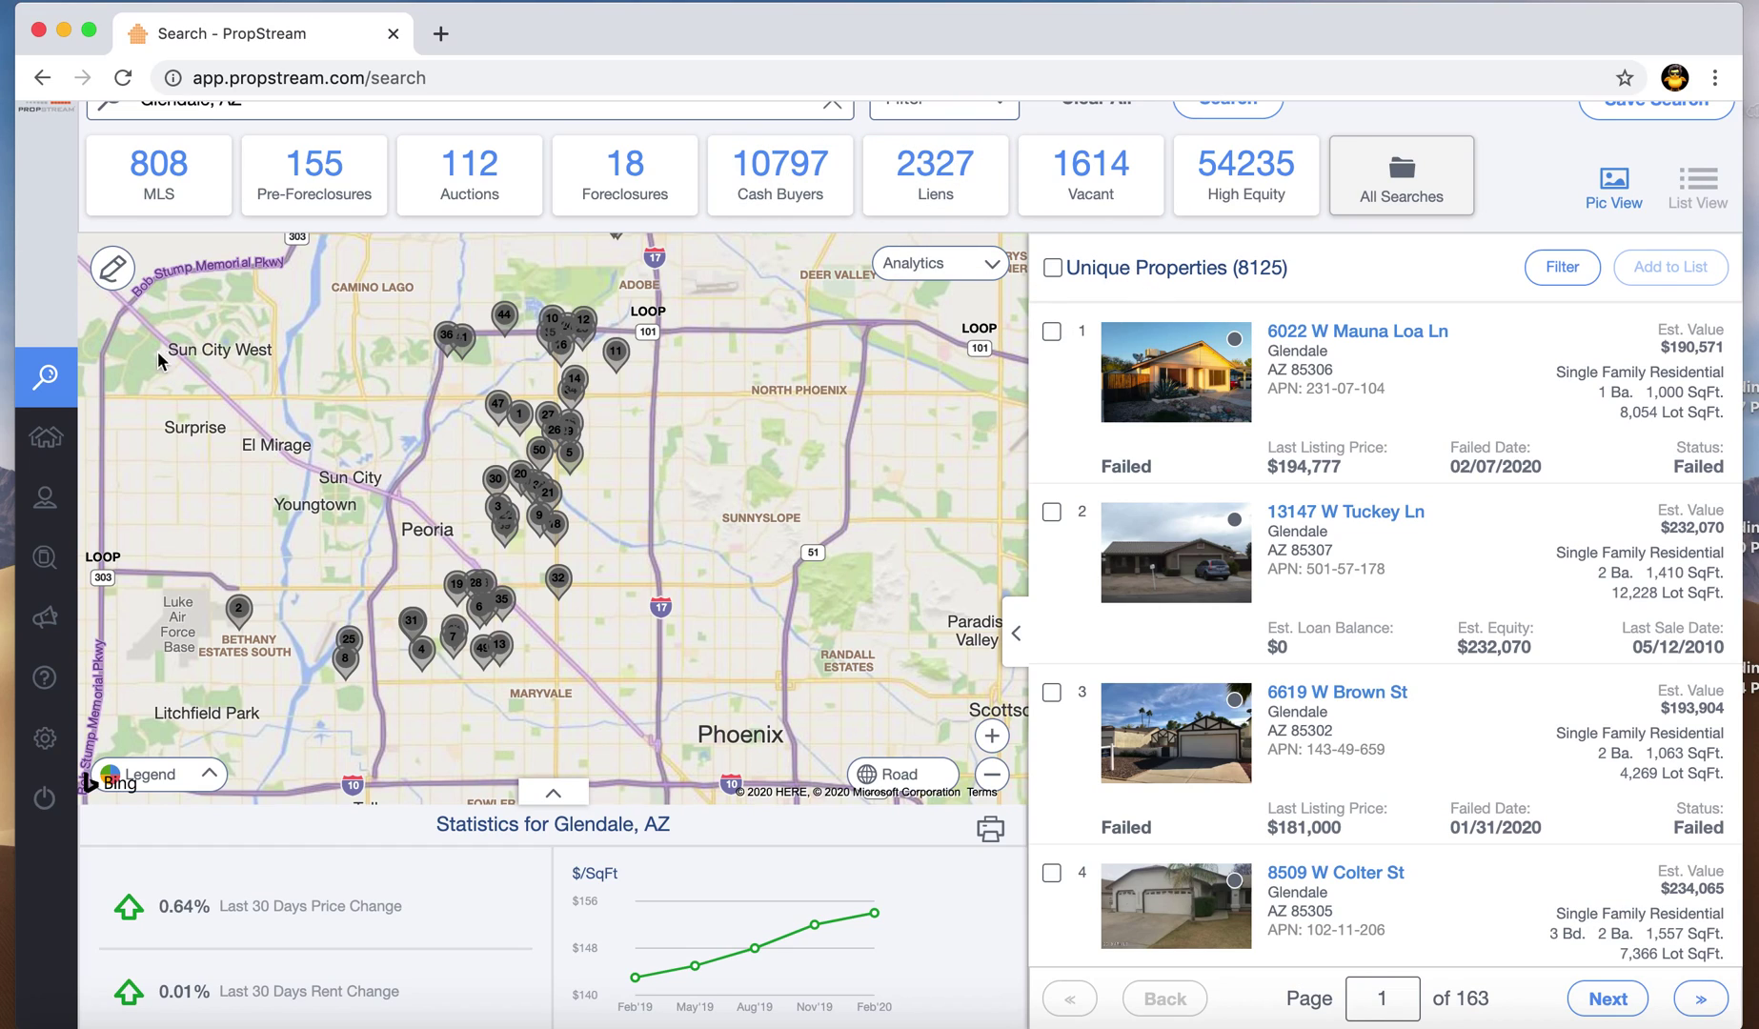
left_click(113, 276)
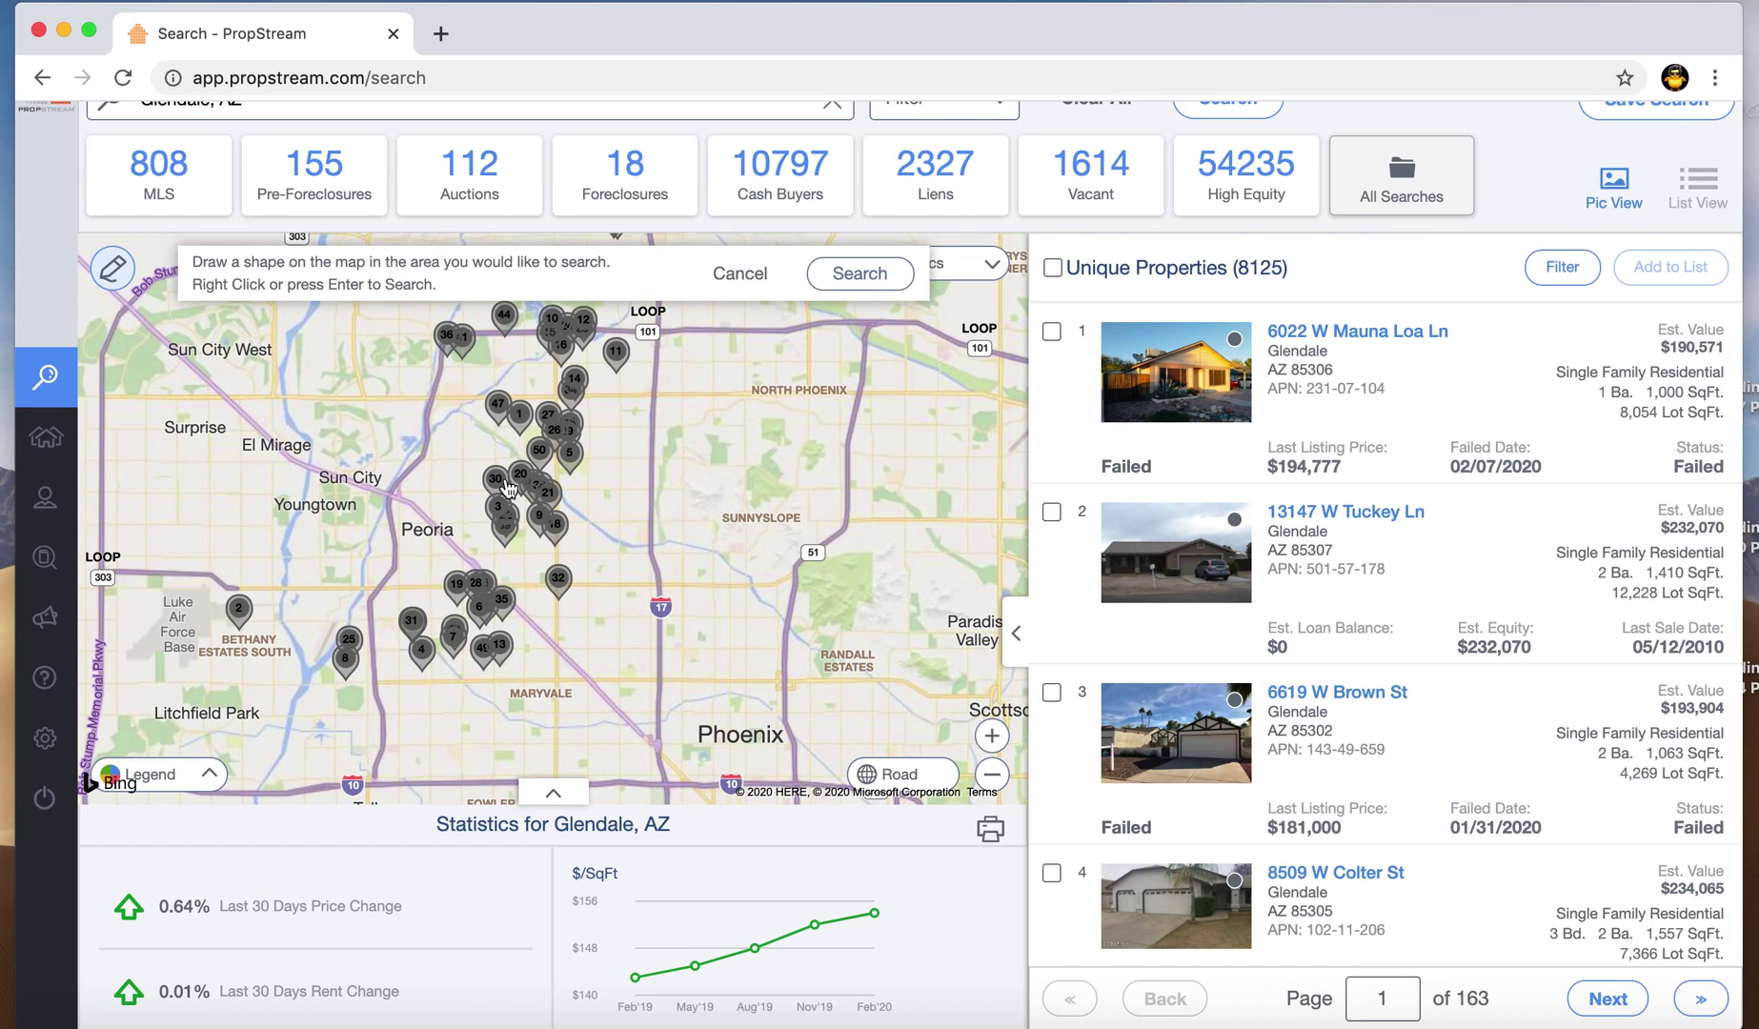
left_click(474, 479)
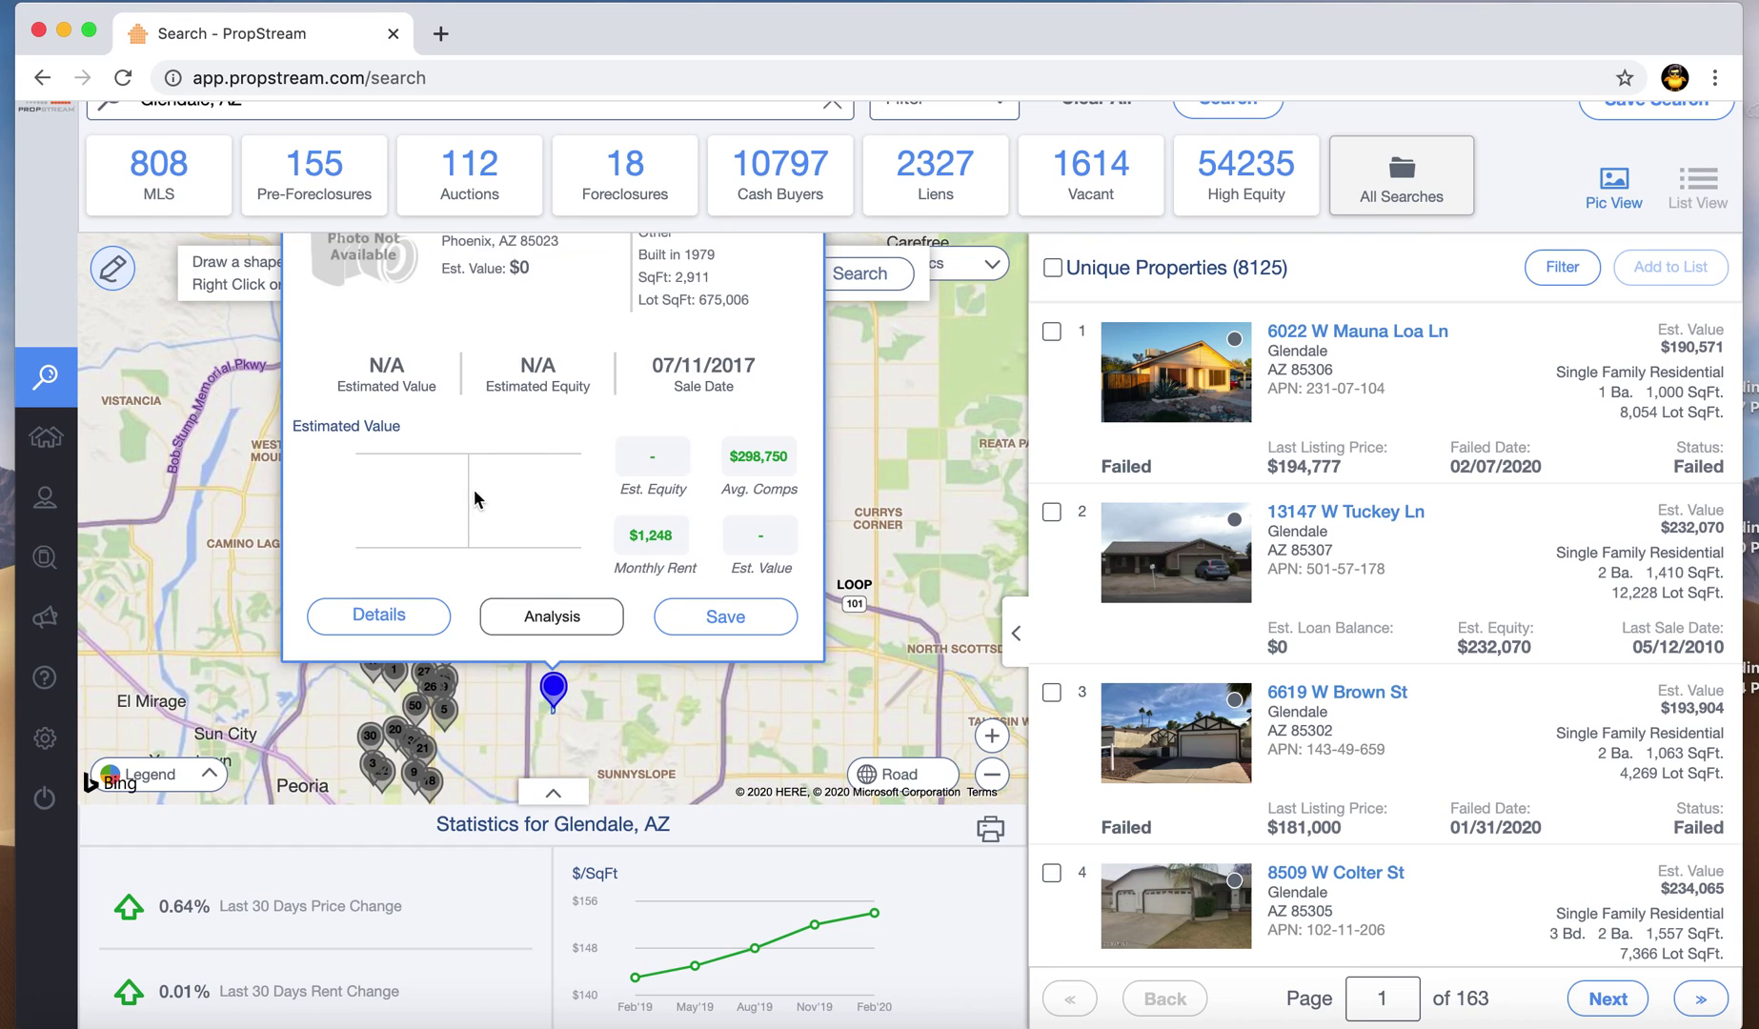
scroll(983, 472, "up", 1)
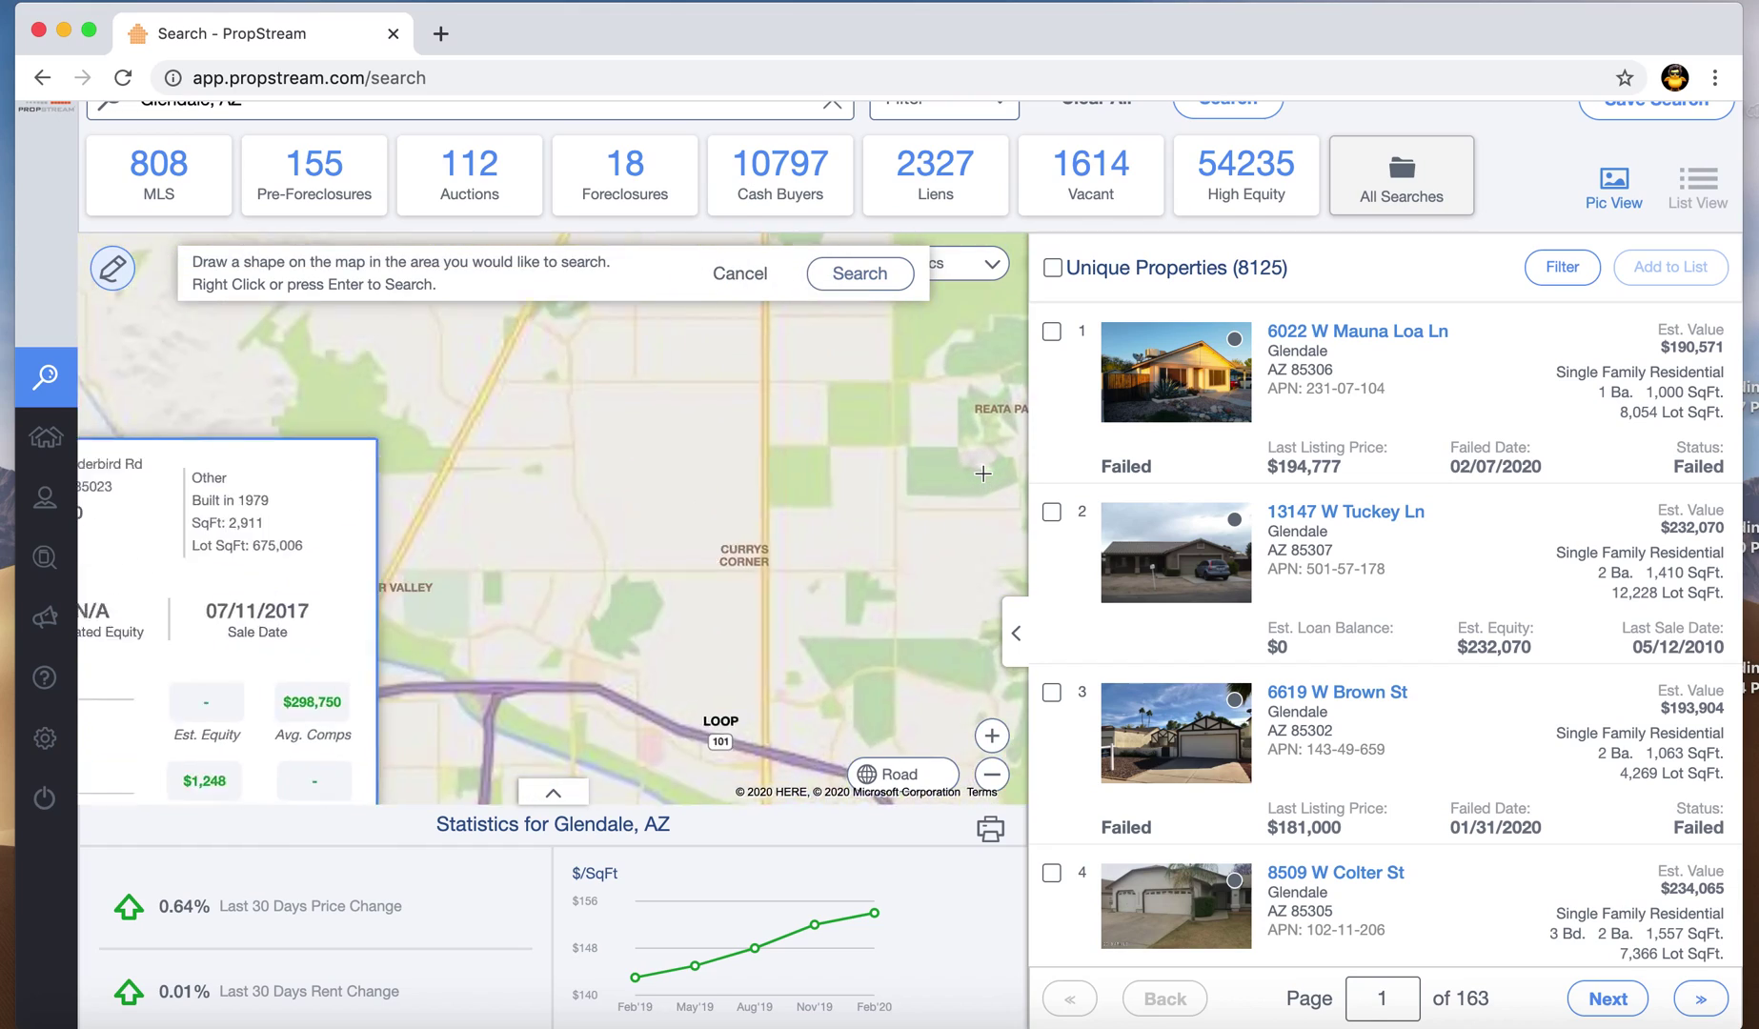
scroll(906, 471, "down", 1)
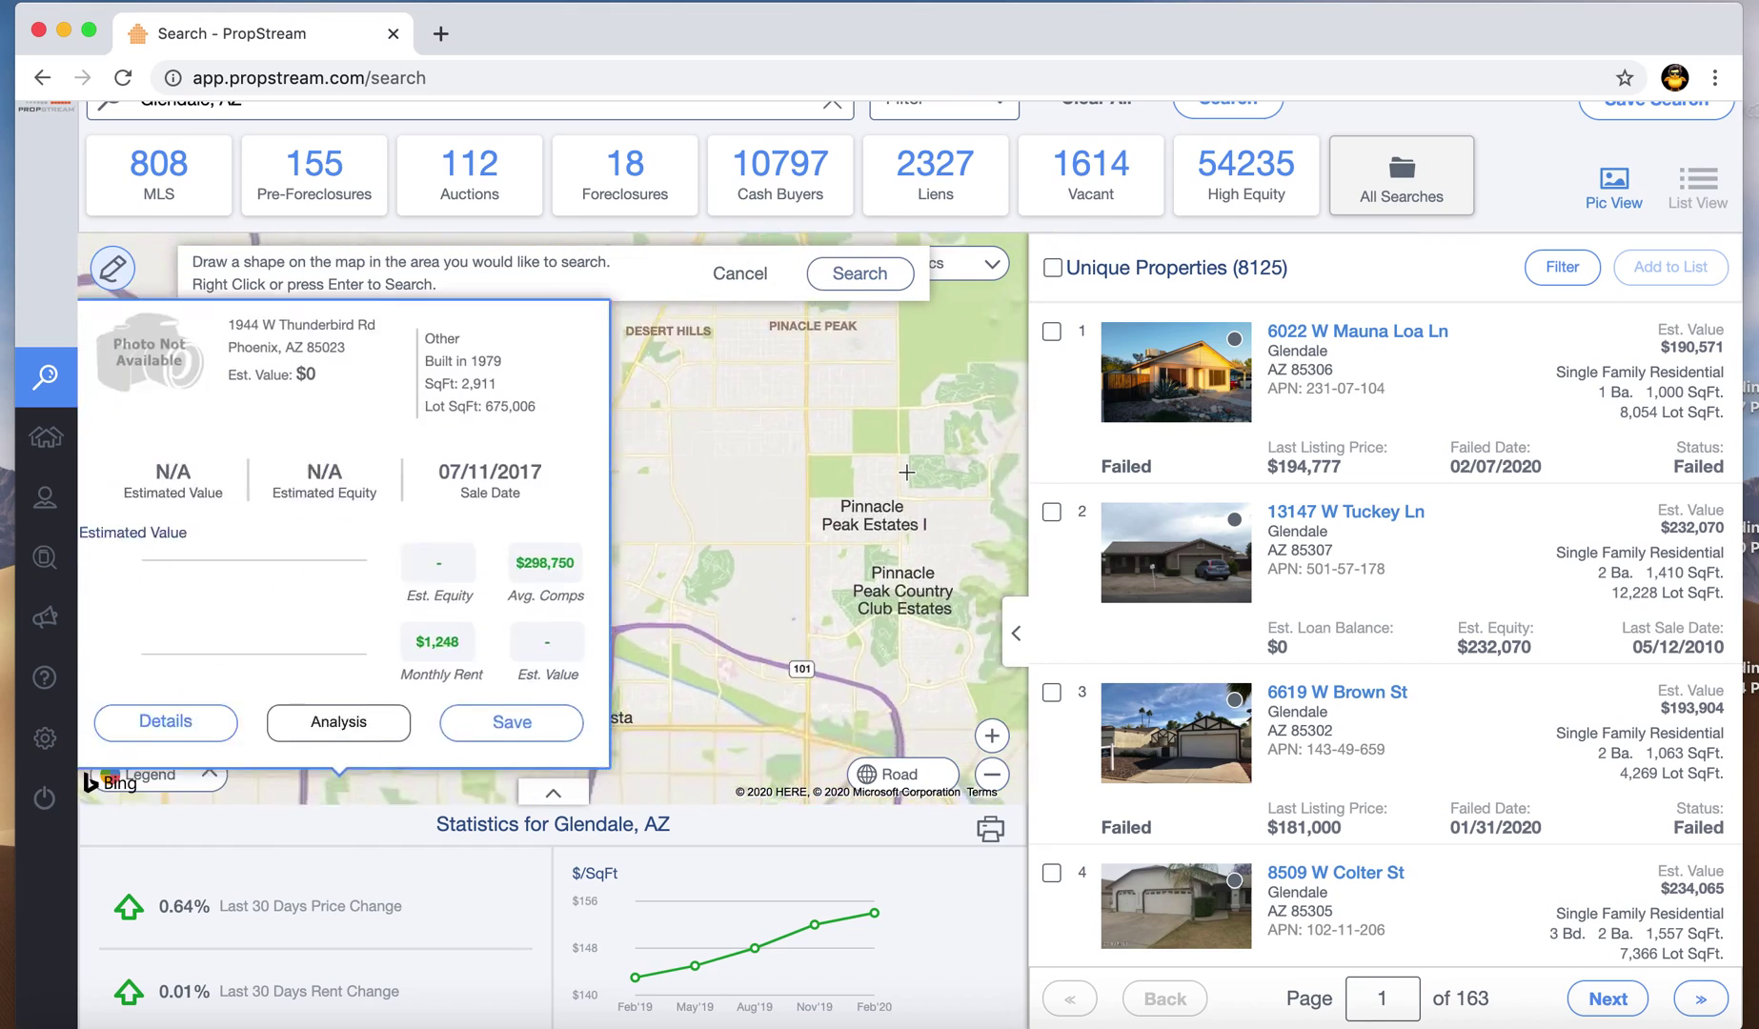
scroll(906, 471, "down", 3)
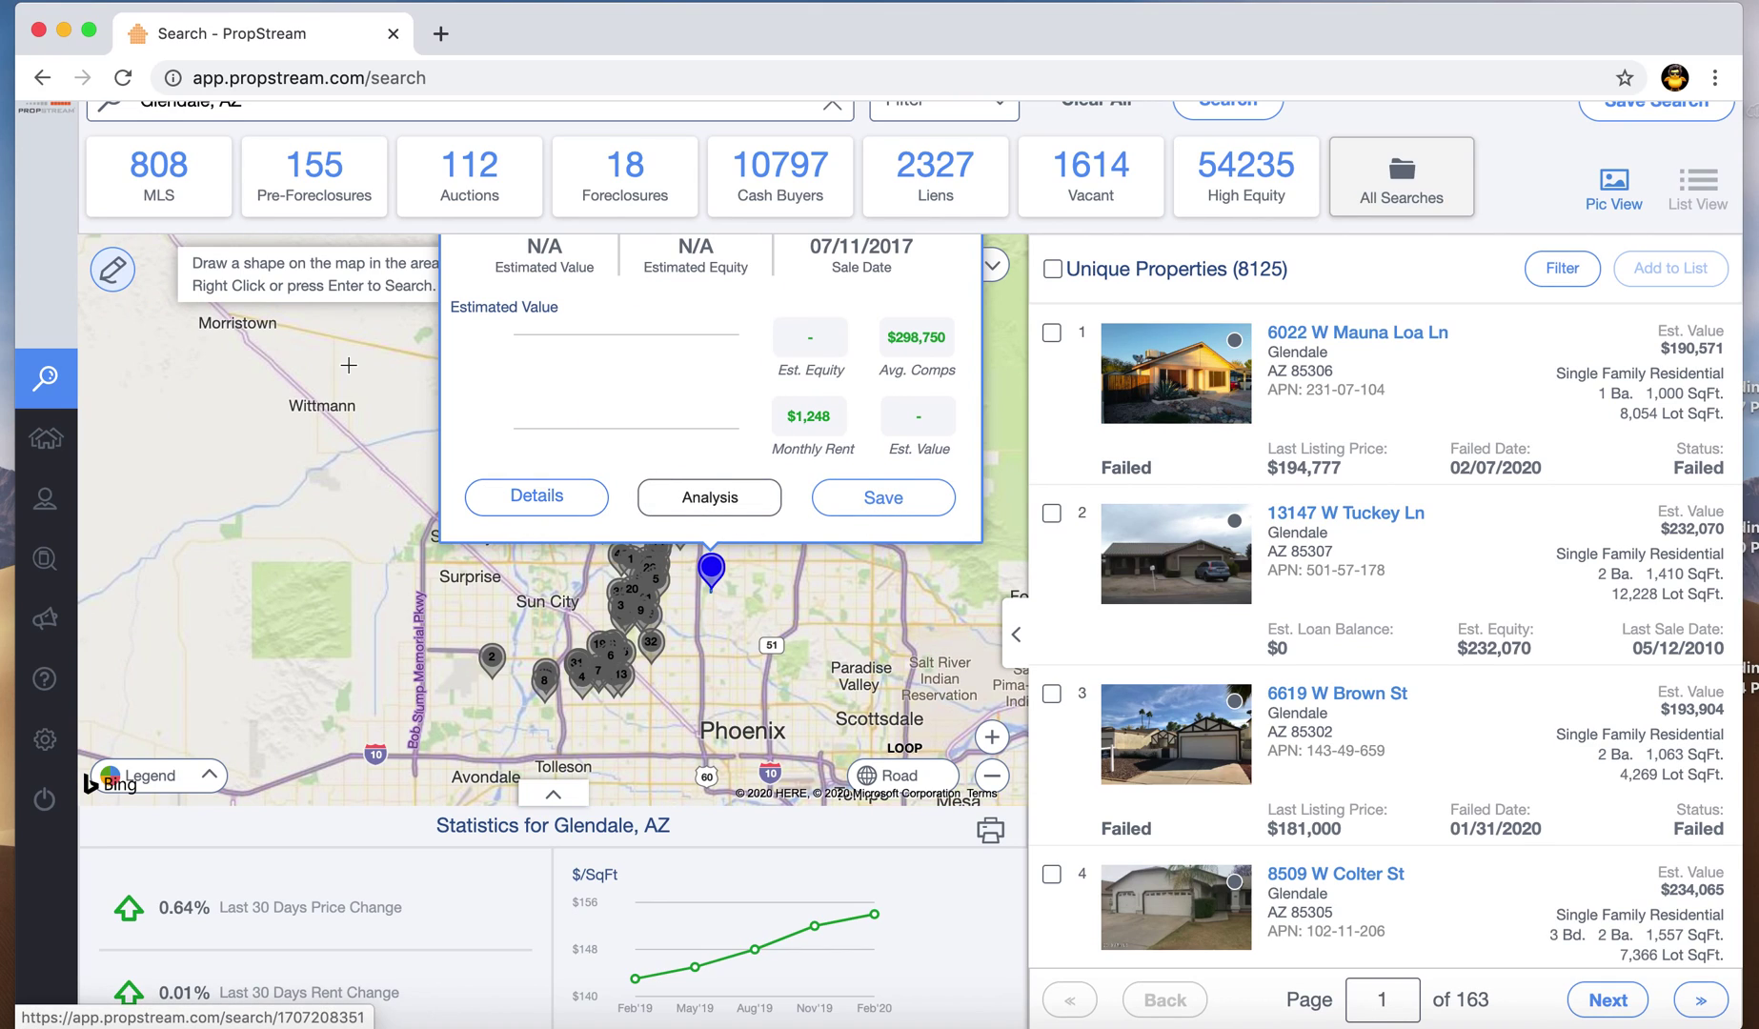
left_click(115, 270)
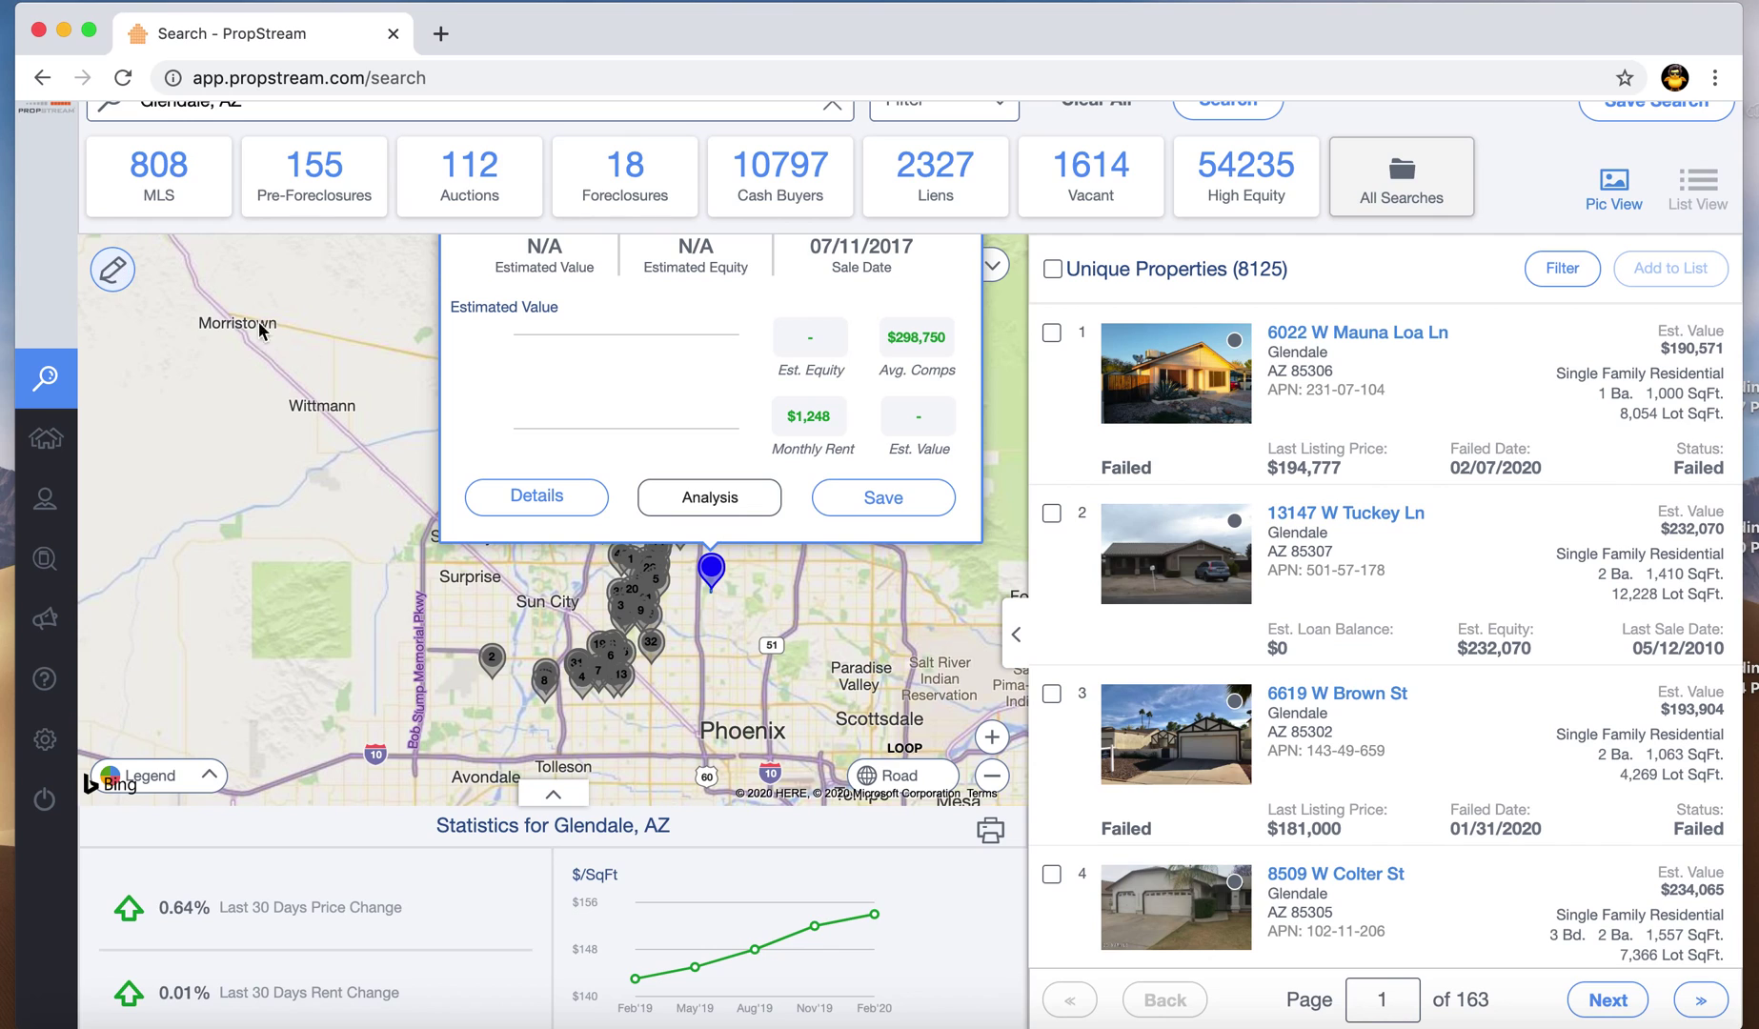
Step: Review the full details of the apartment property opened on the map, and save the property without adding it to a group
left_click(562, 490)
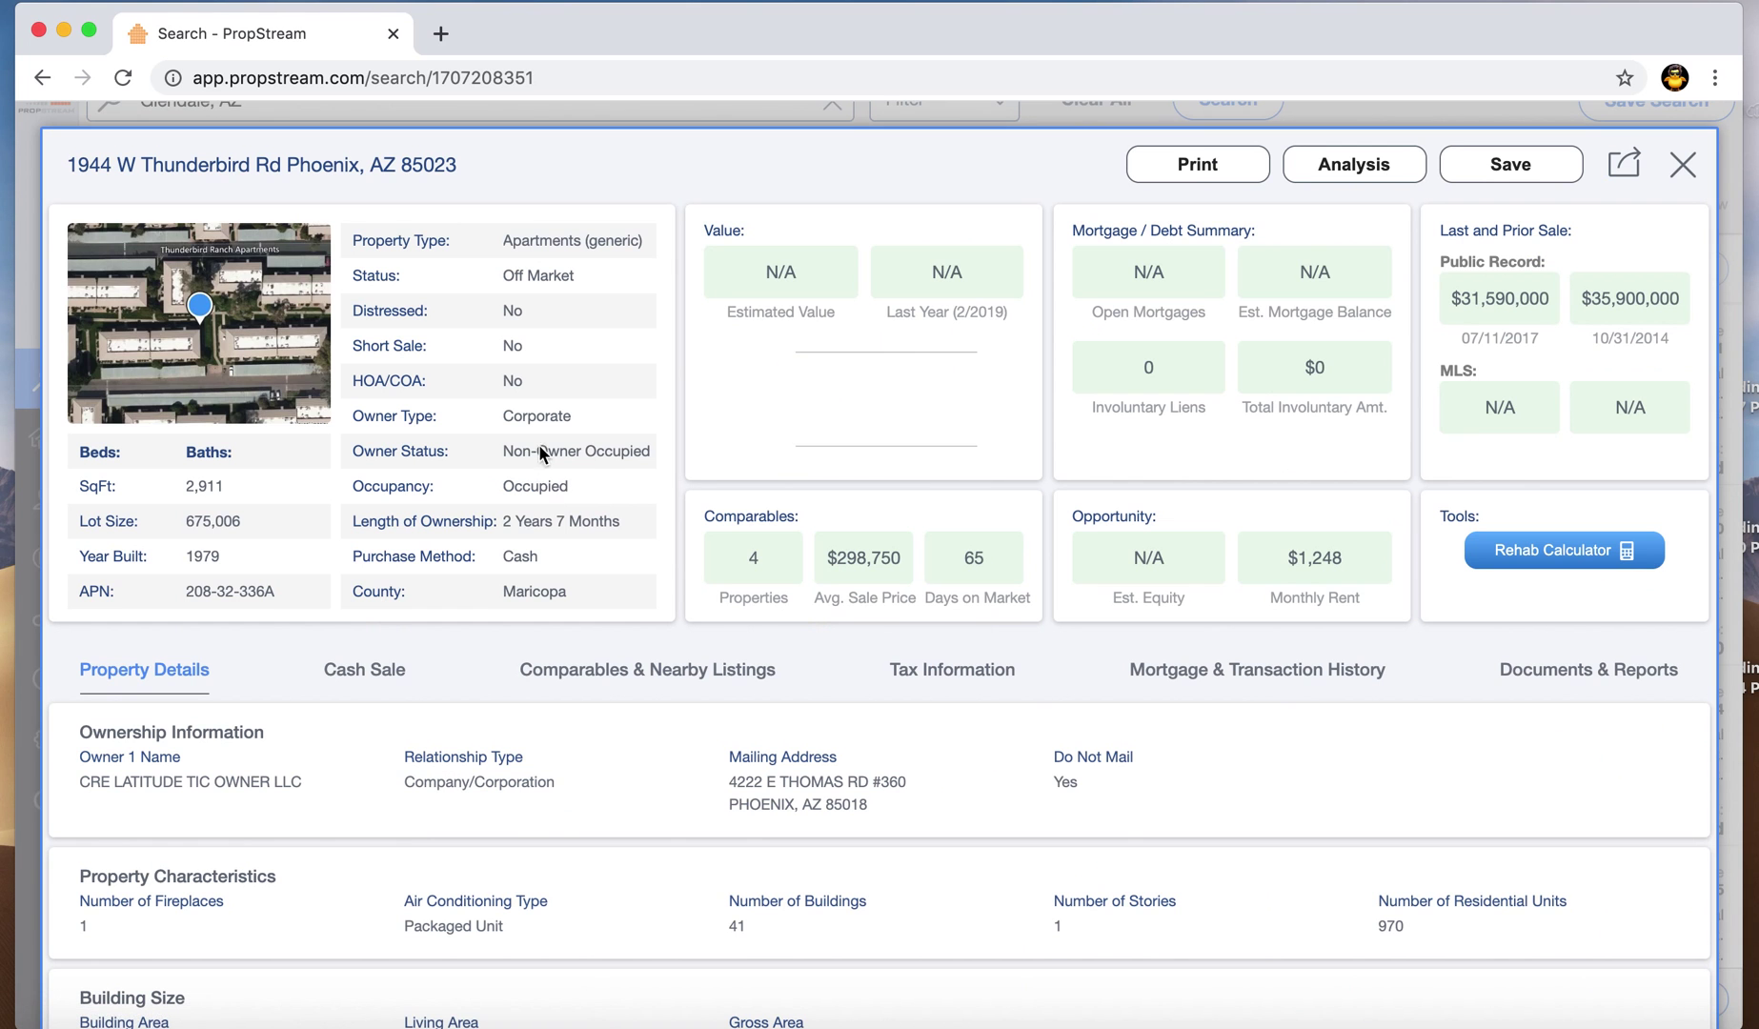
left_click(1681, 160)
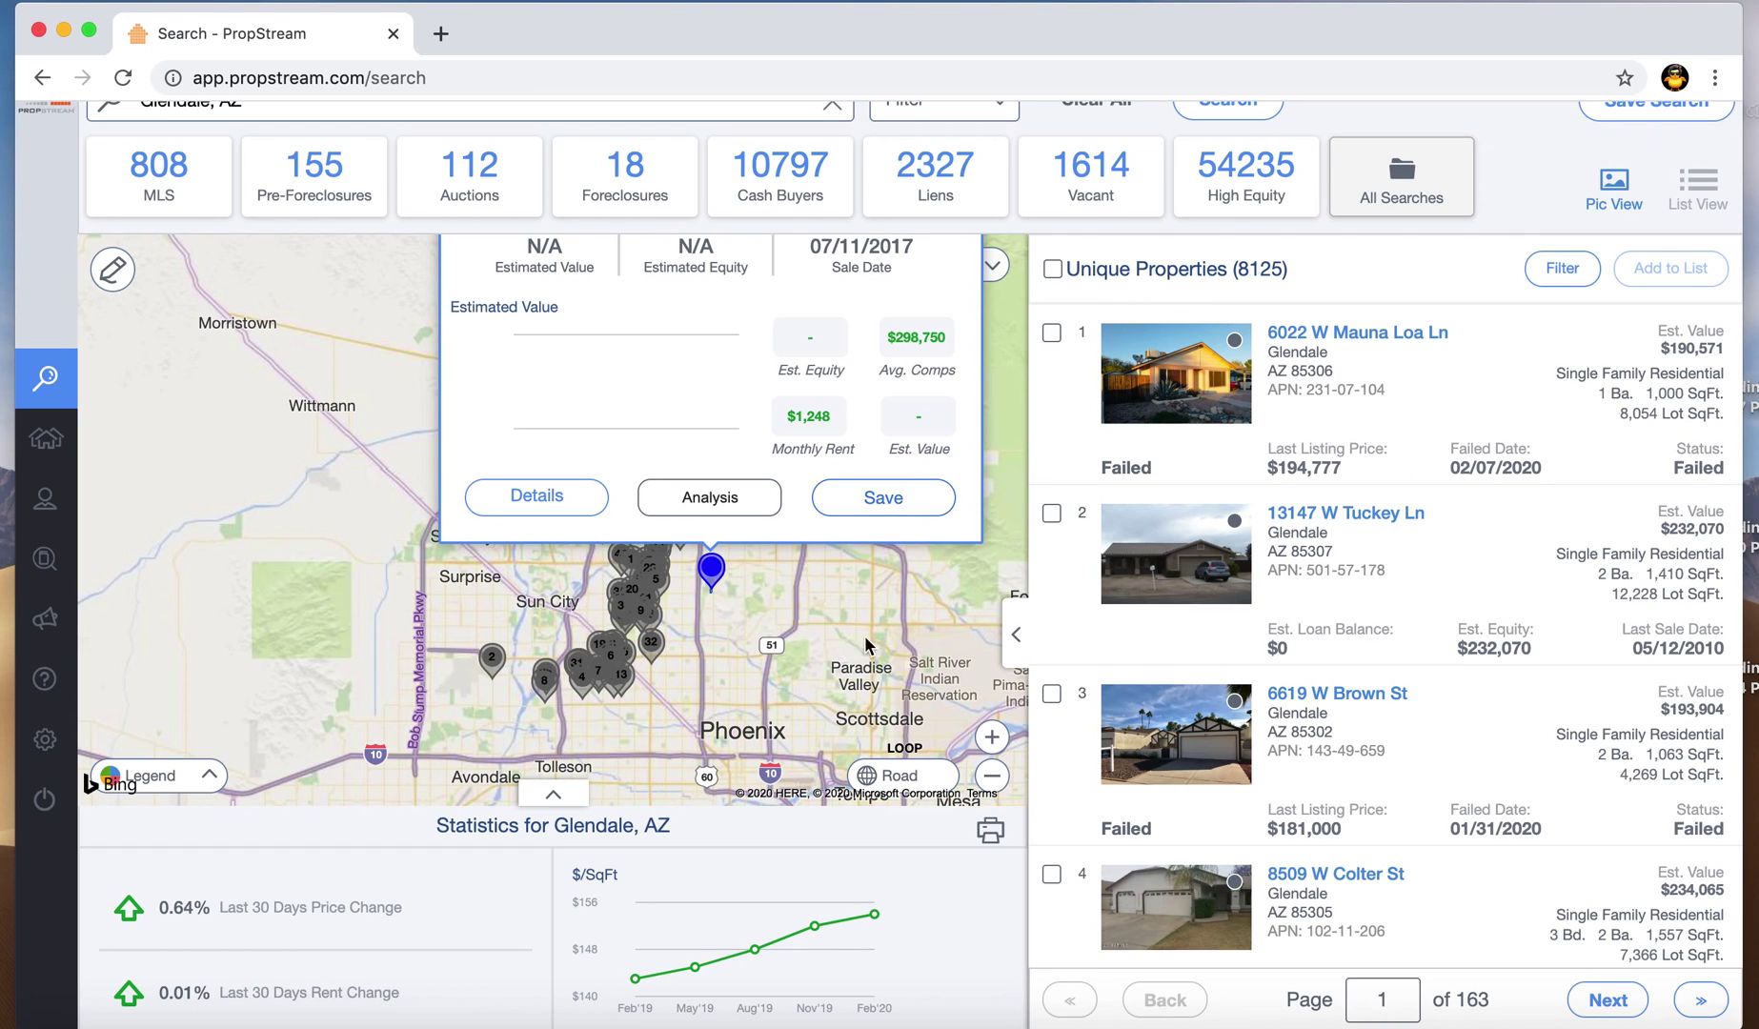
left_click(879, 511)
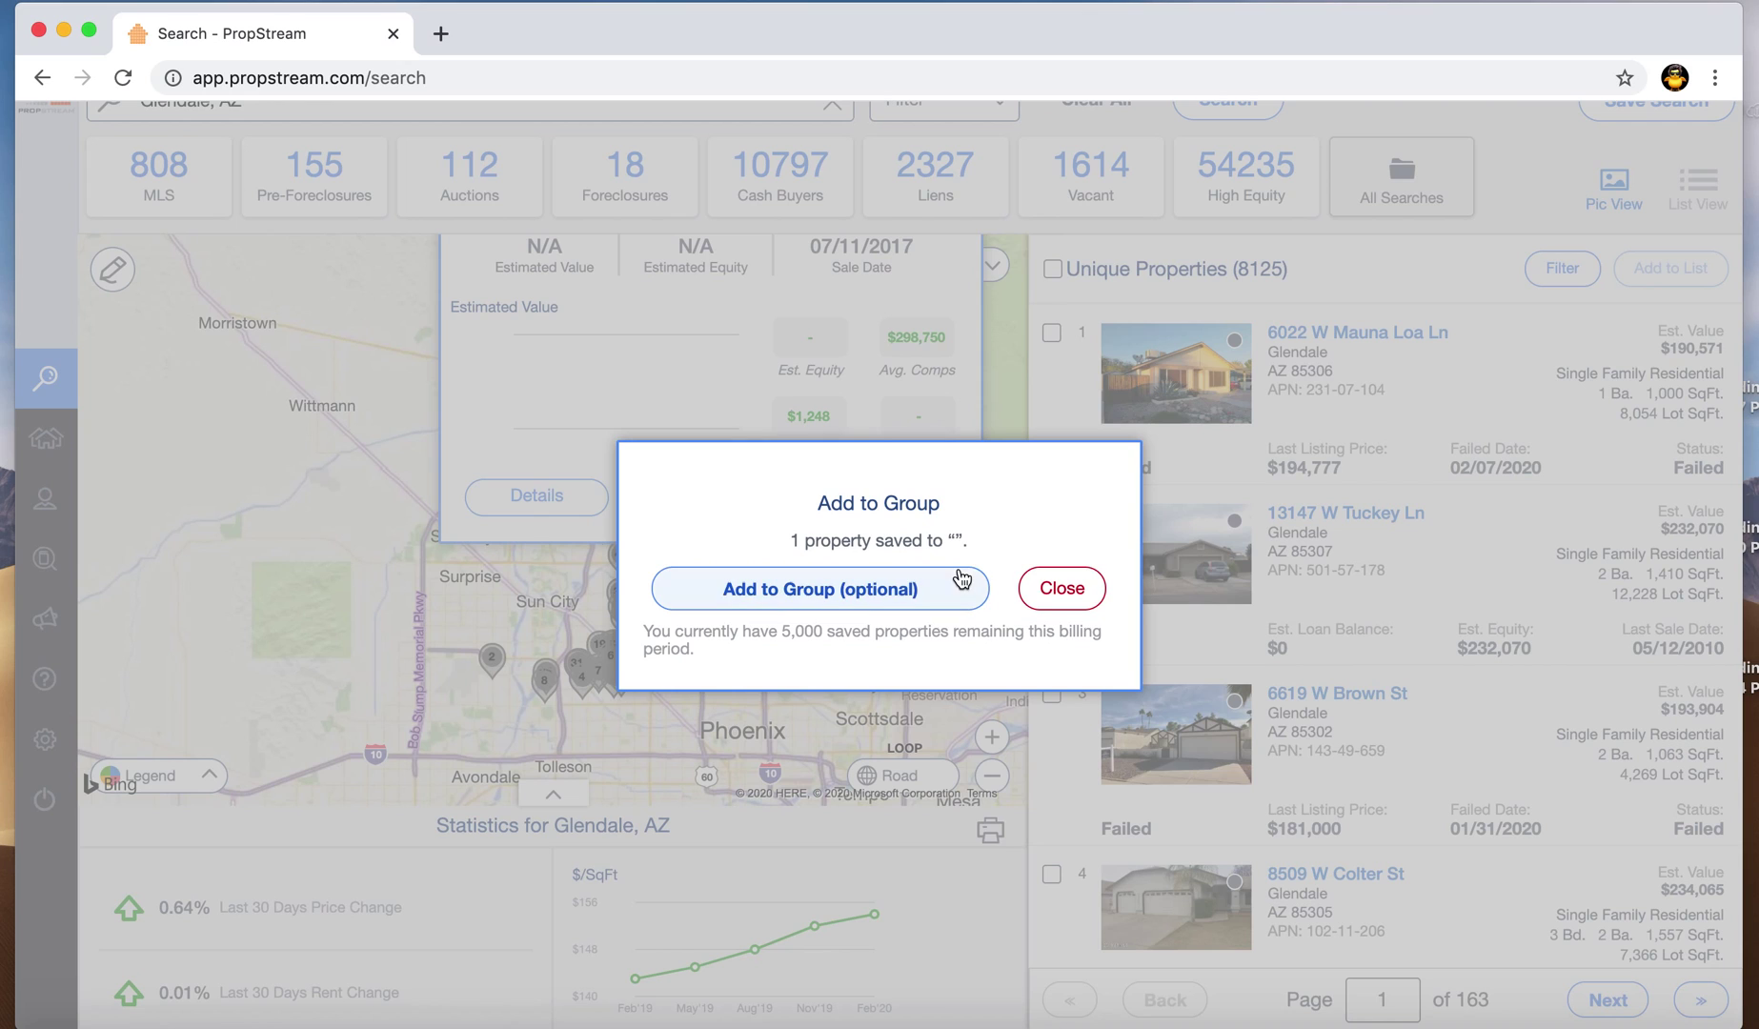
left_click(1061, 589)
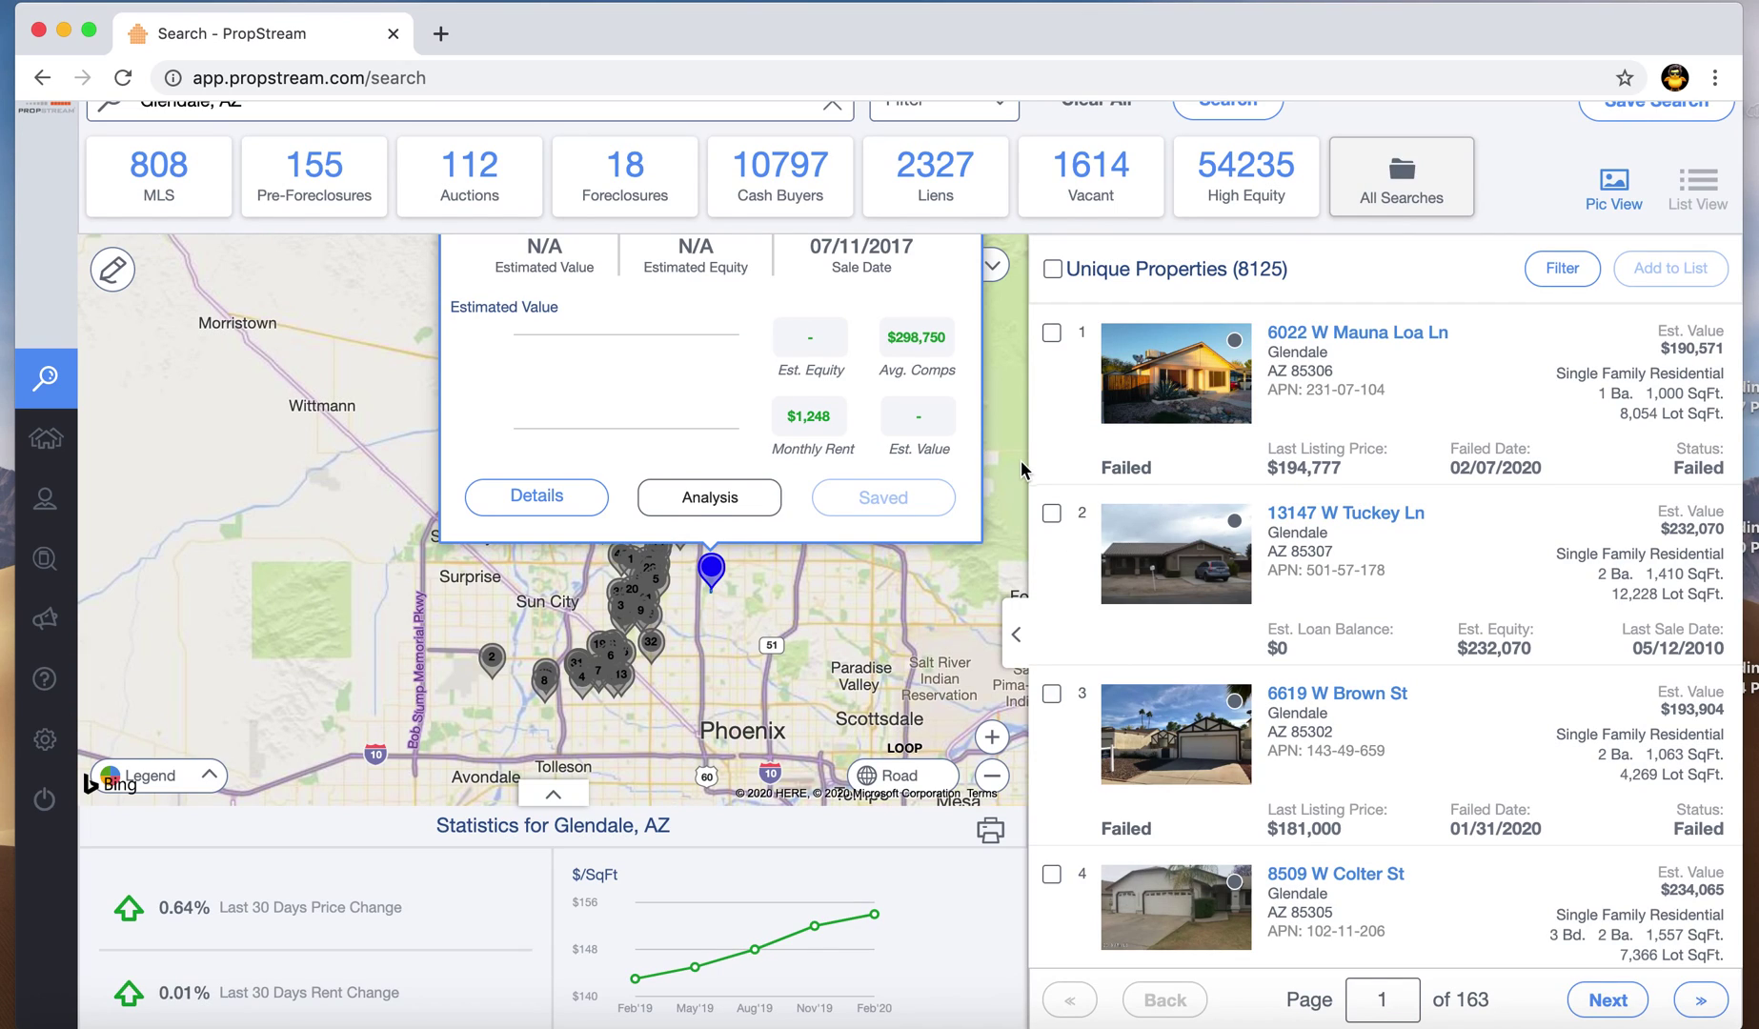
left_click(688, 599)
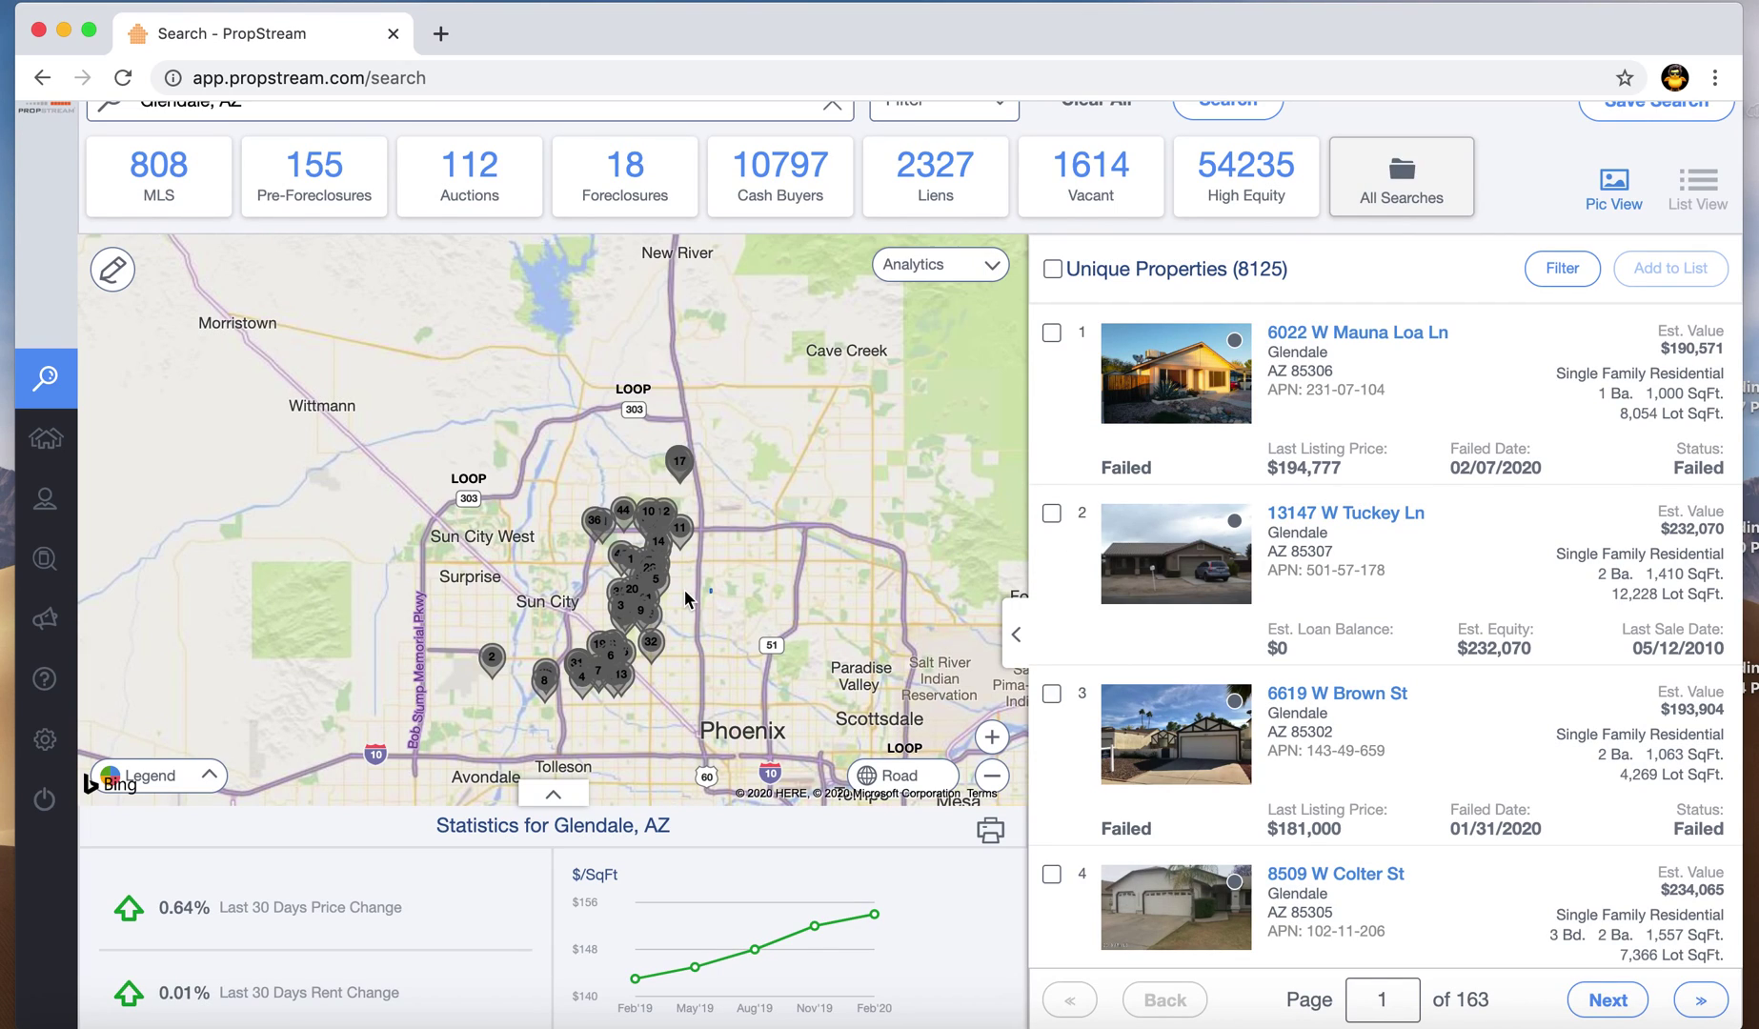
Step: Draw a four-sided search area on the map around Saddlehorn Ranch, east of Weedville, and run the search within it
double_click(992, 736)
left_click_drag(872, 674, 553, 374)
left_click(114, 276)
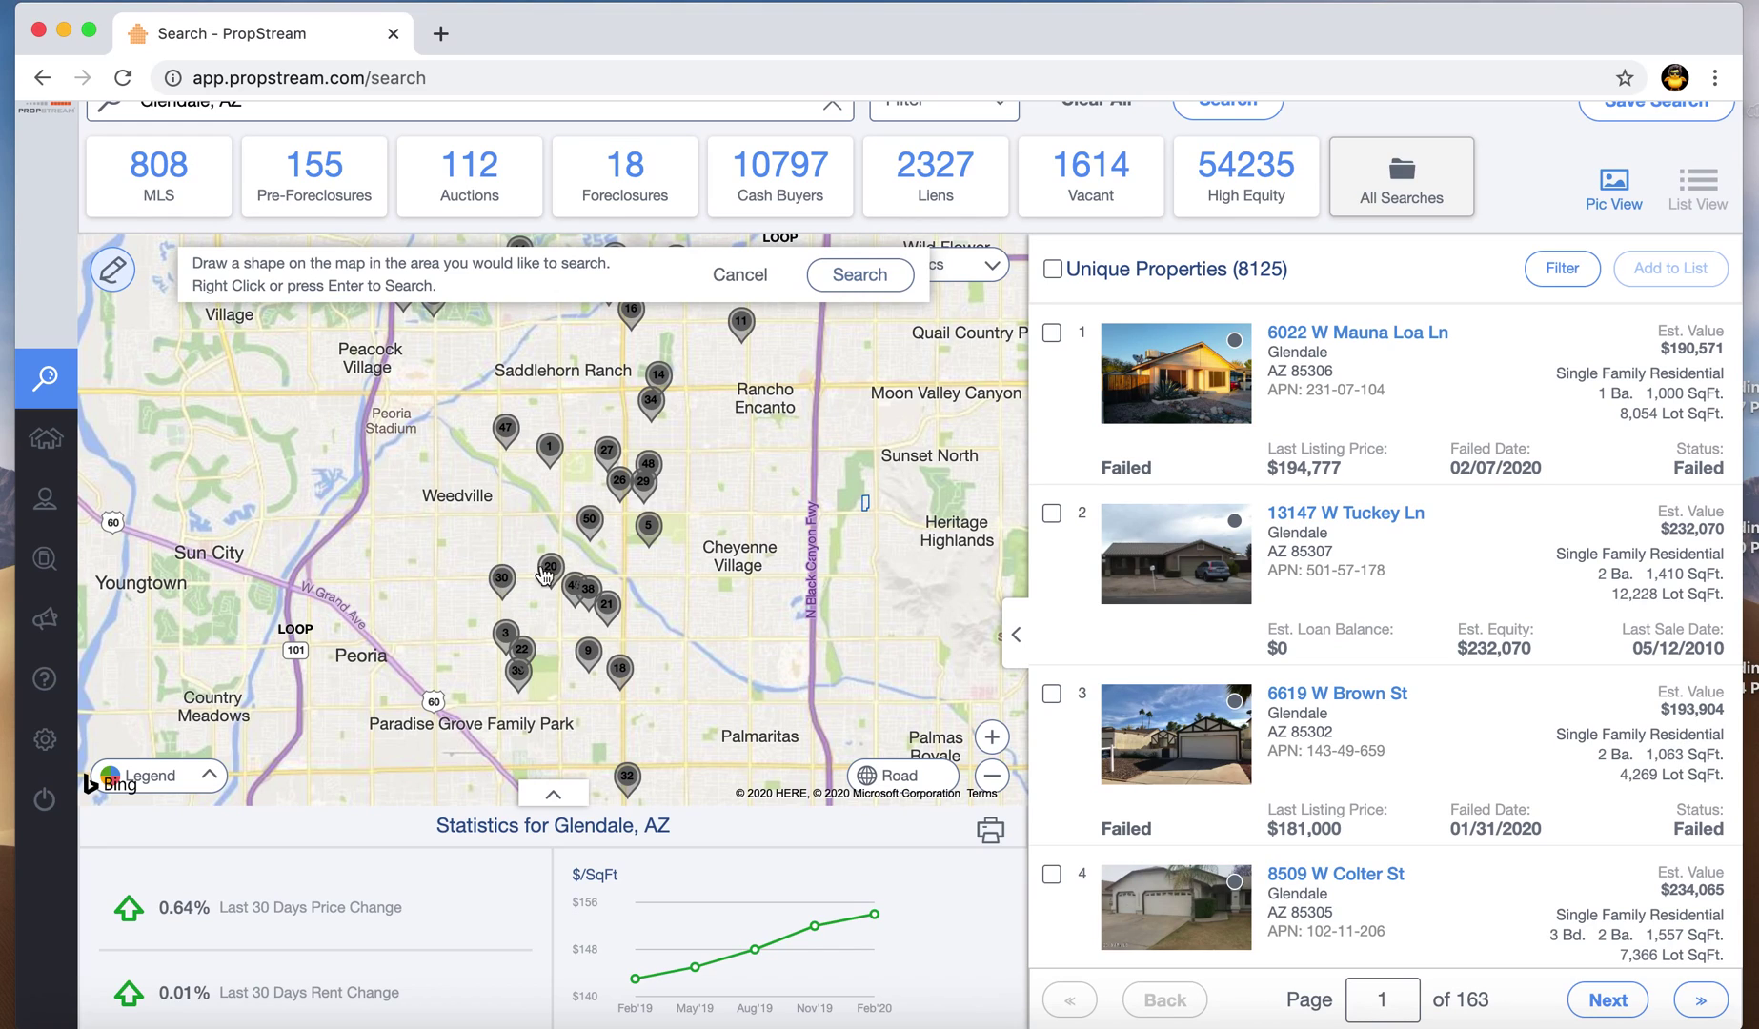
left_click(495, 554)
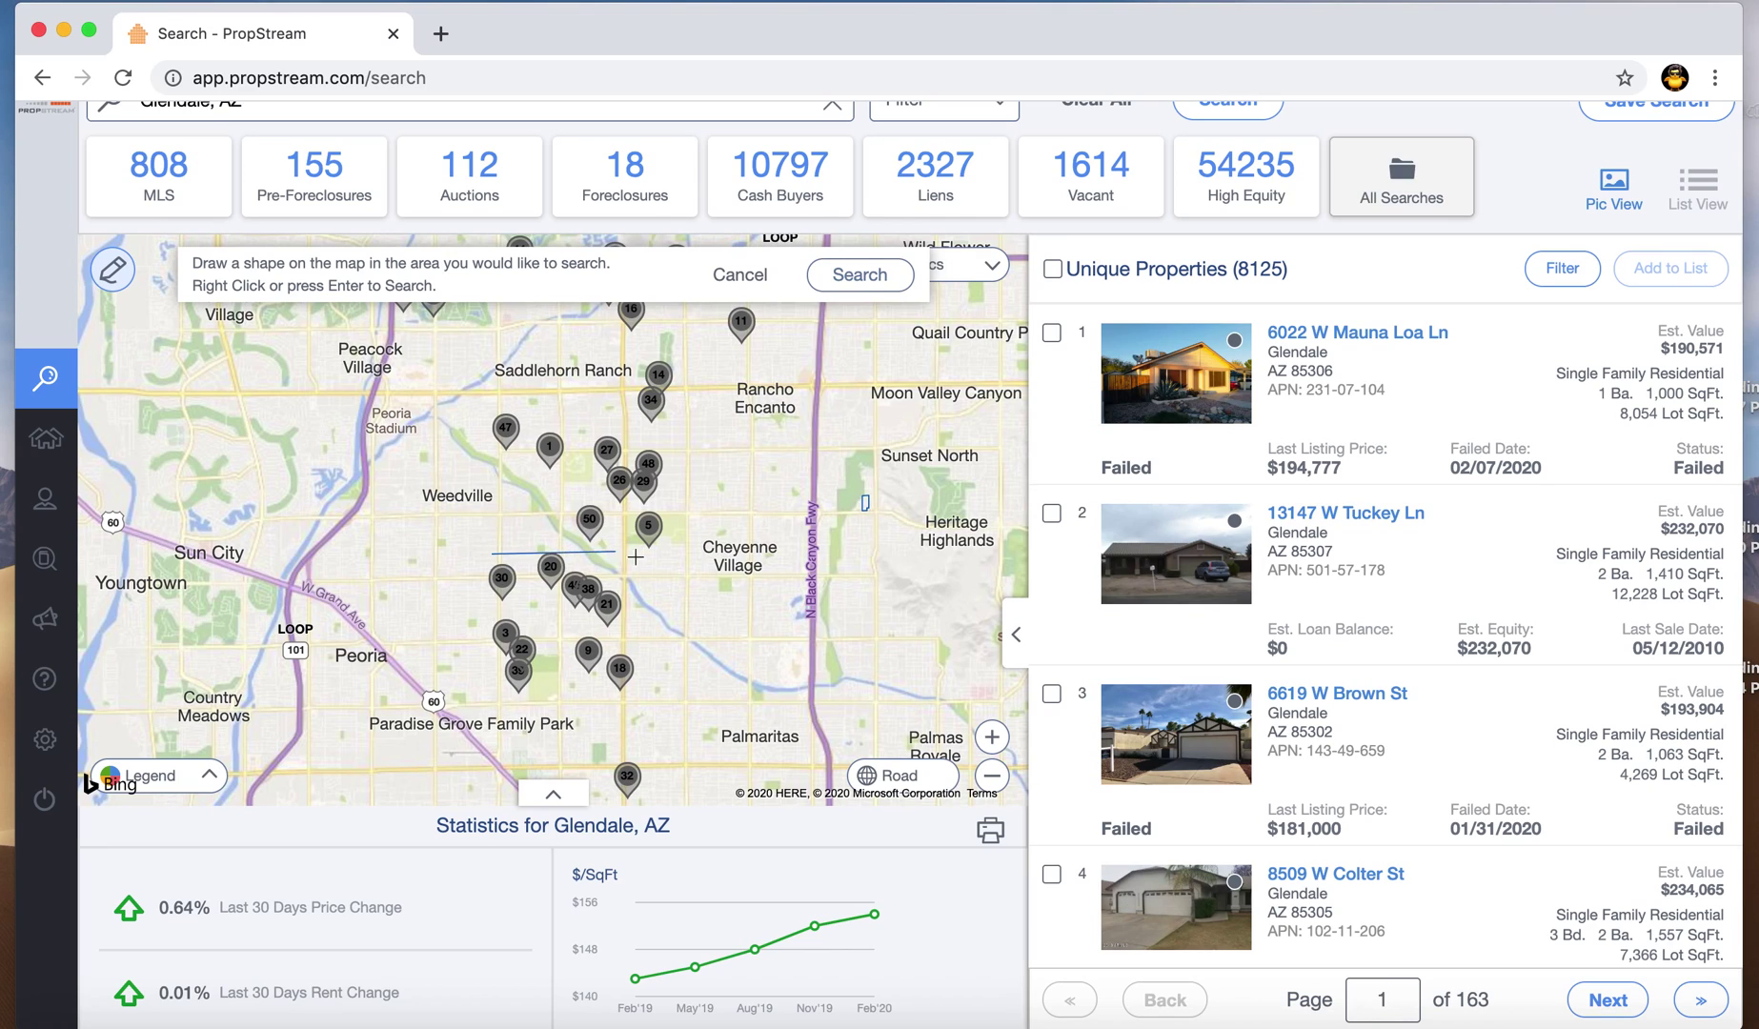
left_click(682, 557)
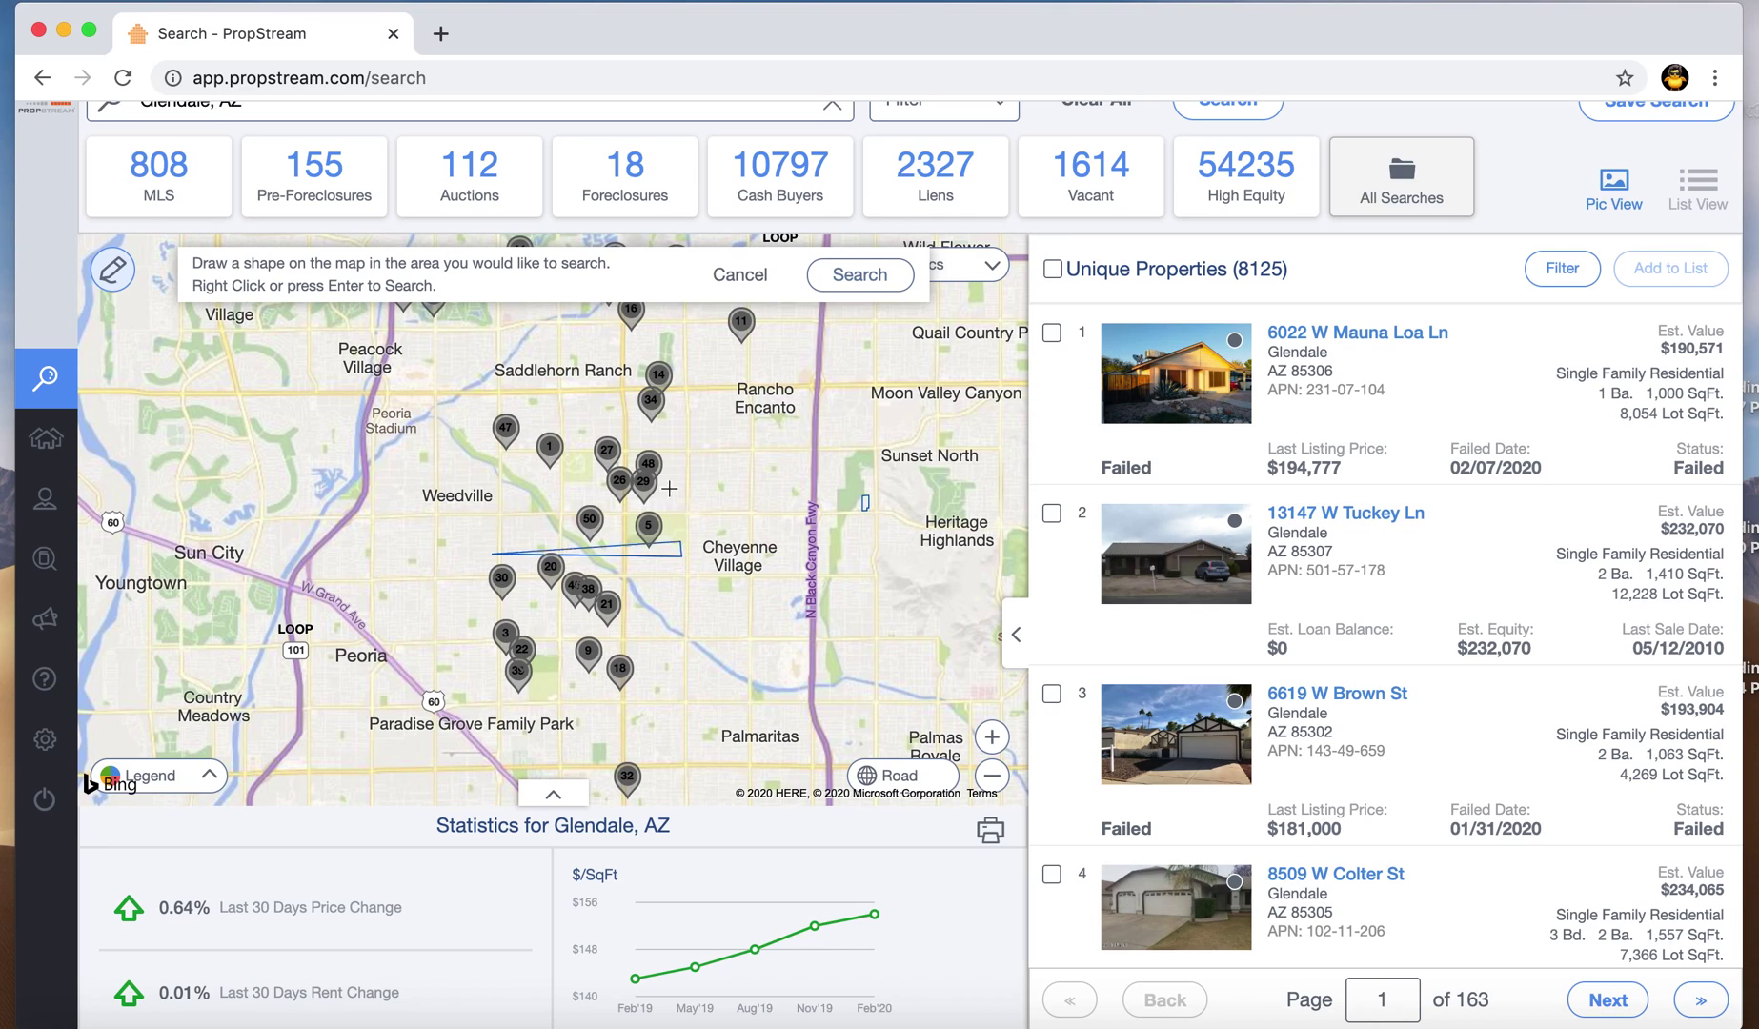
left_click(679, 348)
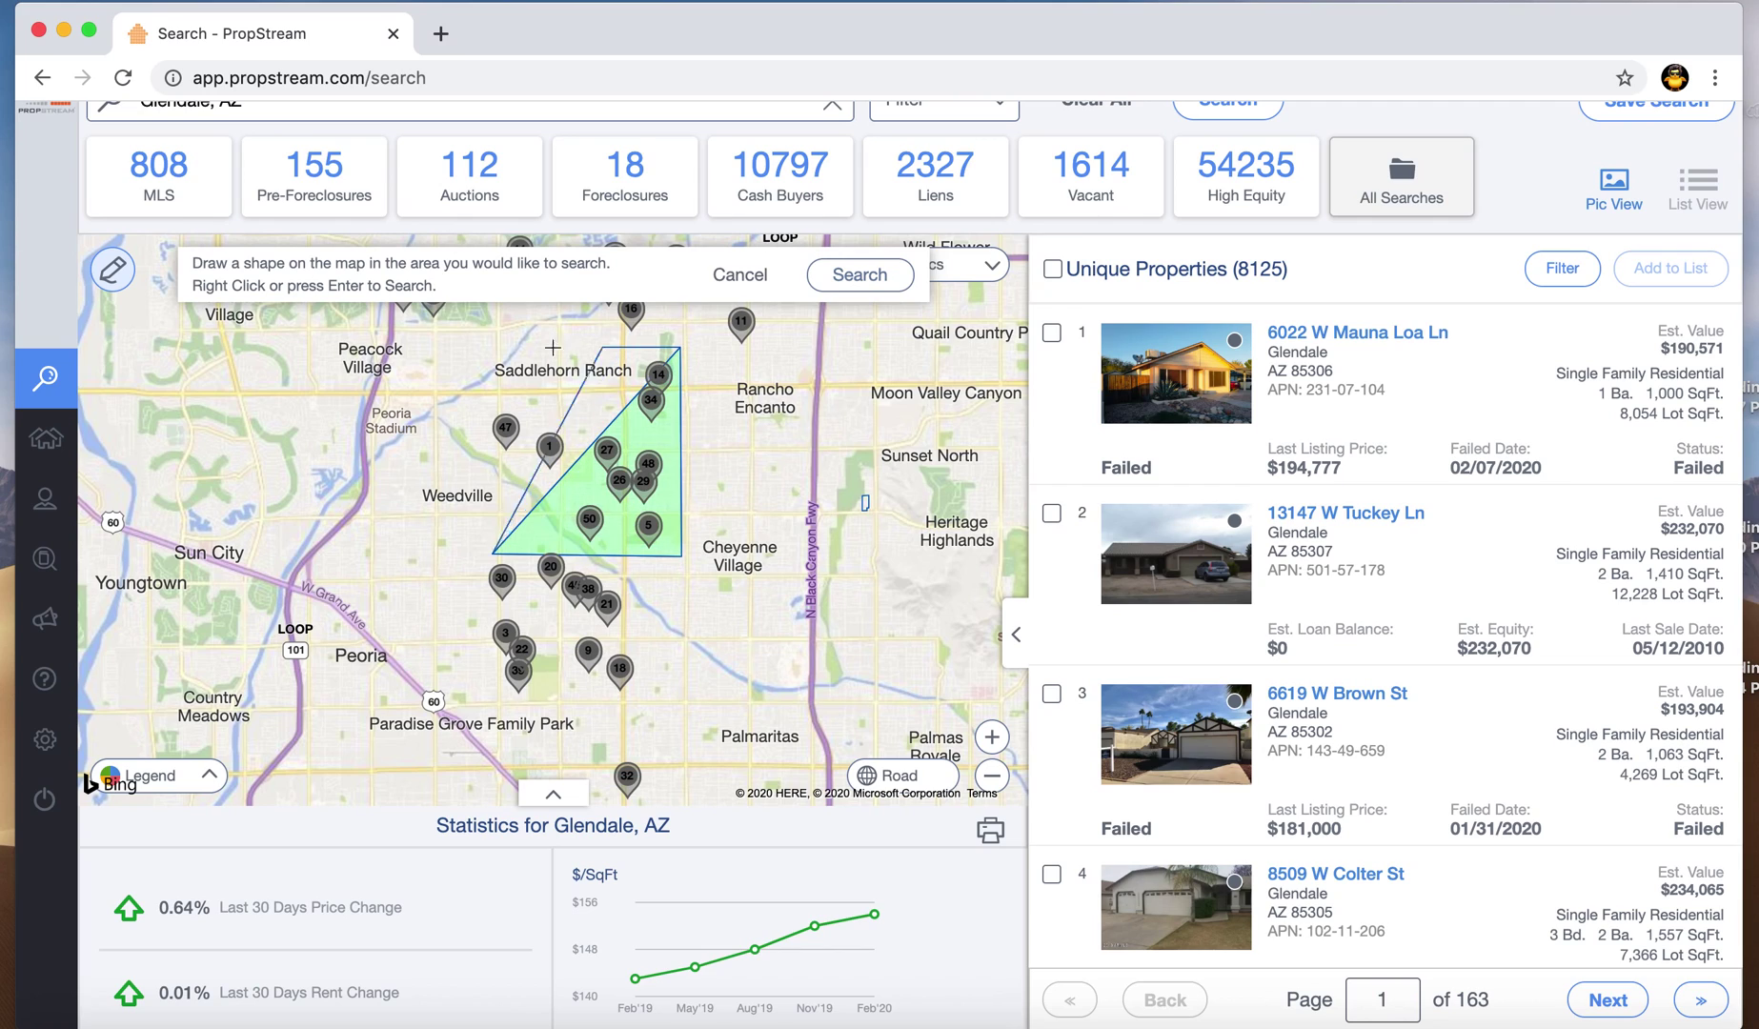
left_click(486, 349)
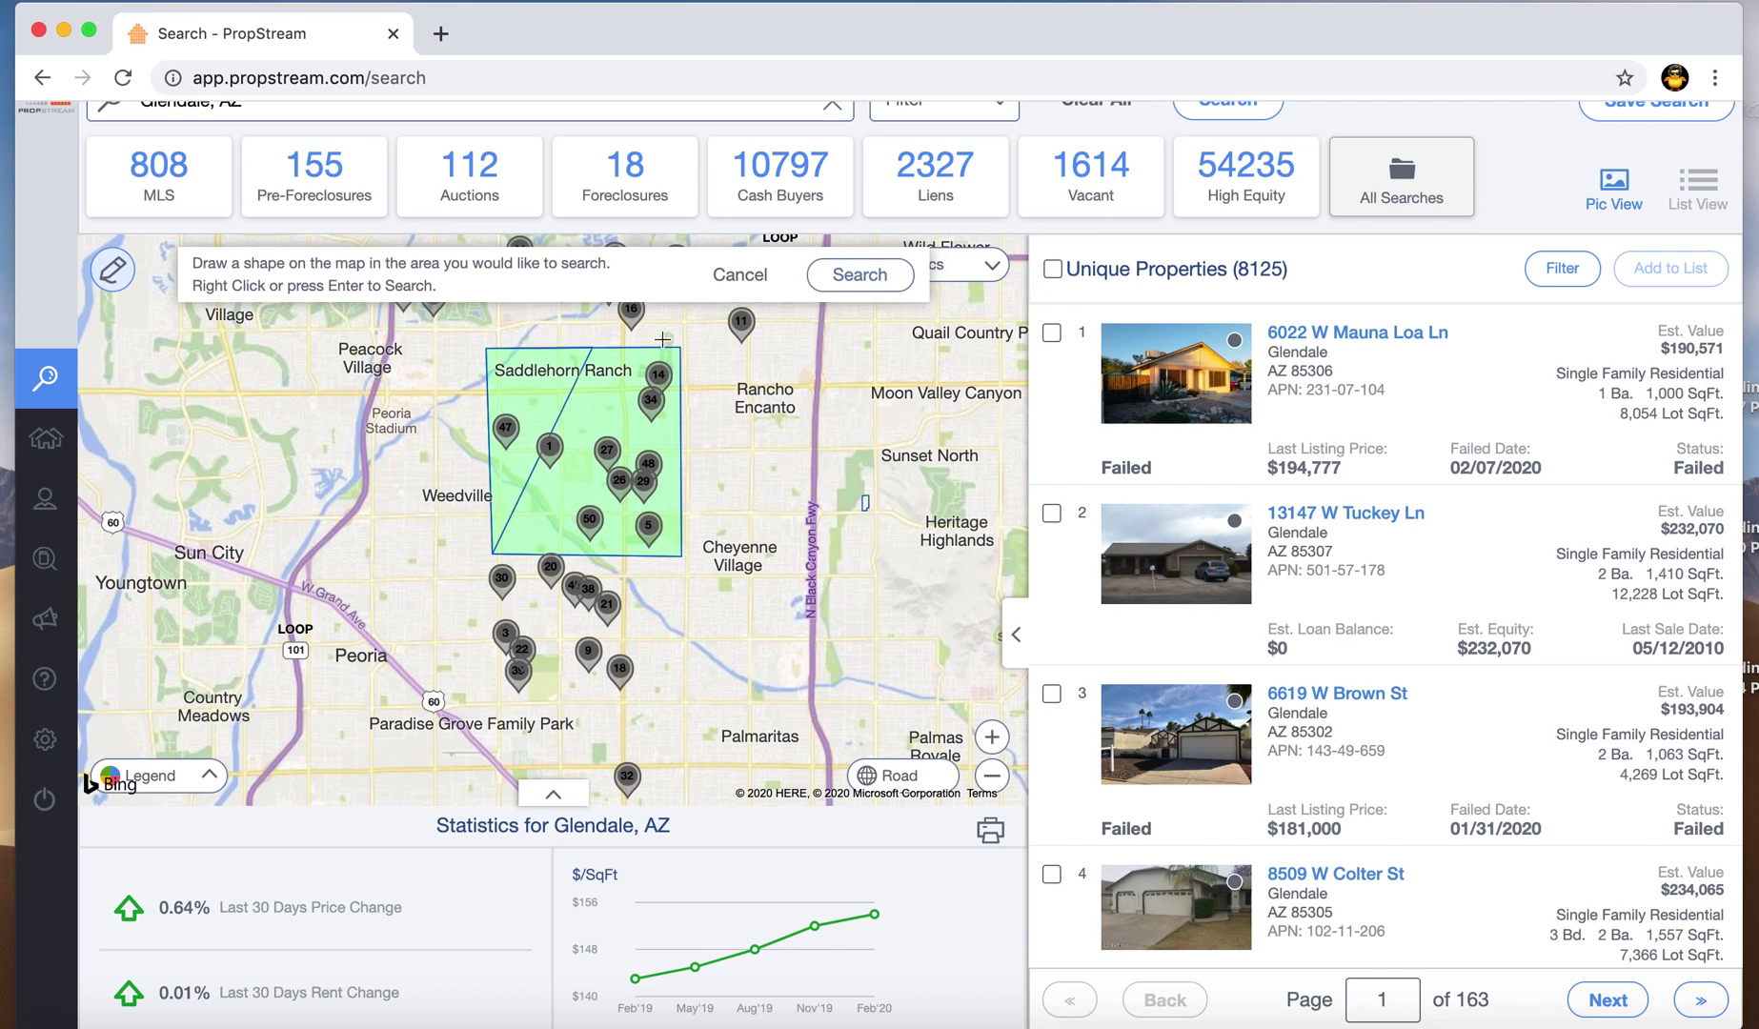
left_click(855, 279)
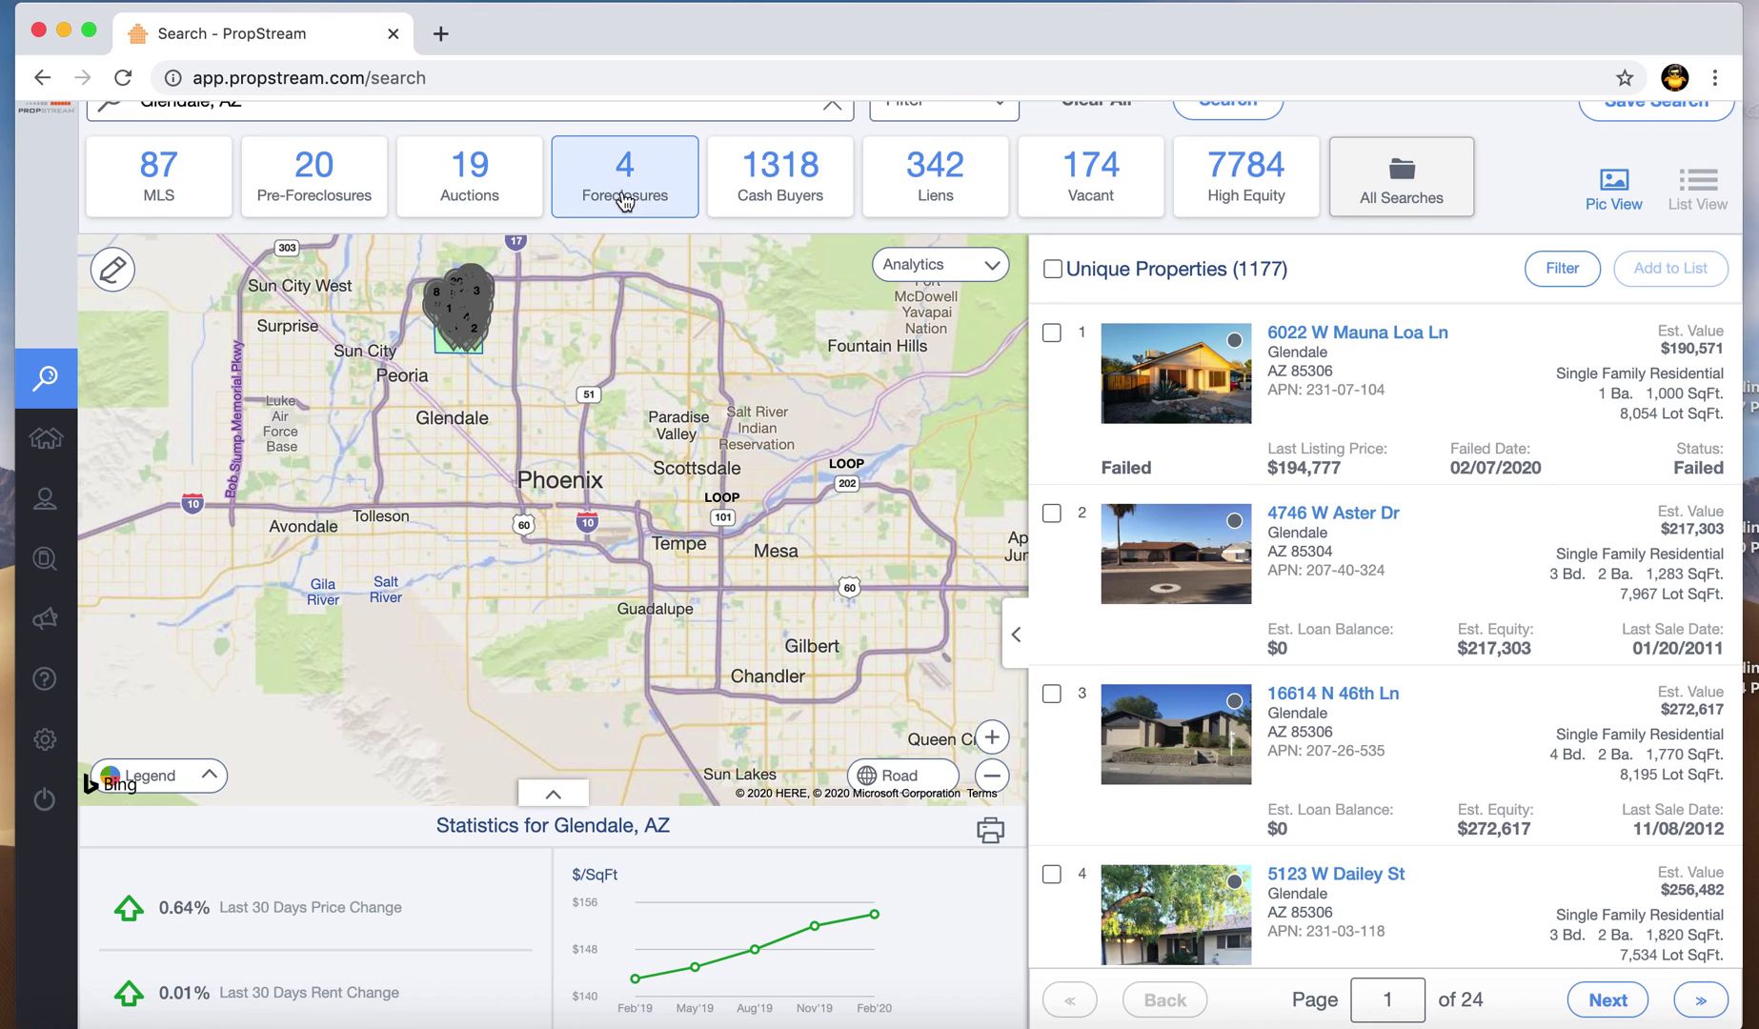
Step: Examine the valuation and mortgage criteria of the shape search in the filter options
scroll(1191, 276, "up", 1)
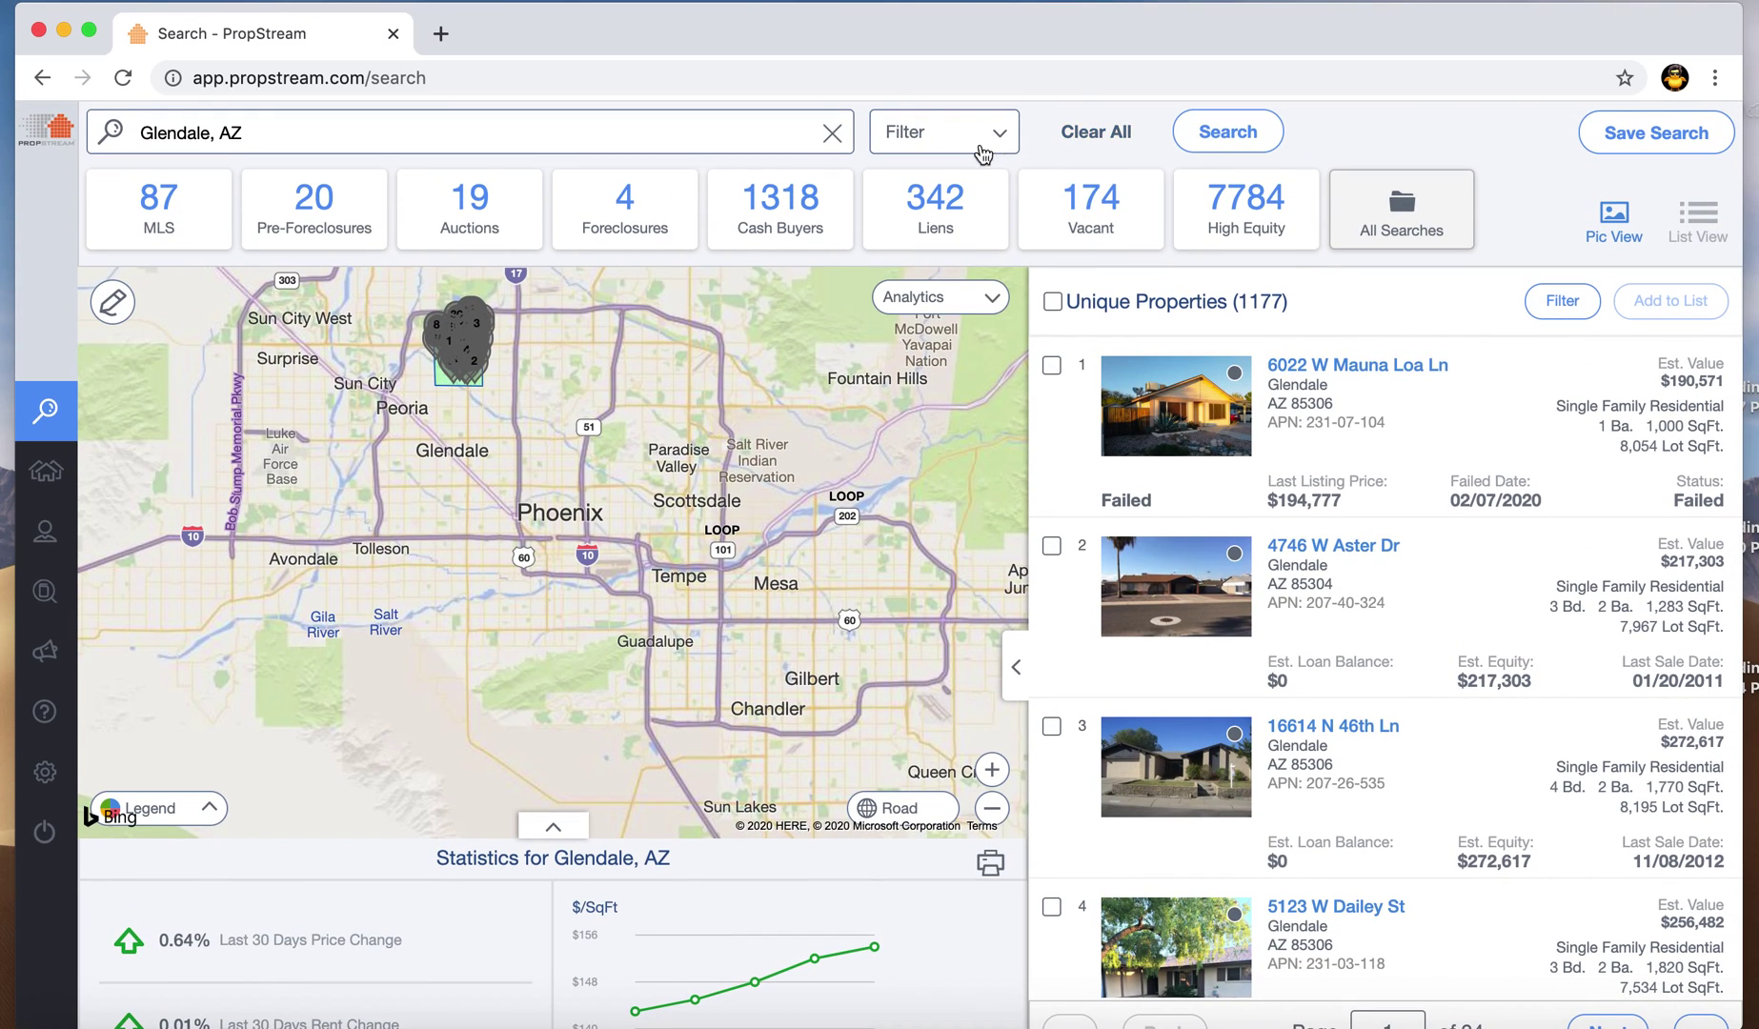
left_click(931, 130)
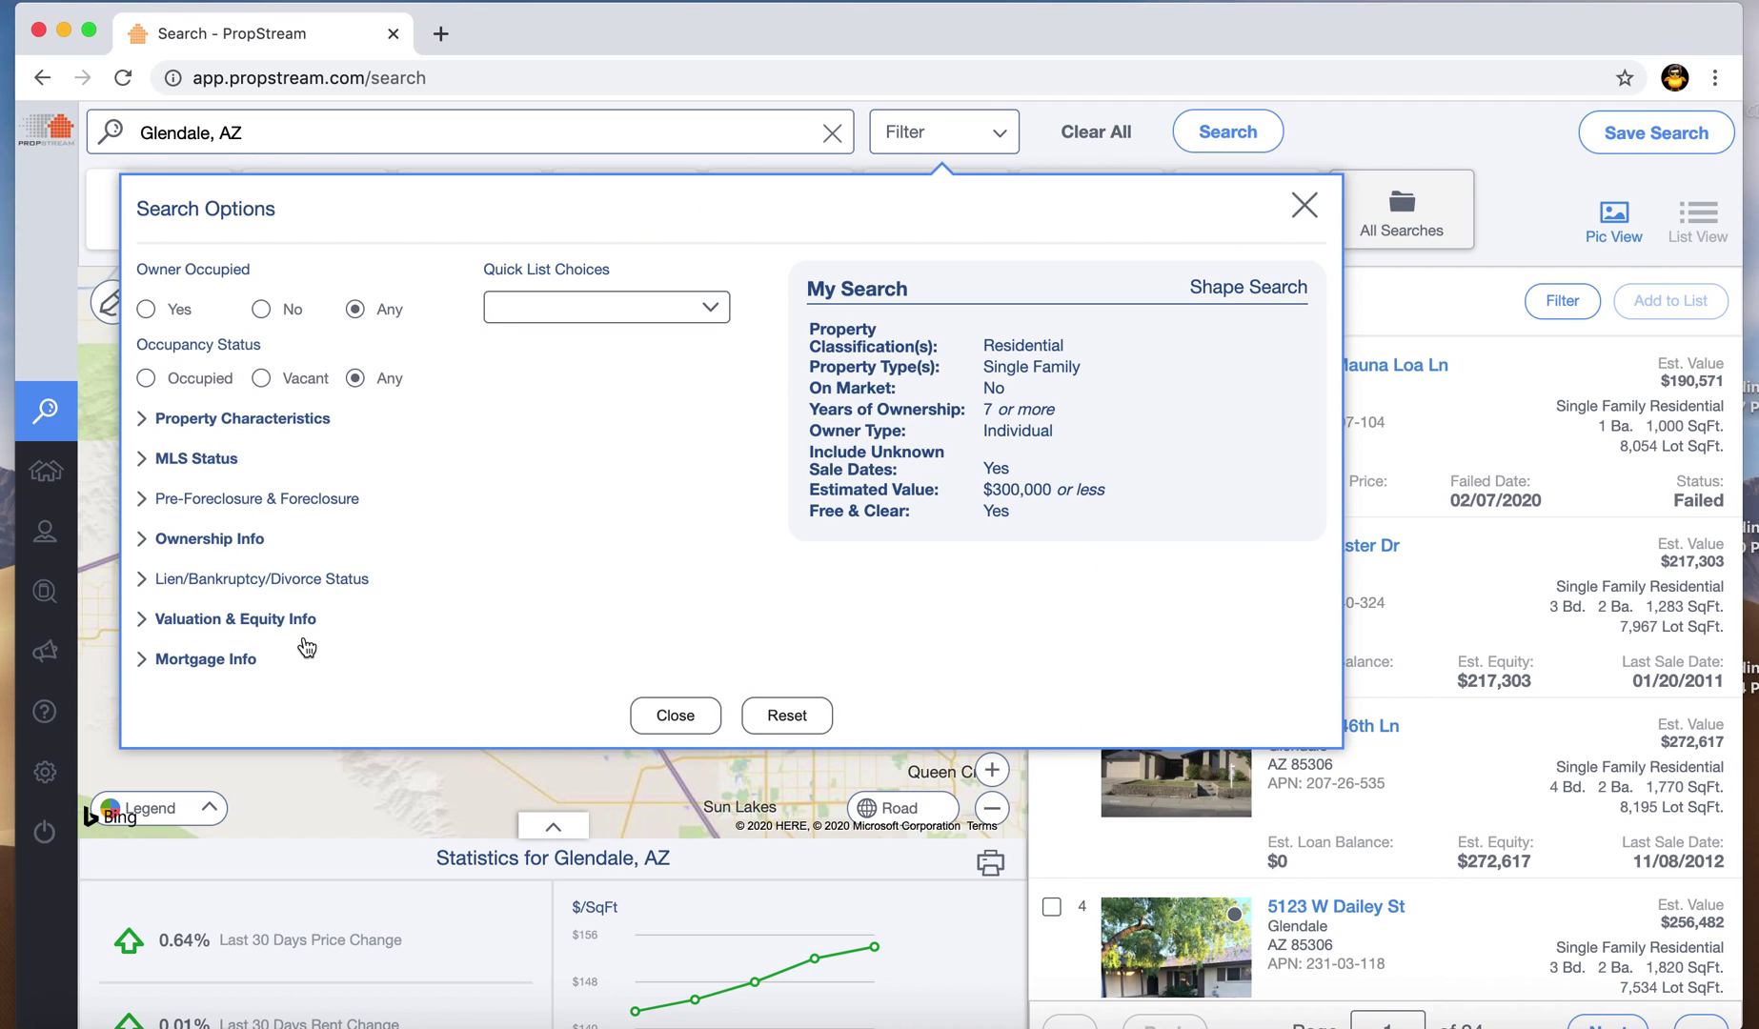
left_click(260, 619)
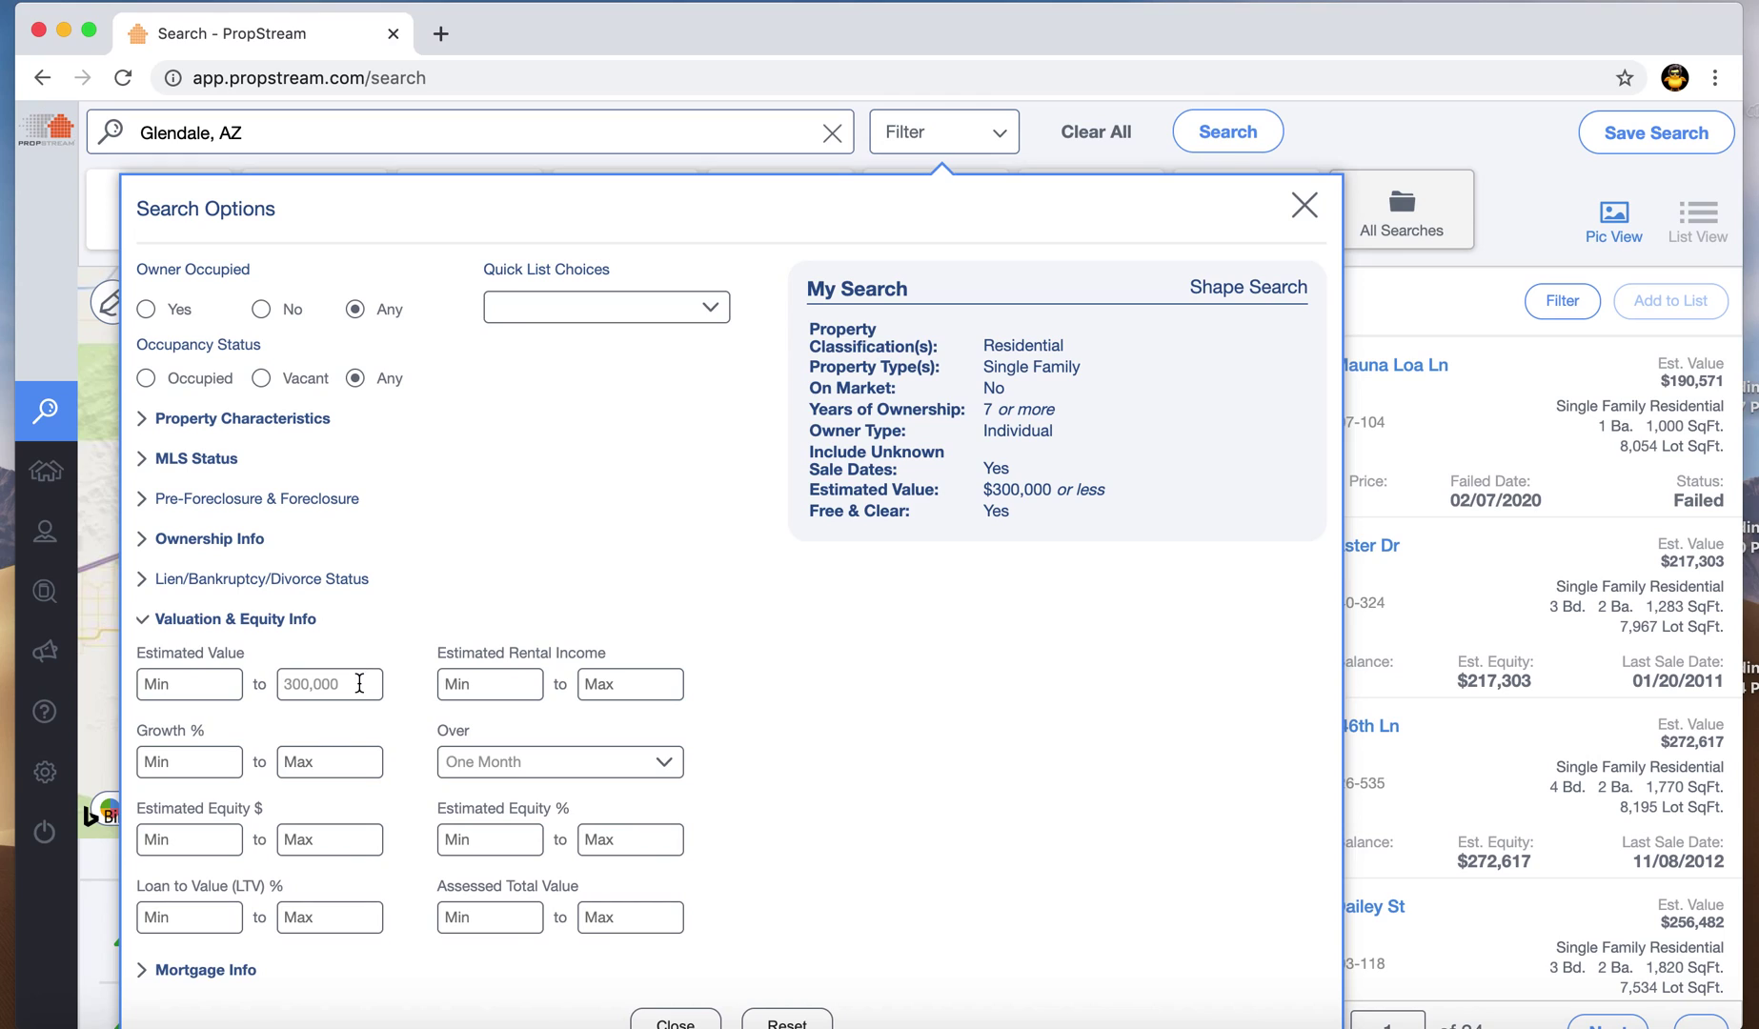
left_click(221, 972)
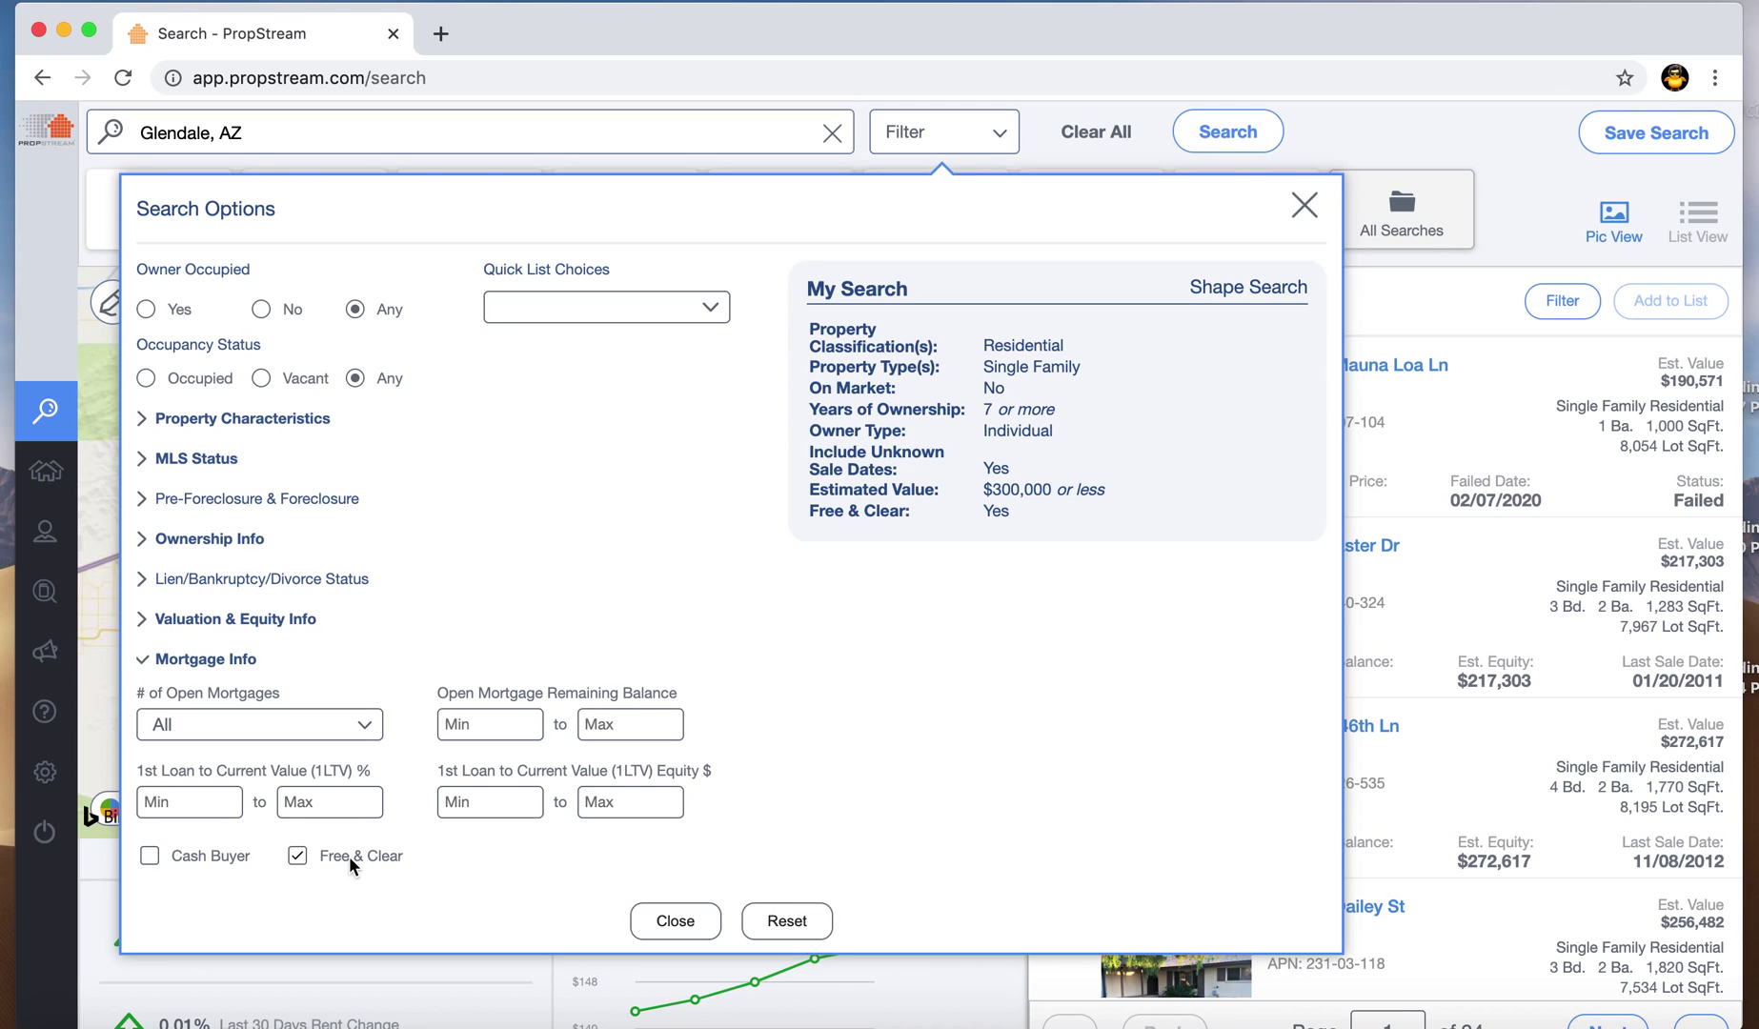
left_click(236, 670)
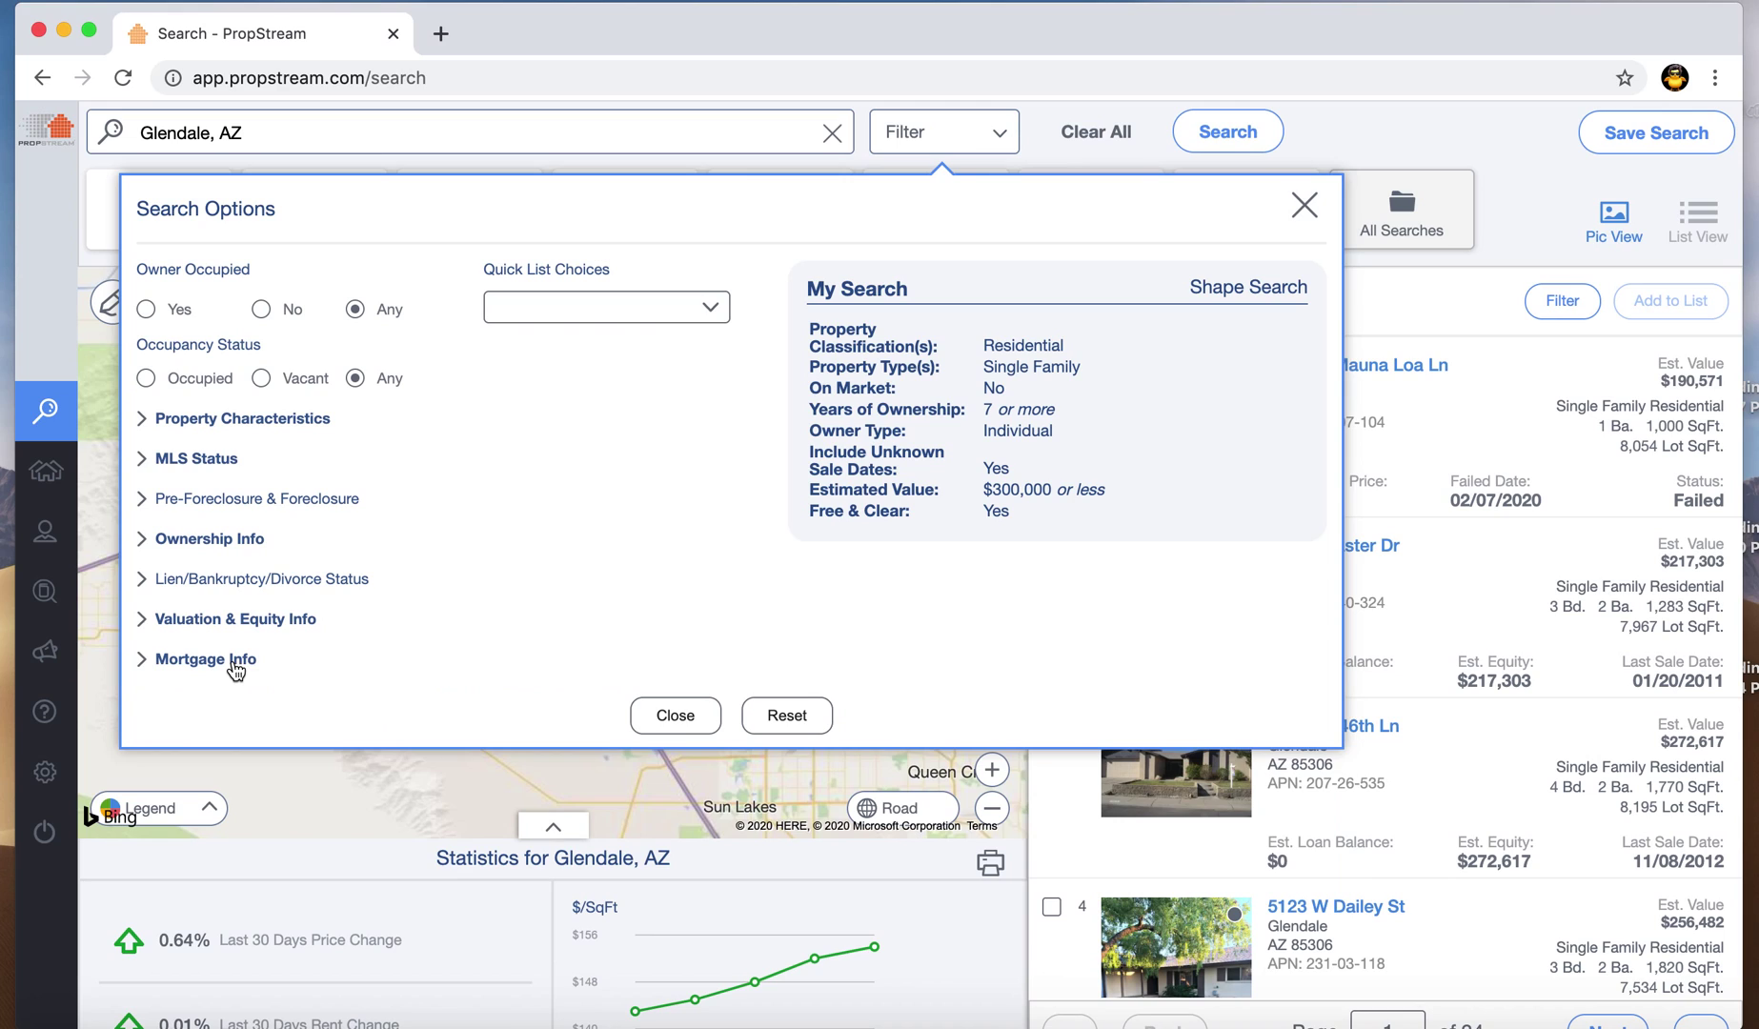
left_click(1304, 205)
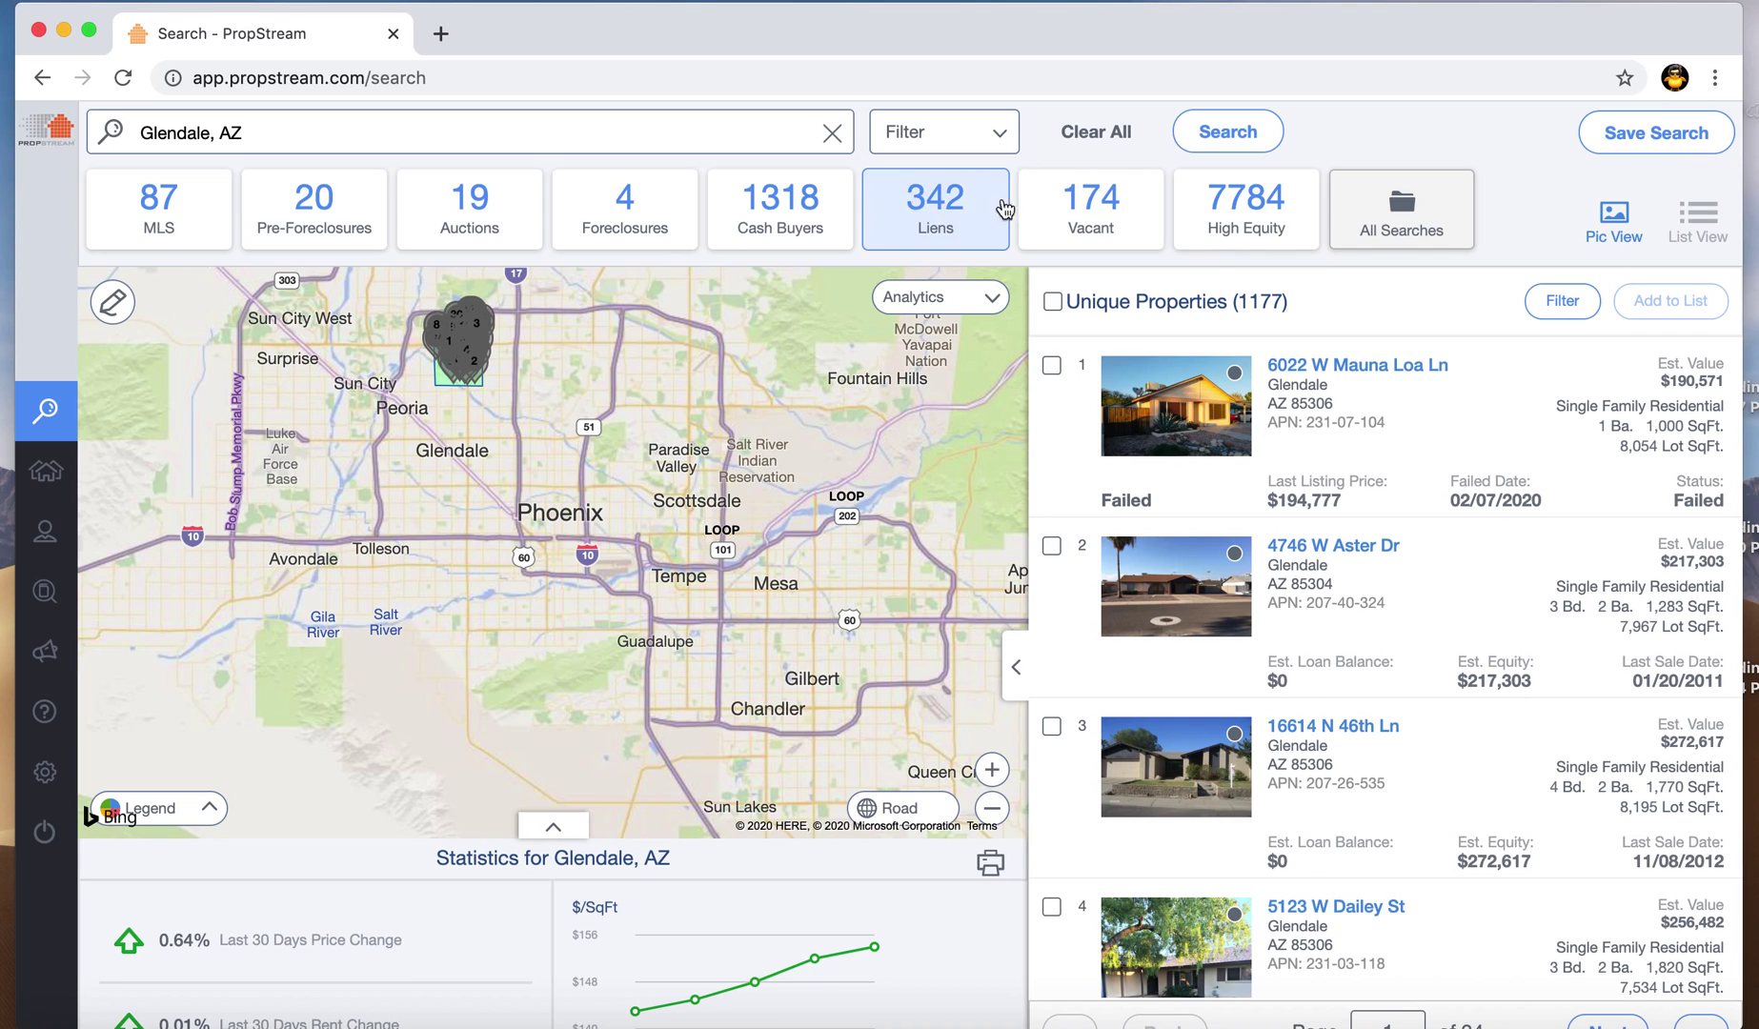
Step: Set the maximum estimated value to 250,000 in the valuation filters and close the search options
left_click(962, 152)
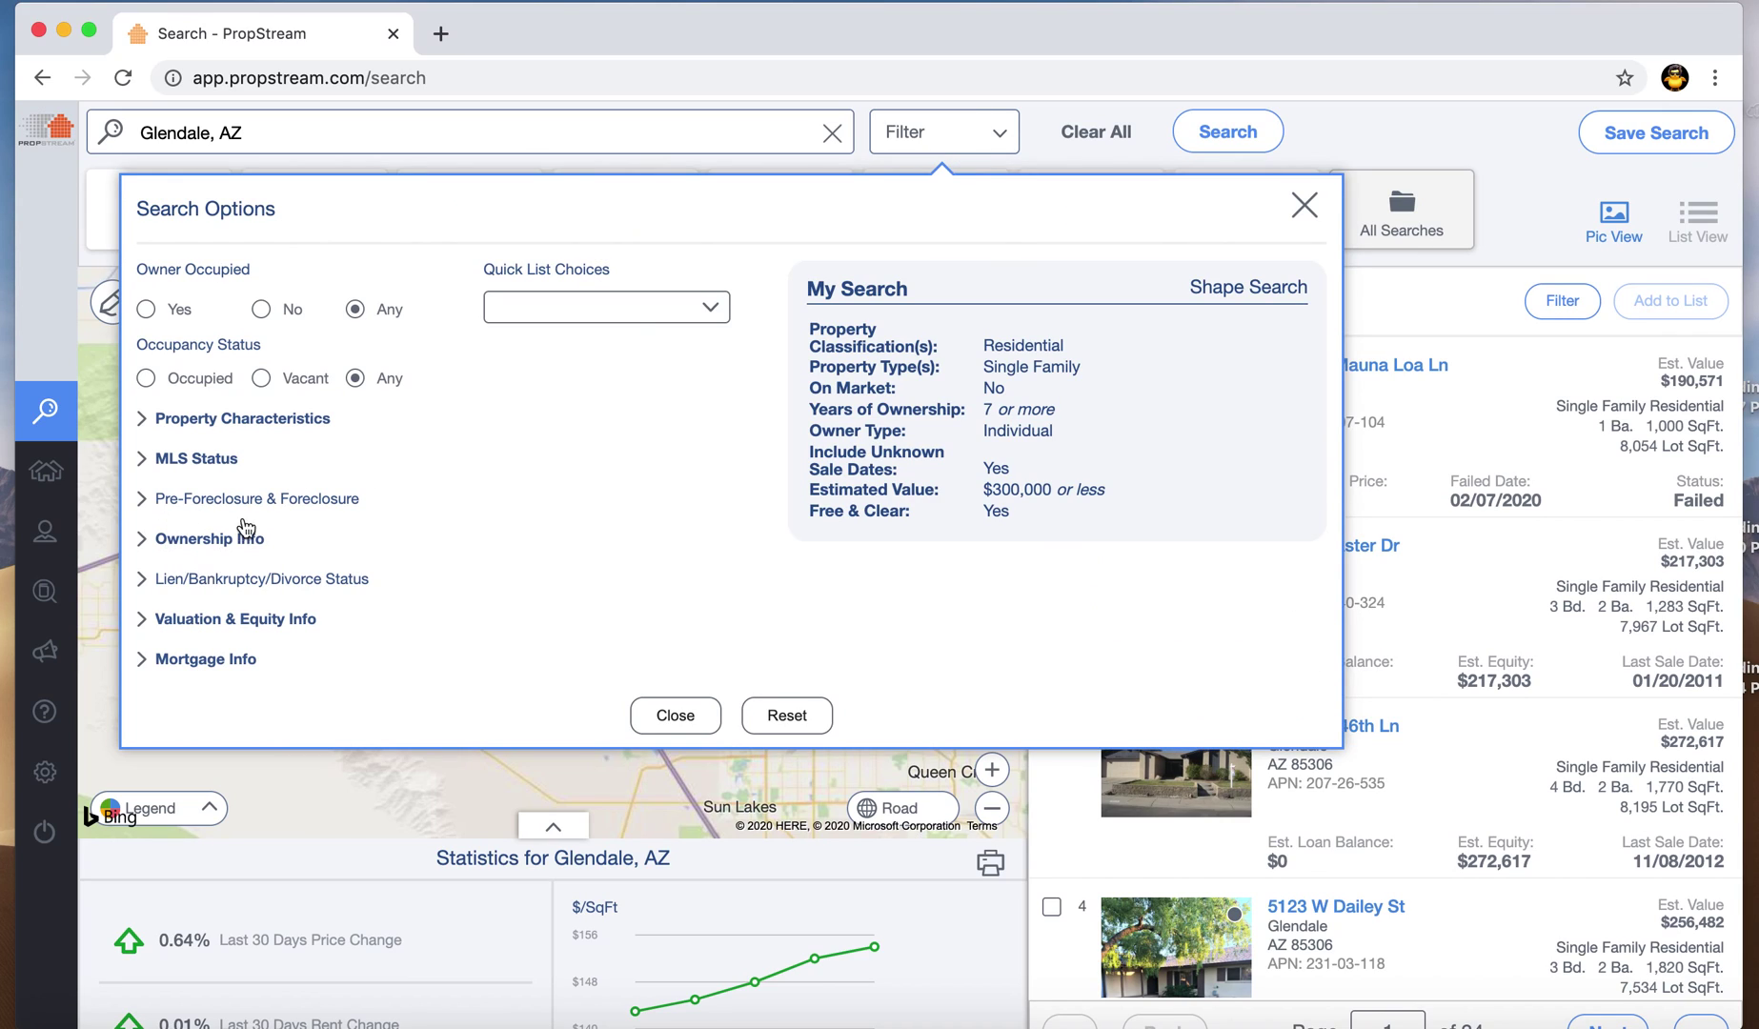
left_click(237, 621)
left_click(349, 681)
double_click(349, 681)
type("2")
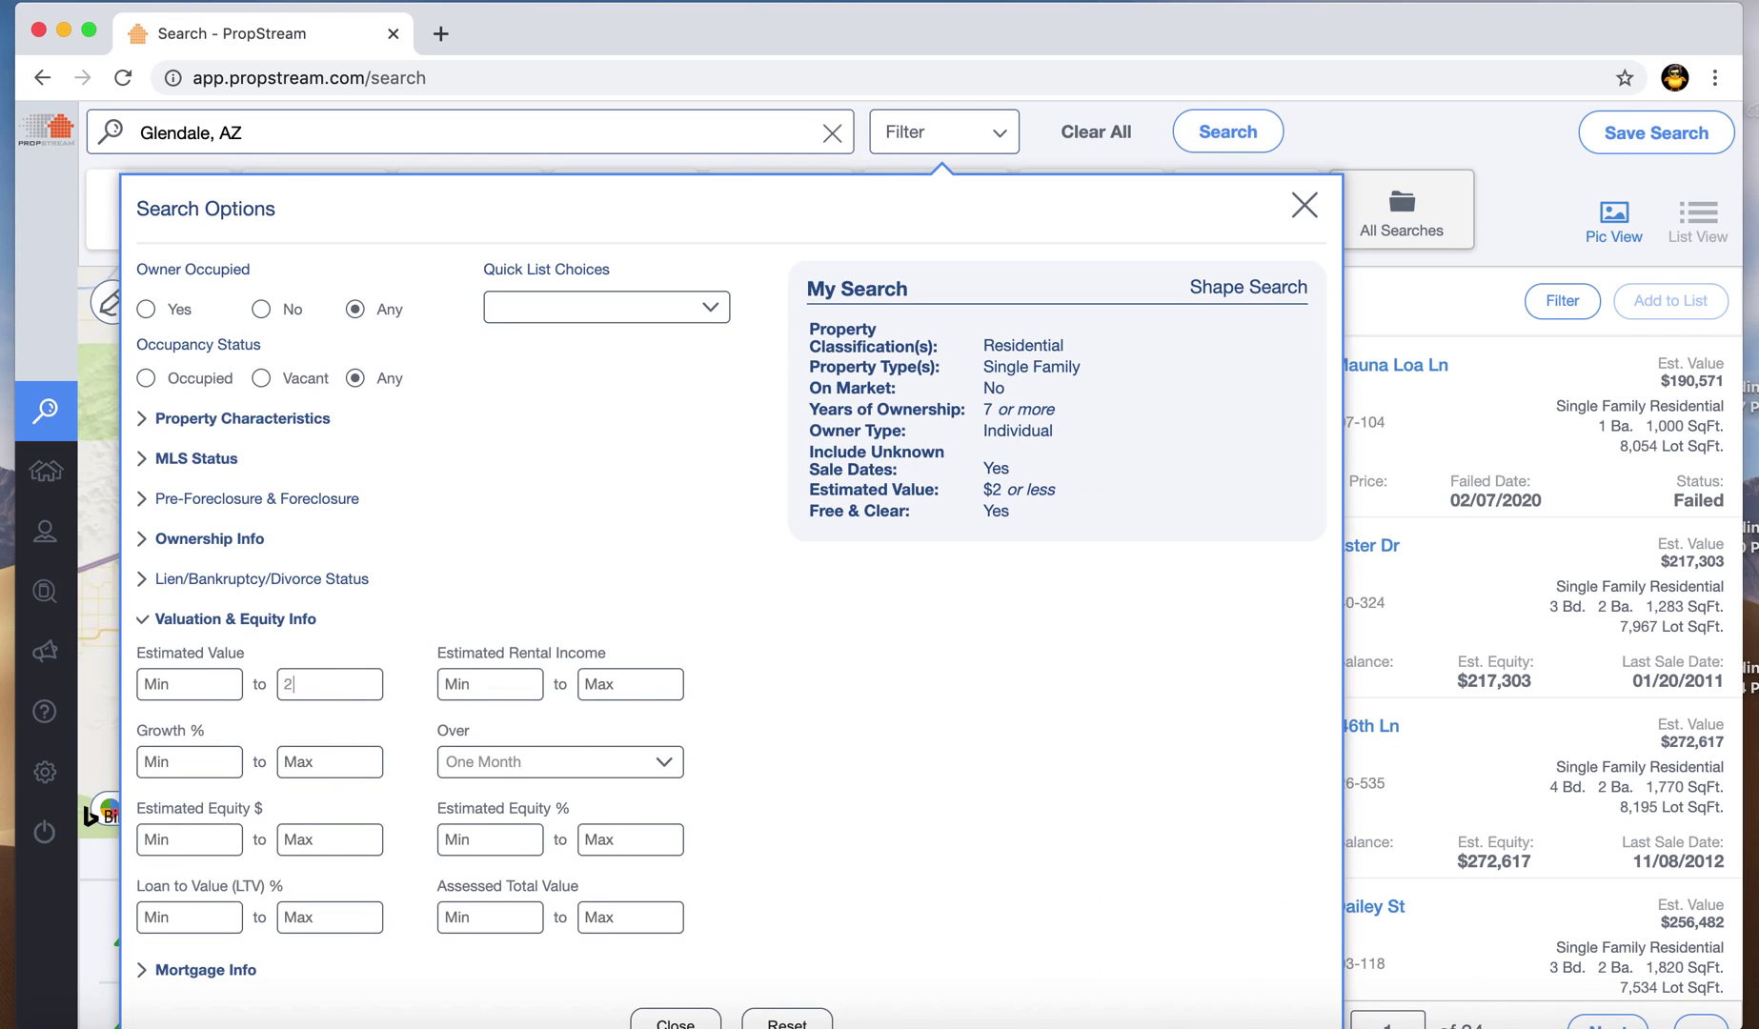
type("50,000")
key("Return")
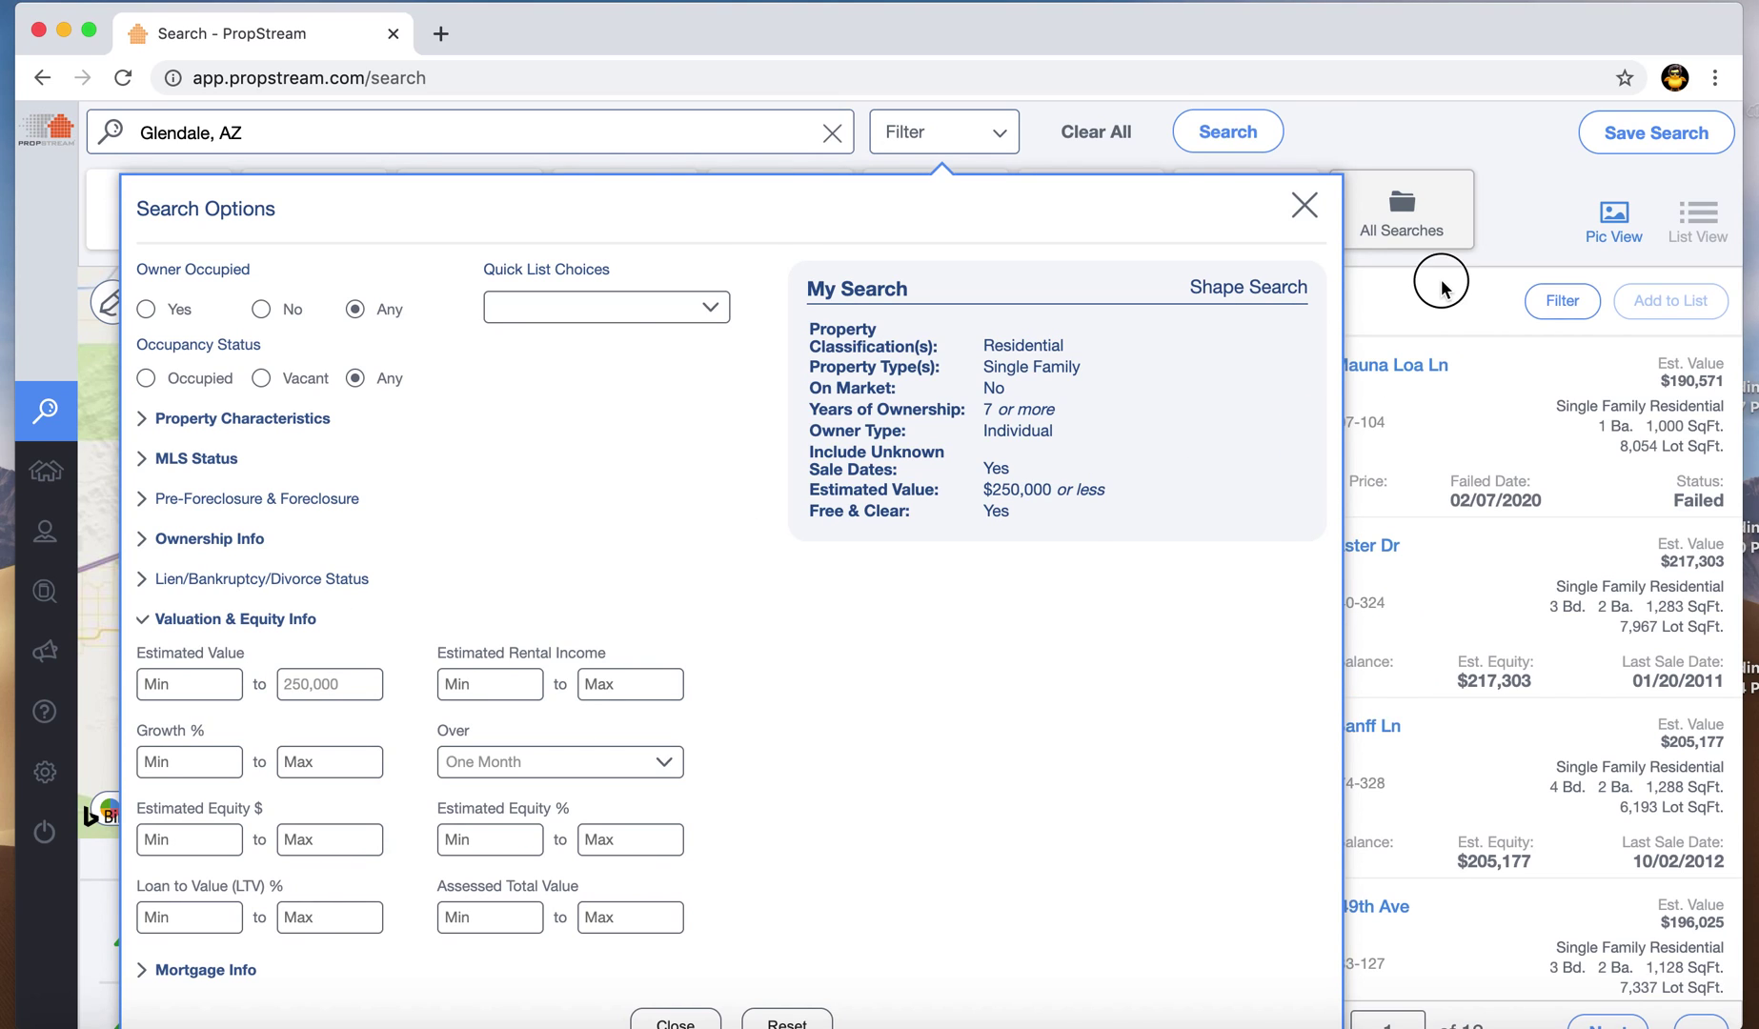
left_click(1440, 279)
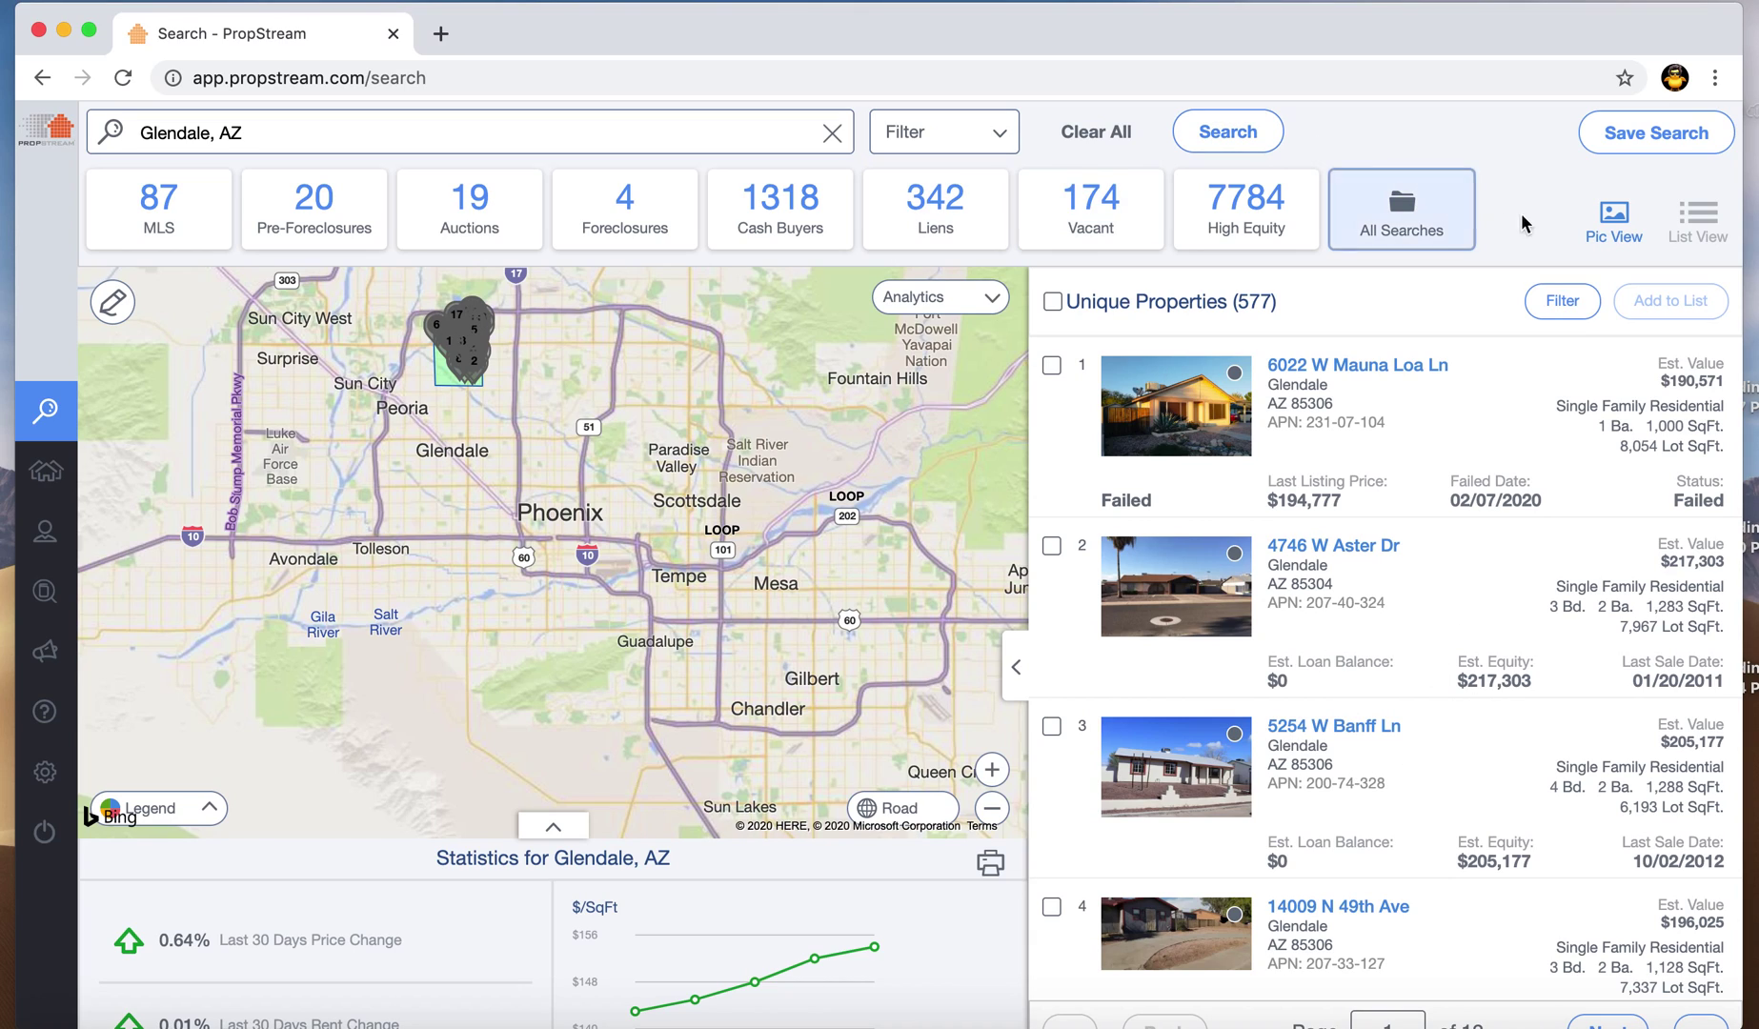
Step: Select all the found properties and save them to a new marketing list named "02-13-20 7 Years older Glendale Free and Clear"
left_click(1053, 302)
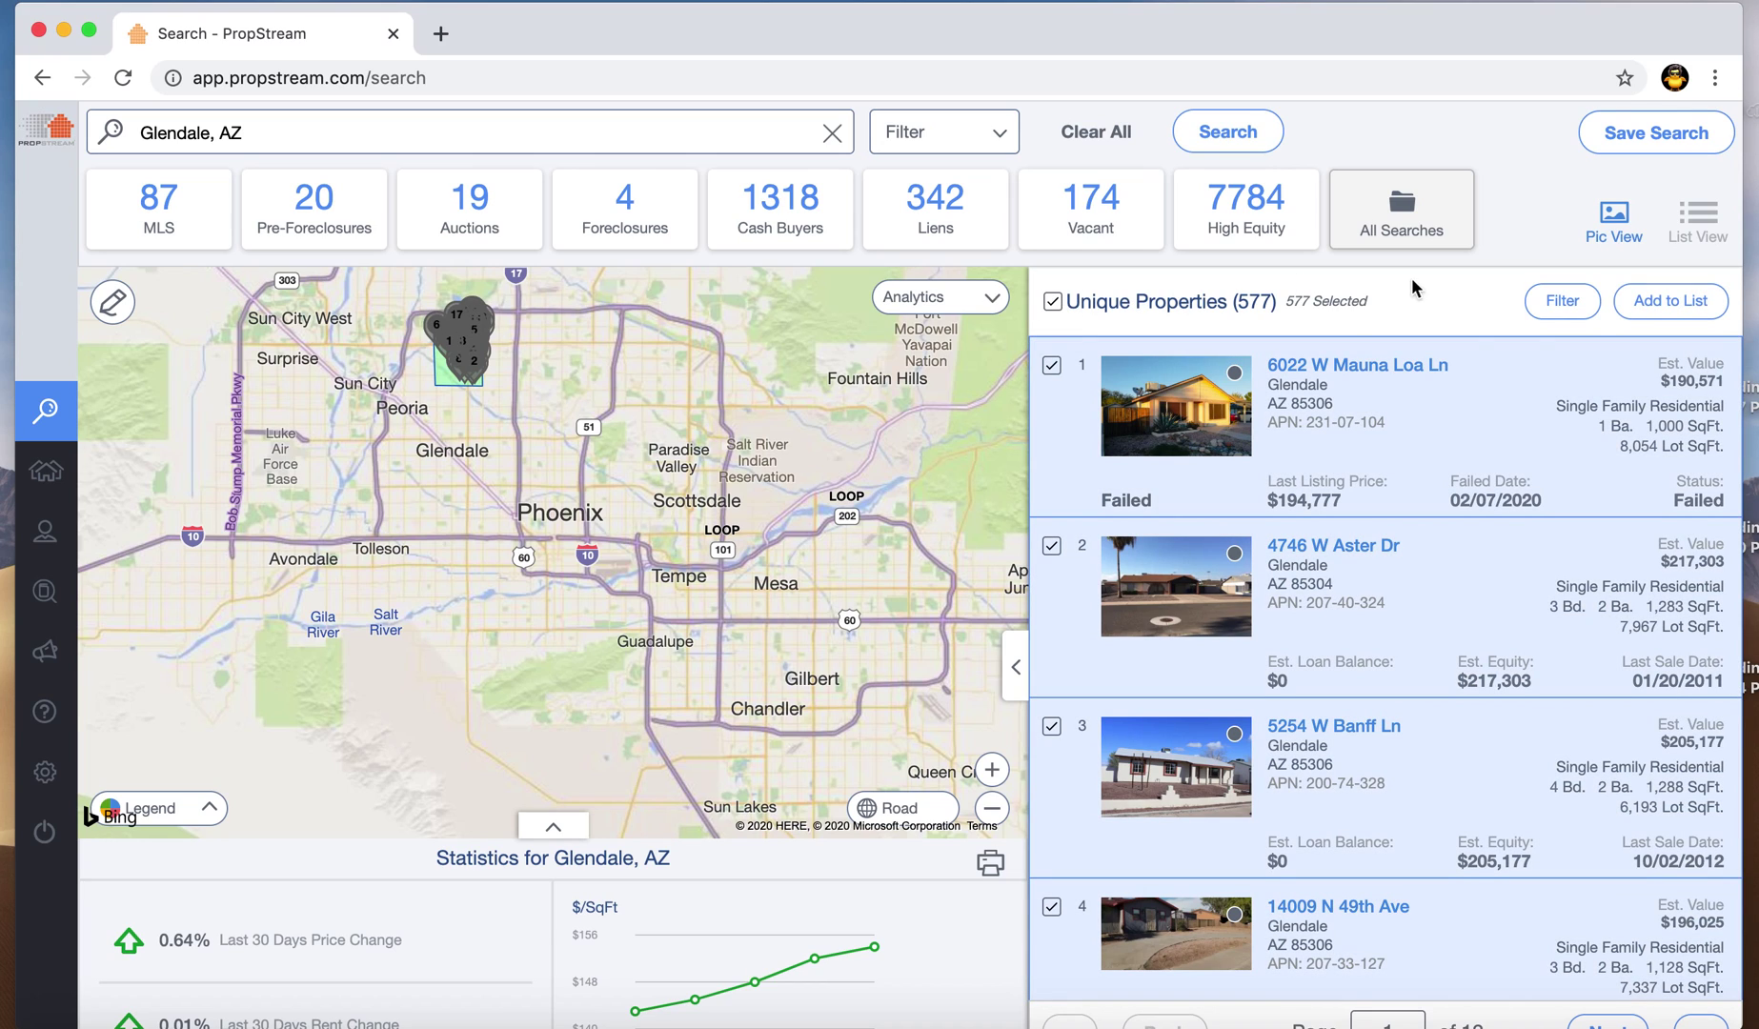
left_click(1655, 303)
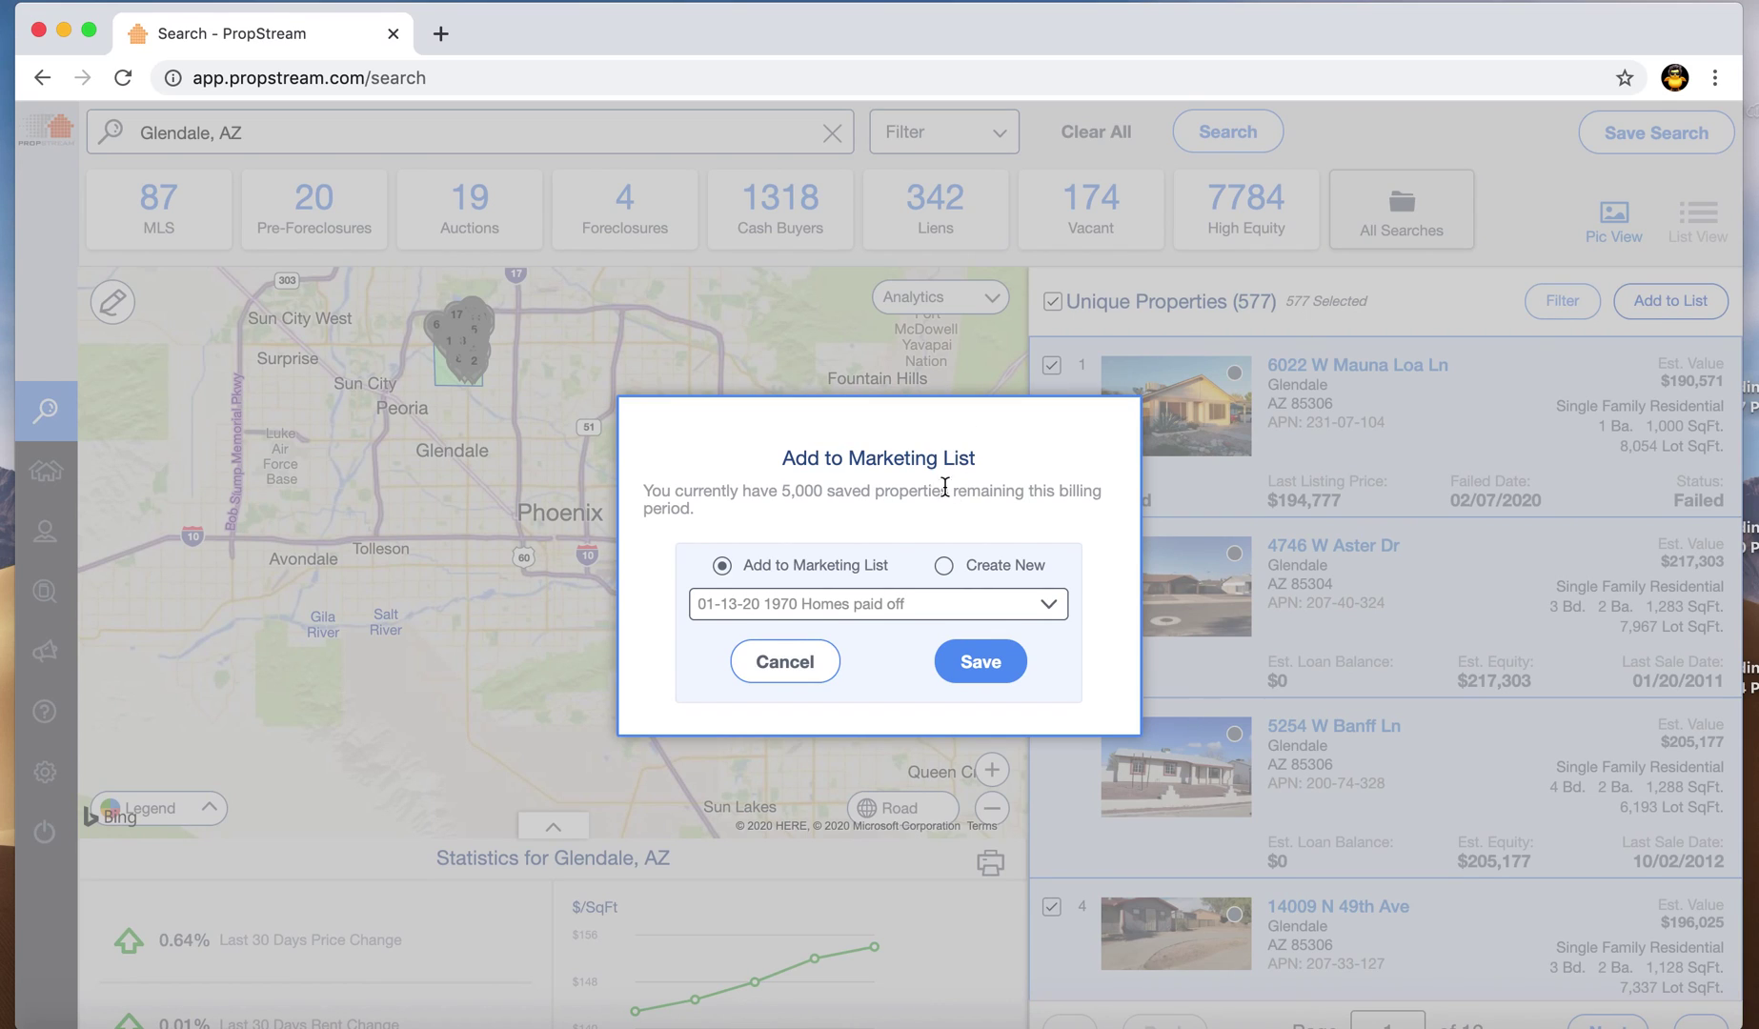
left_click(940, 563)
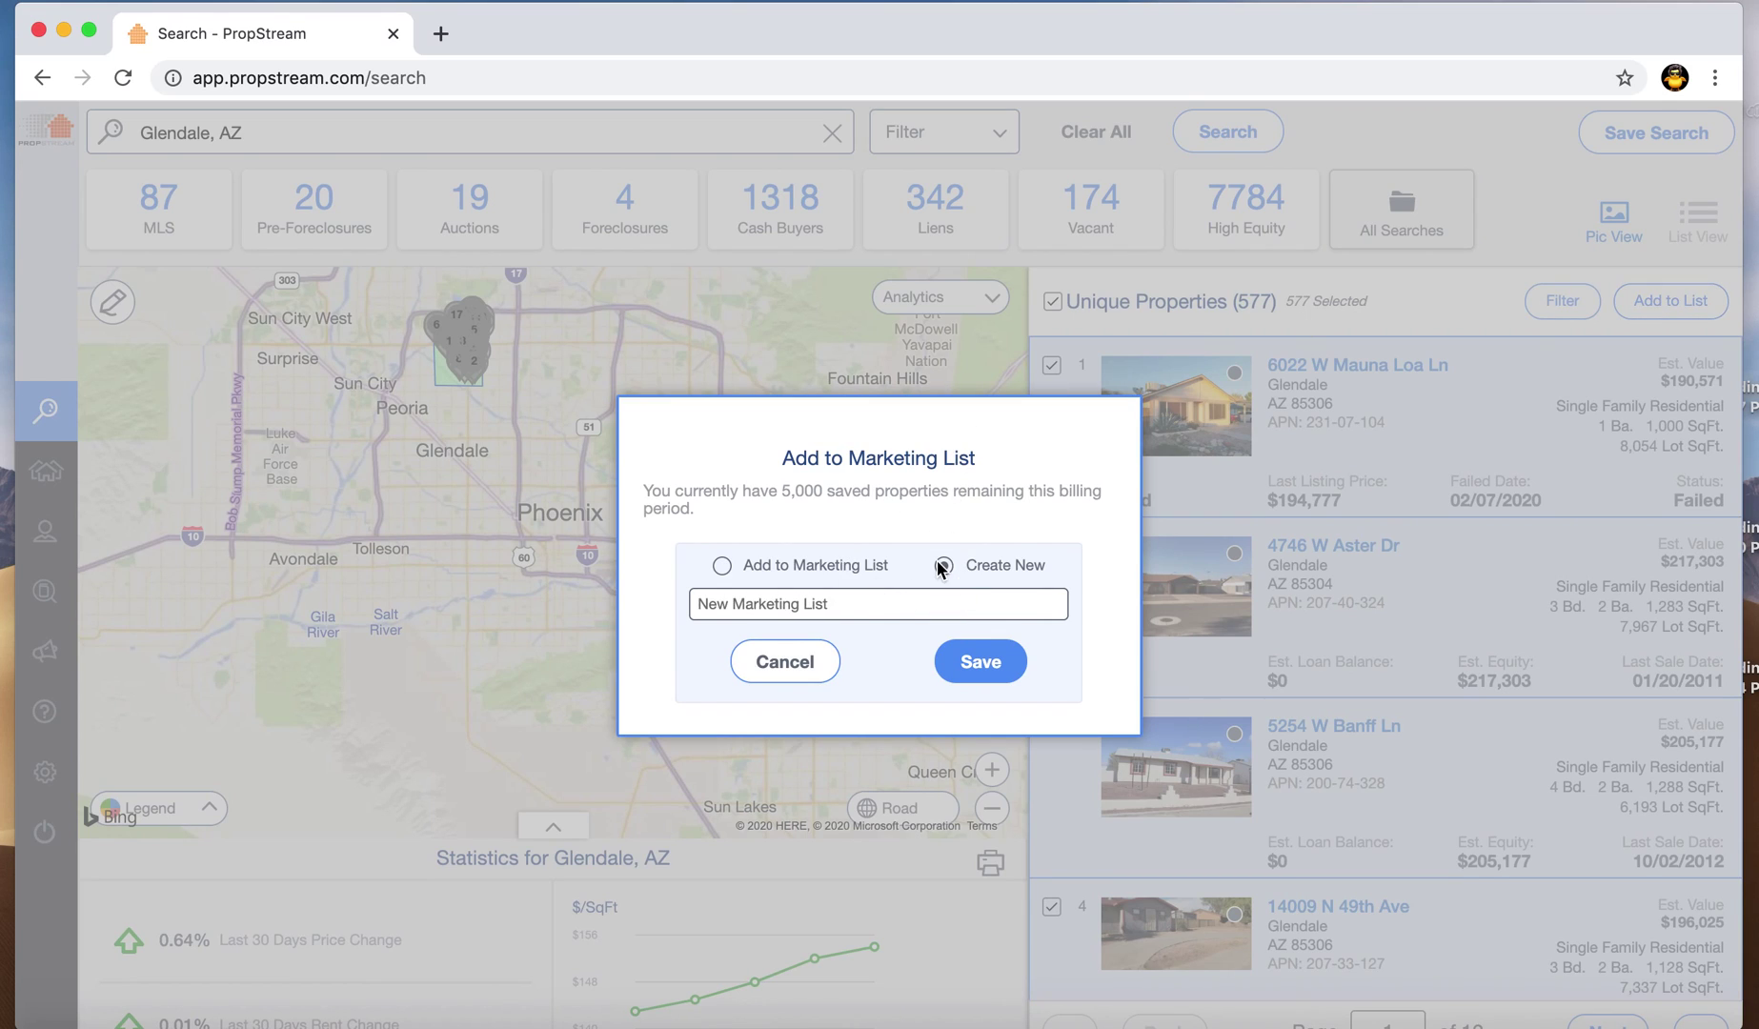
left_click(834, 594)
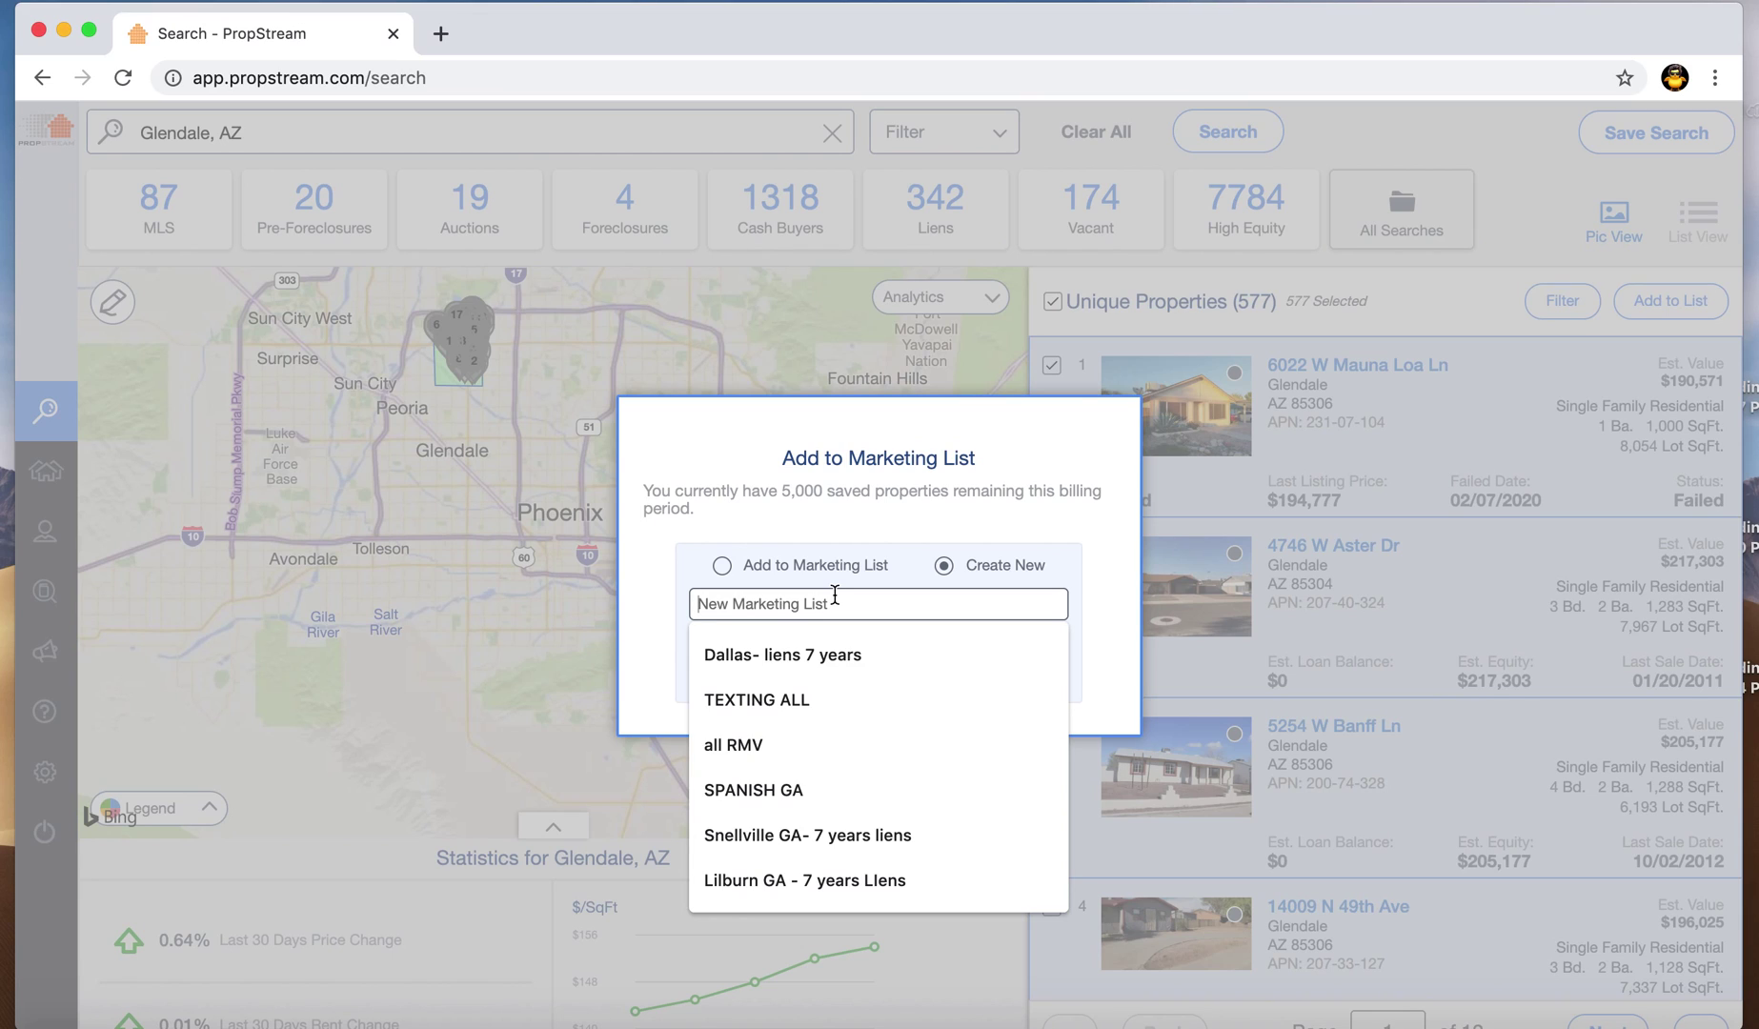
type("0")
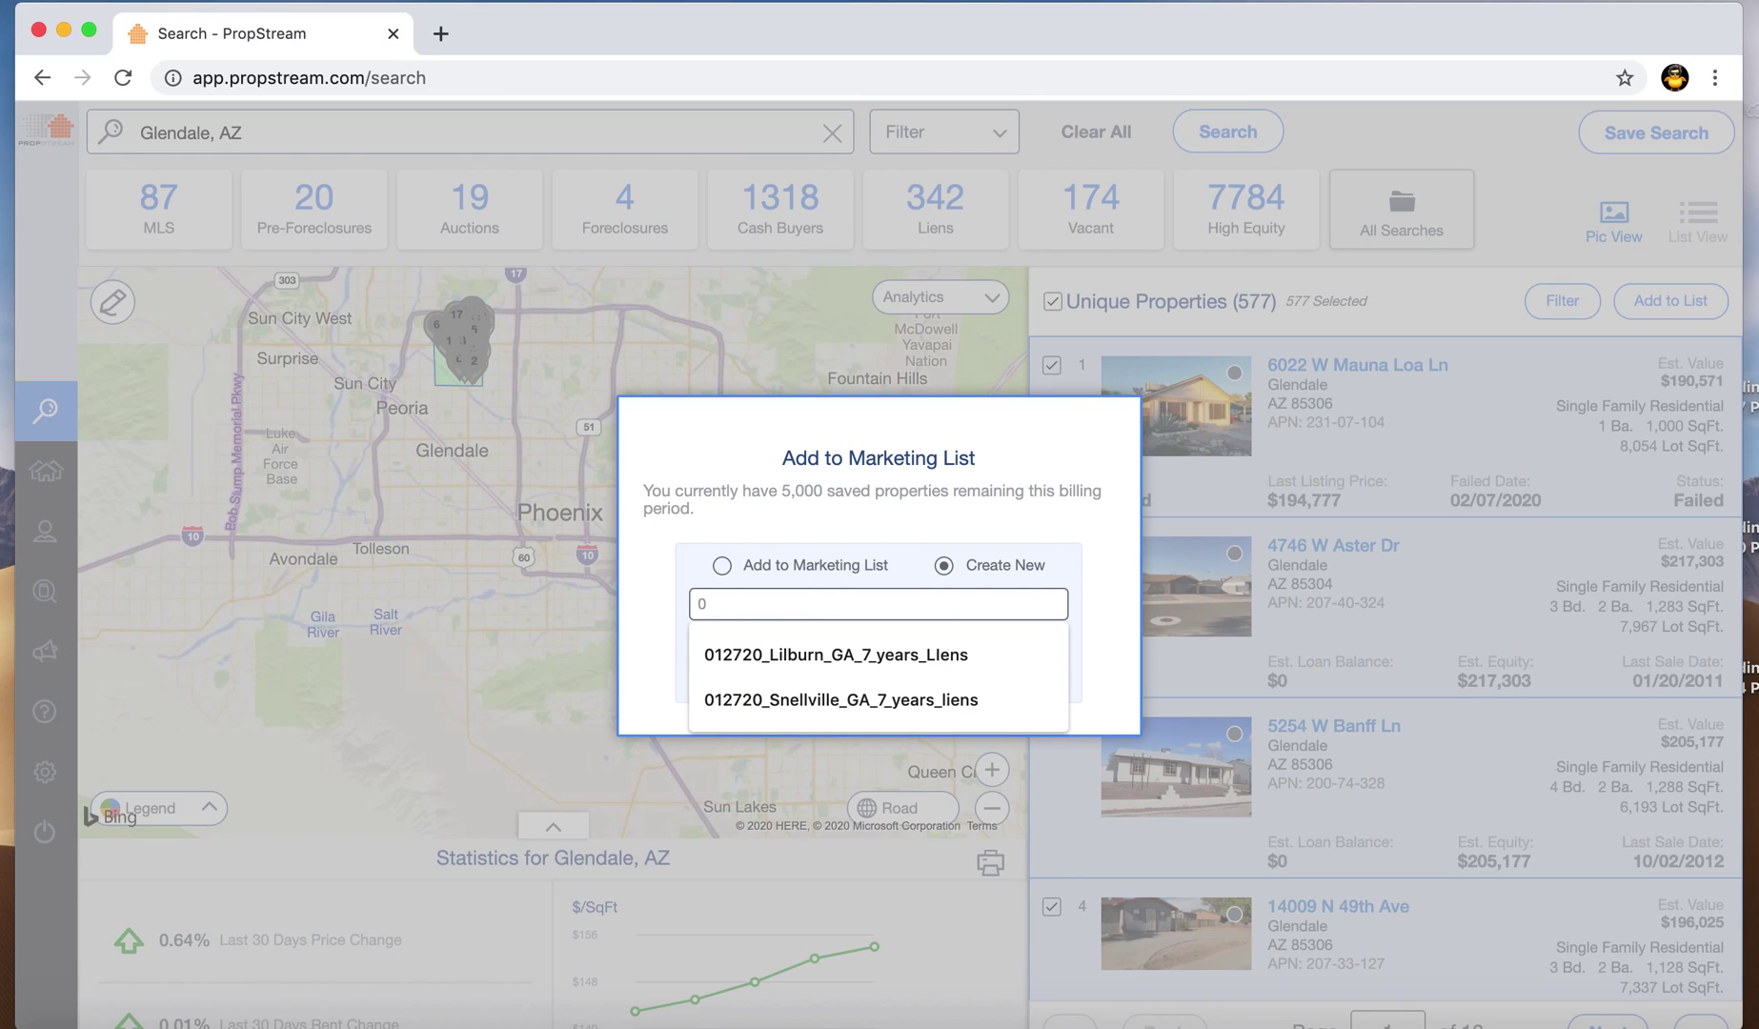
type("2-13-20")
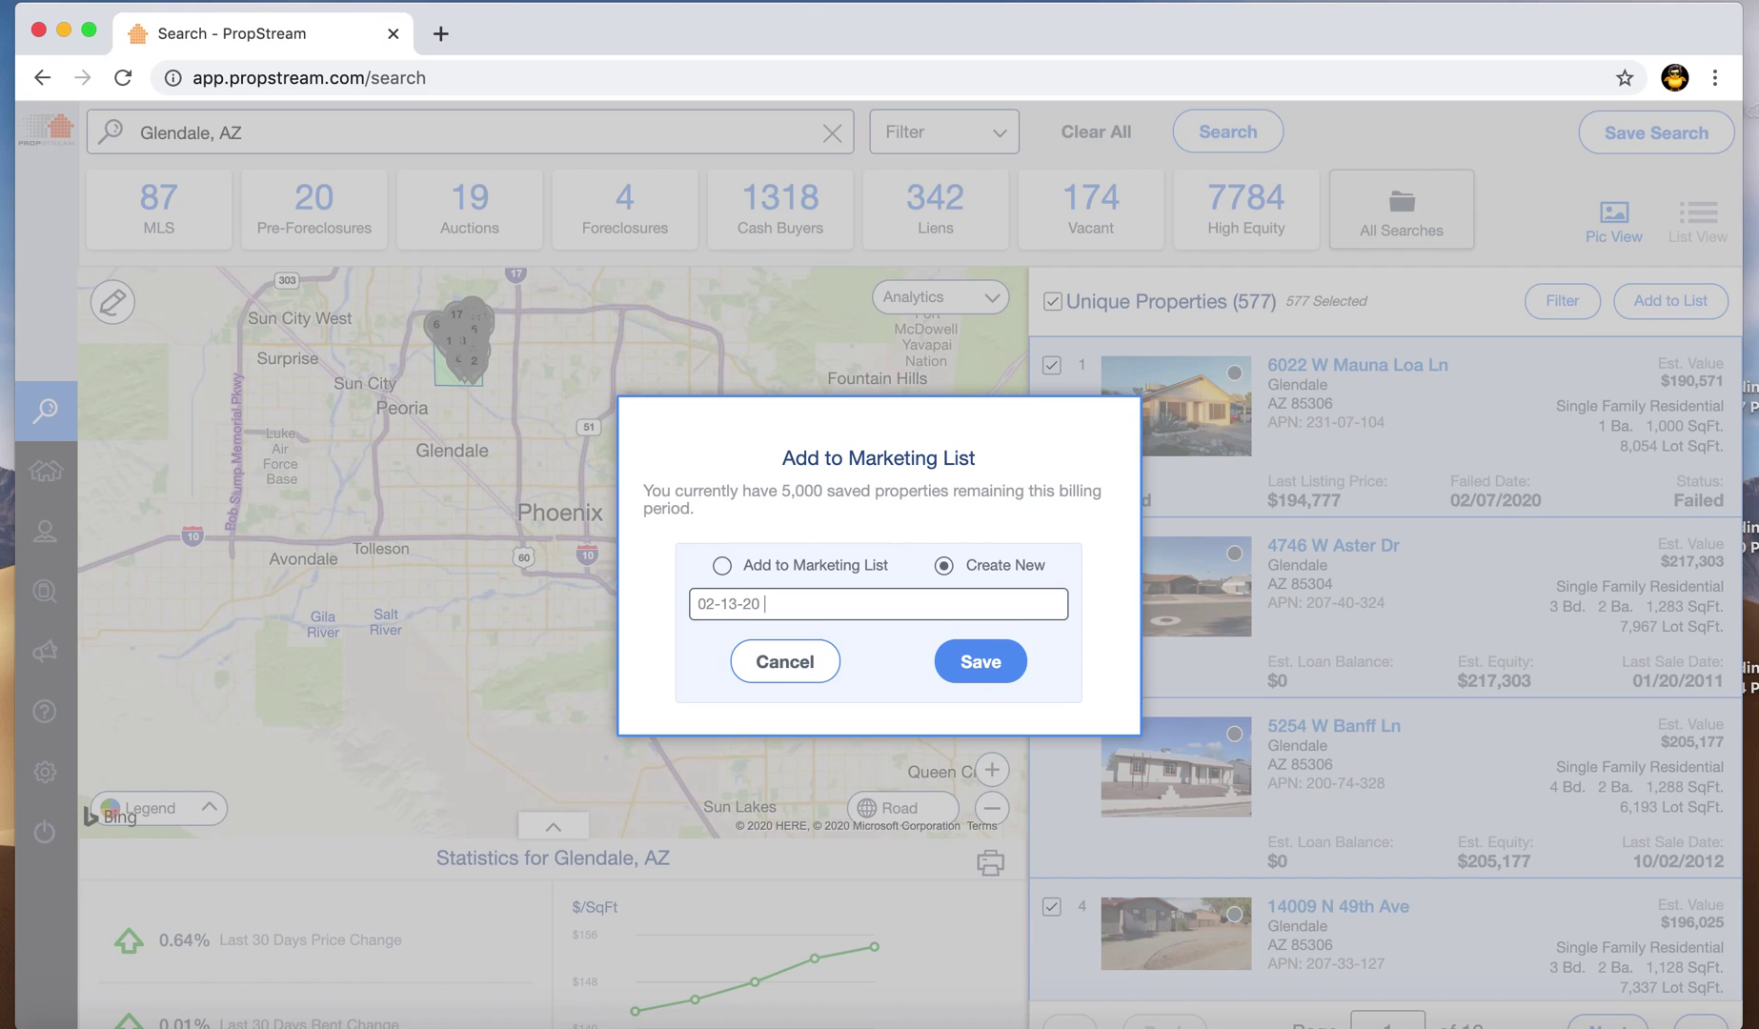
type("7 Ye")
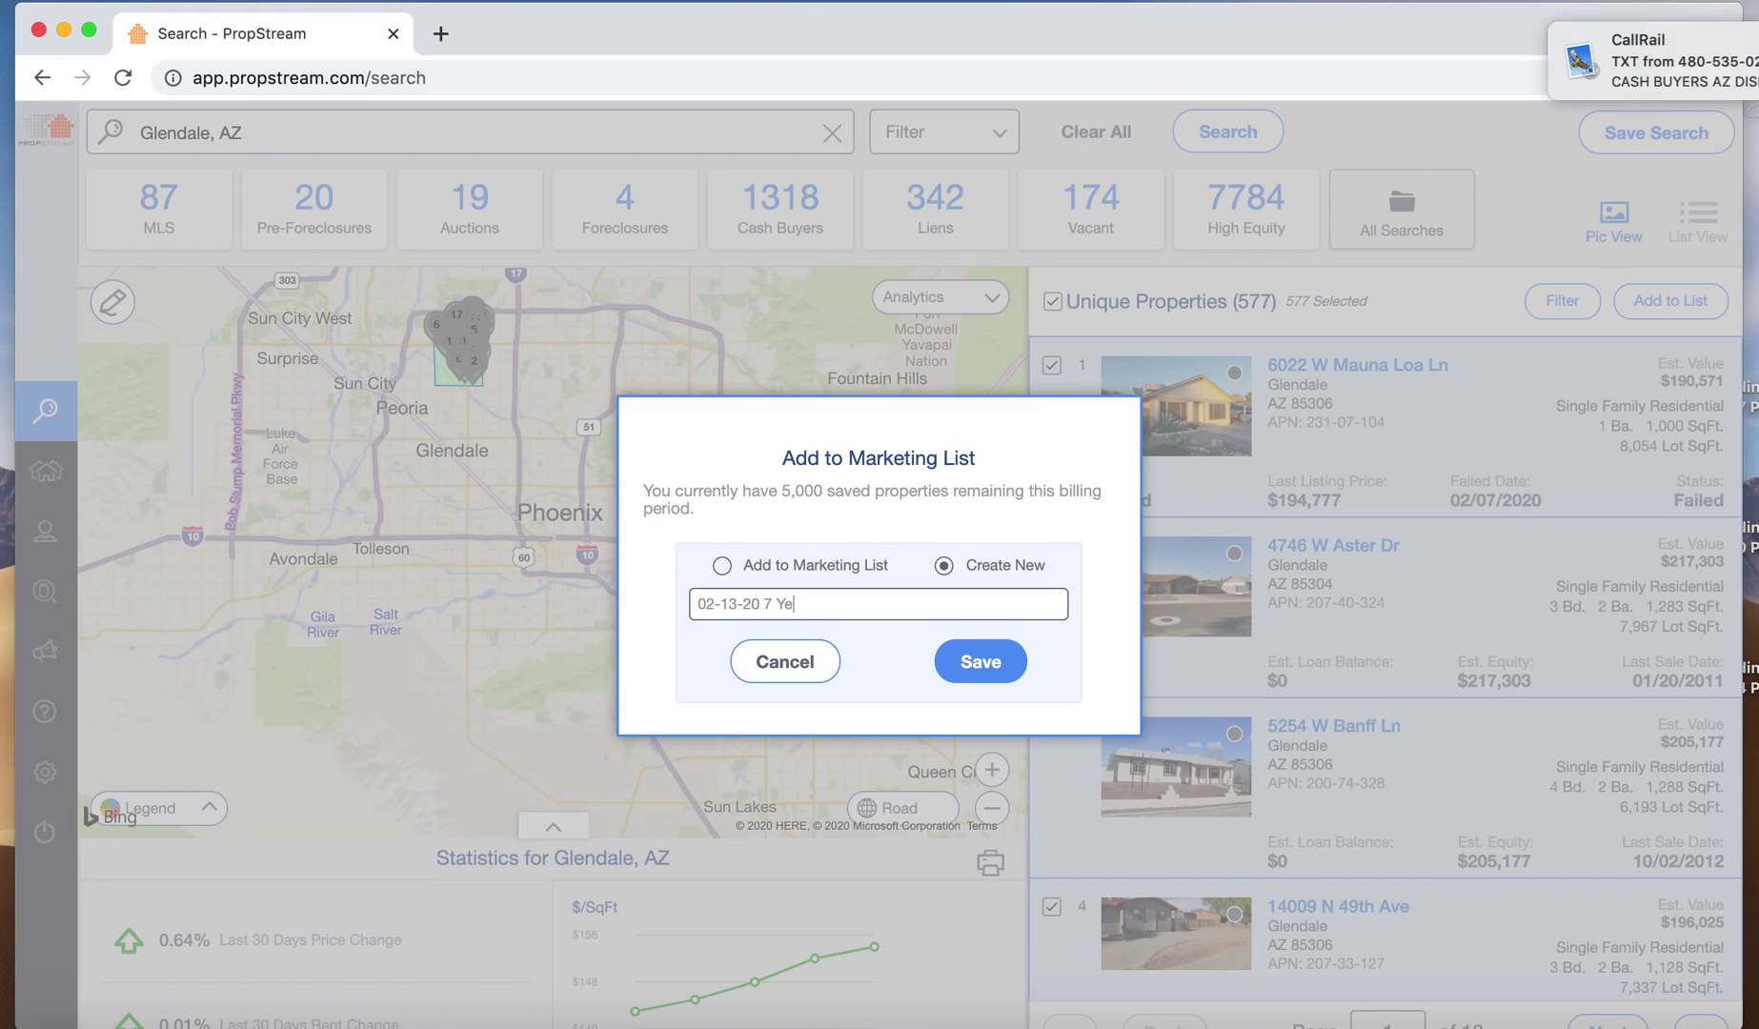
type("ars old")
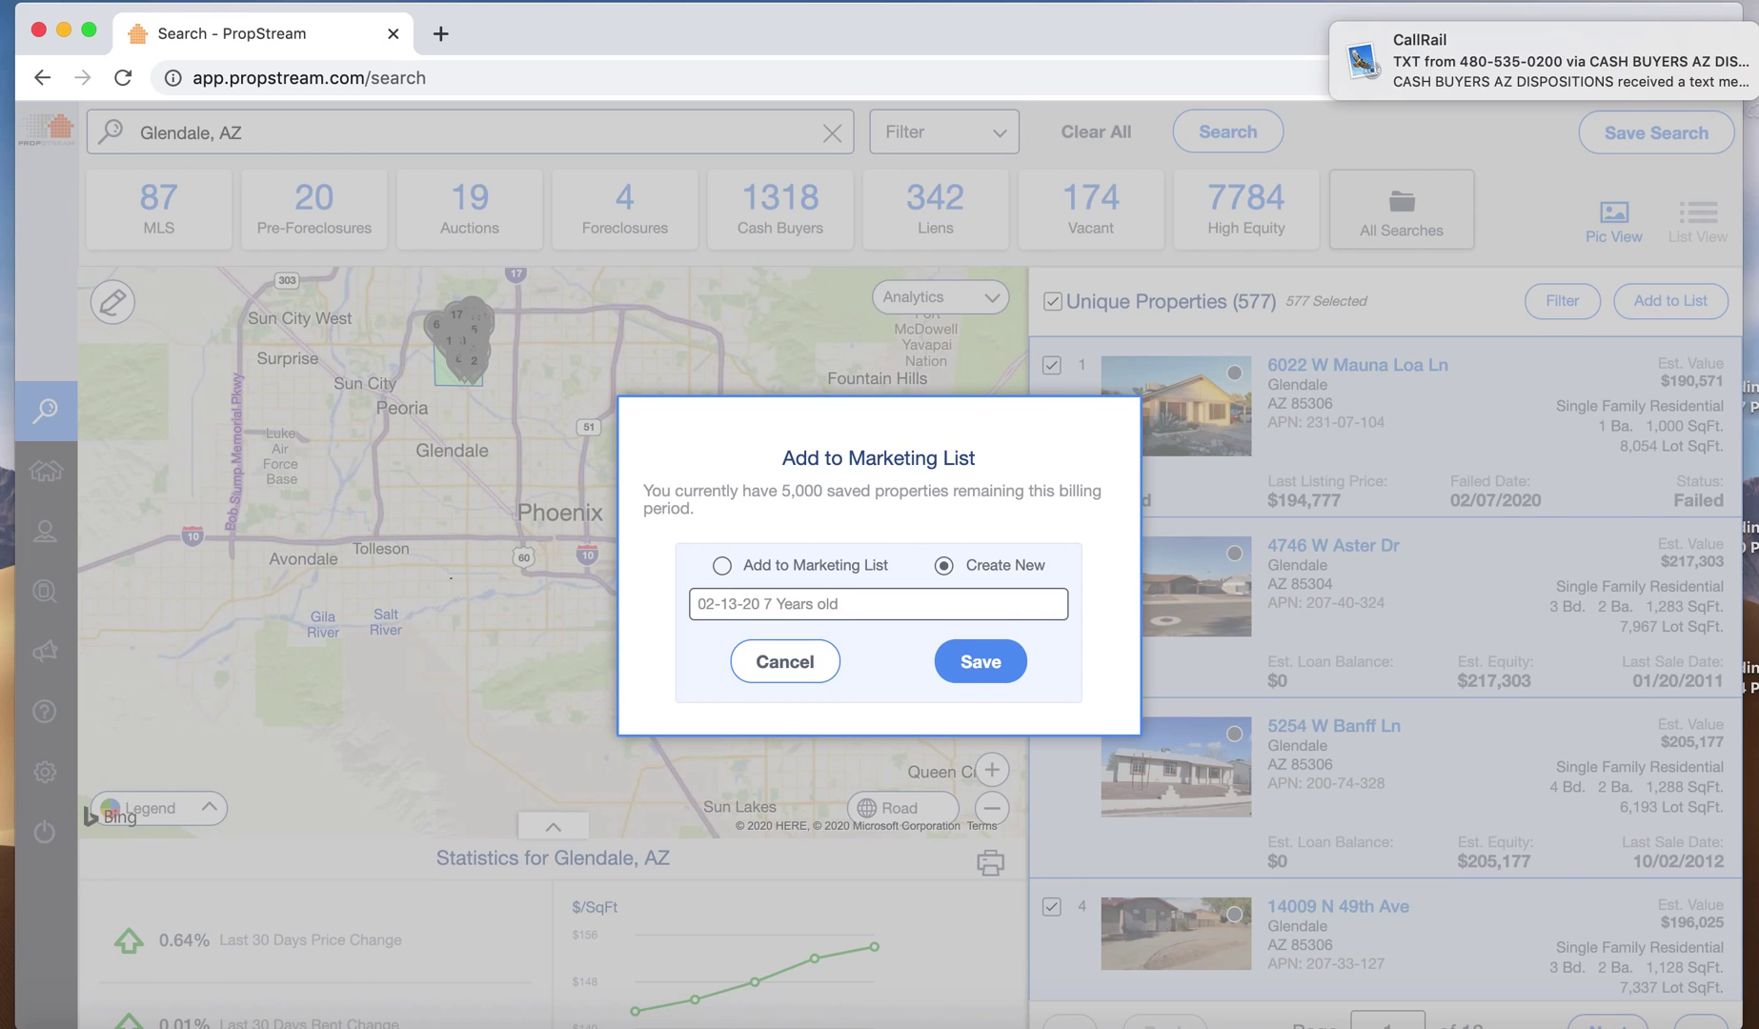
type("er")
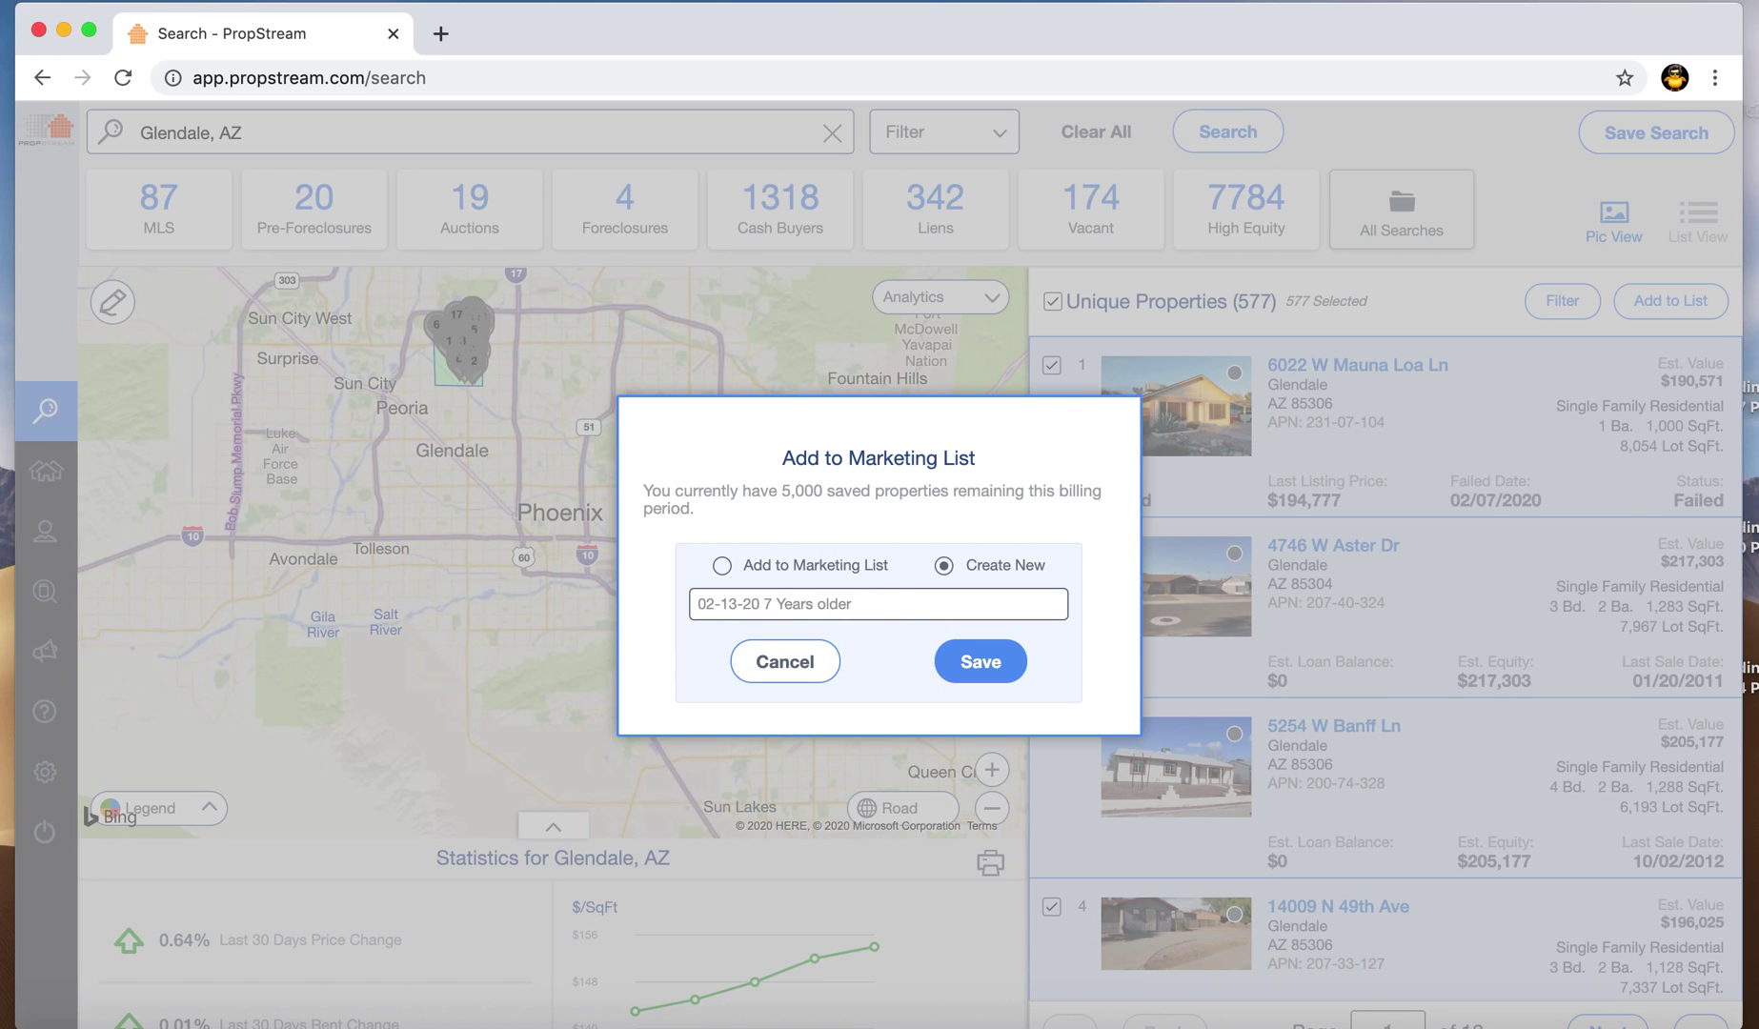
type("Glendale")
type("ree a")
key("BackSpace")
type("and Clear")
left_click(976, 659)
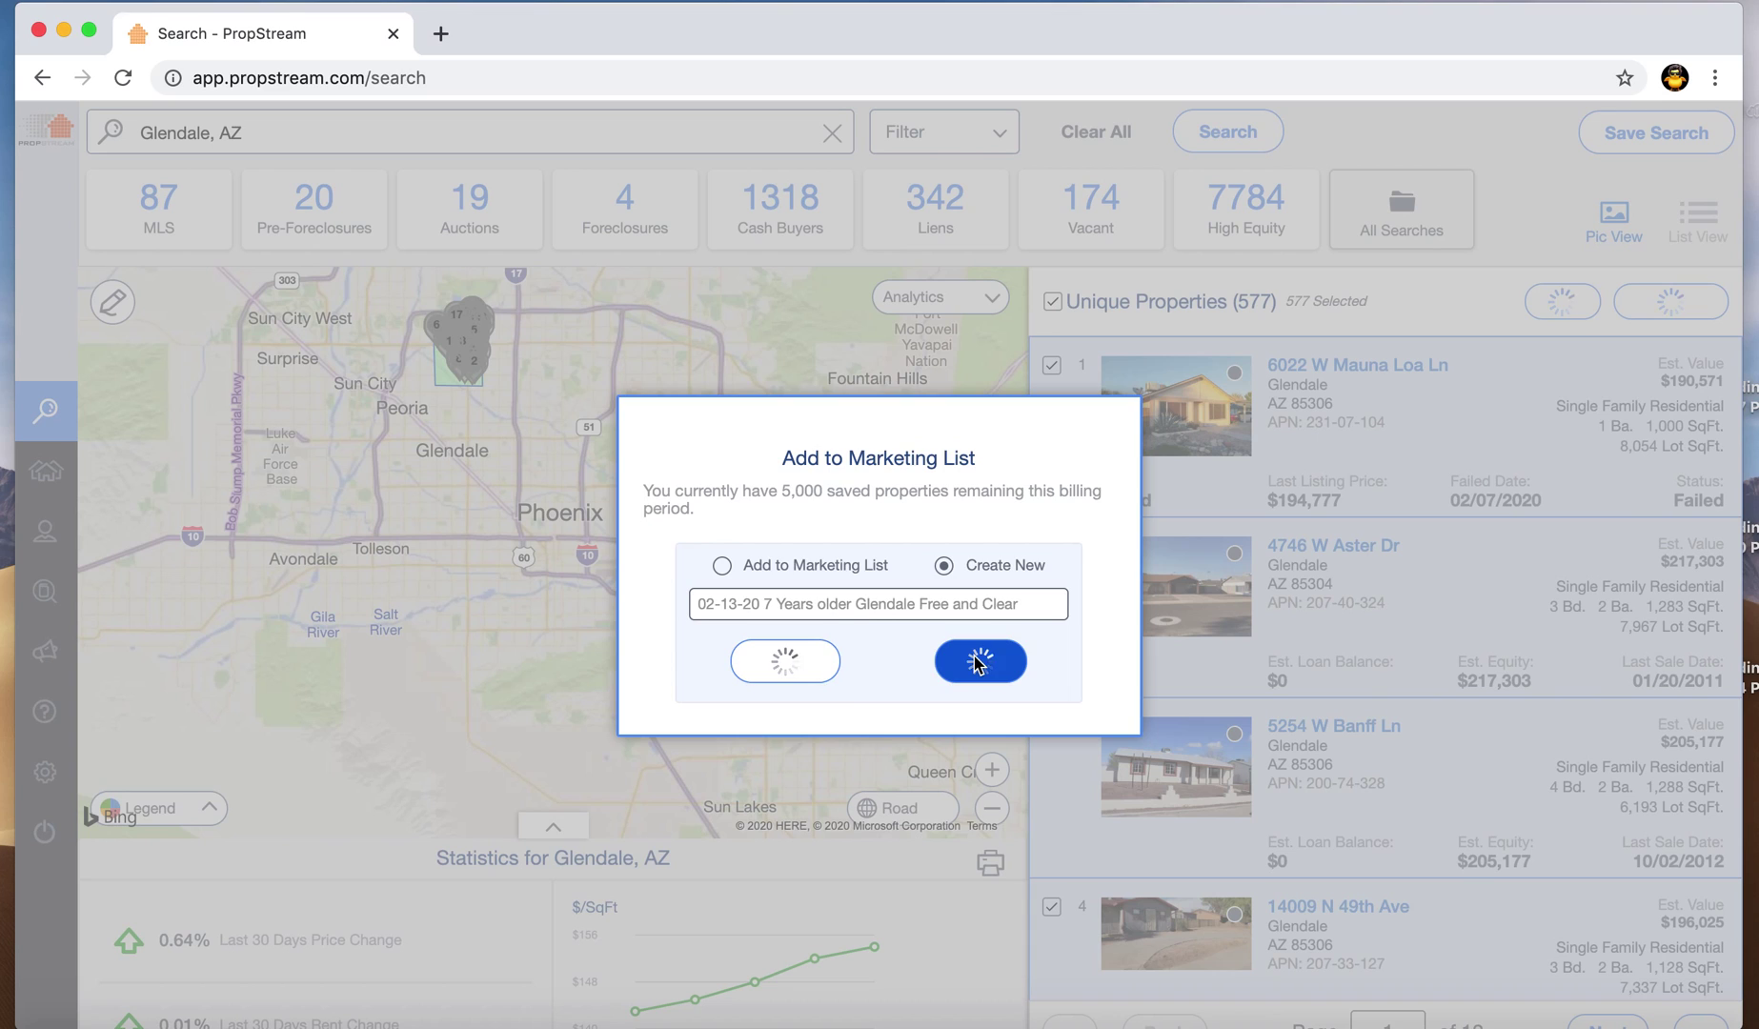
left_click(905, 604)
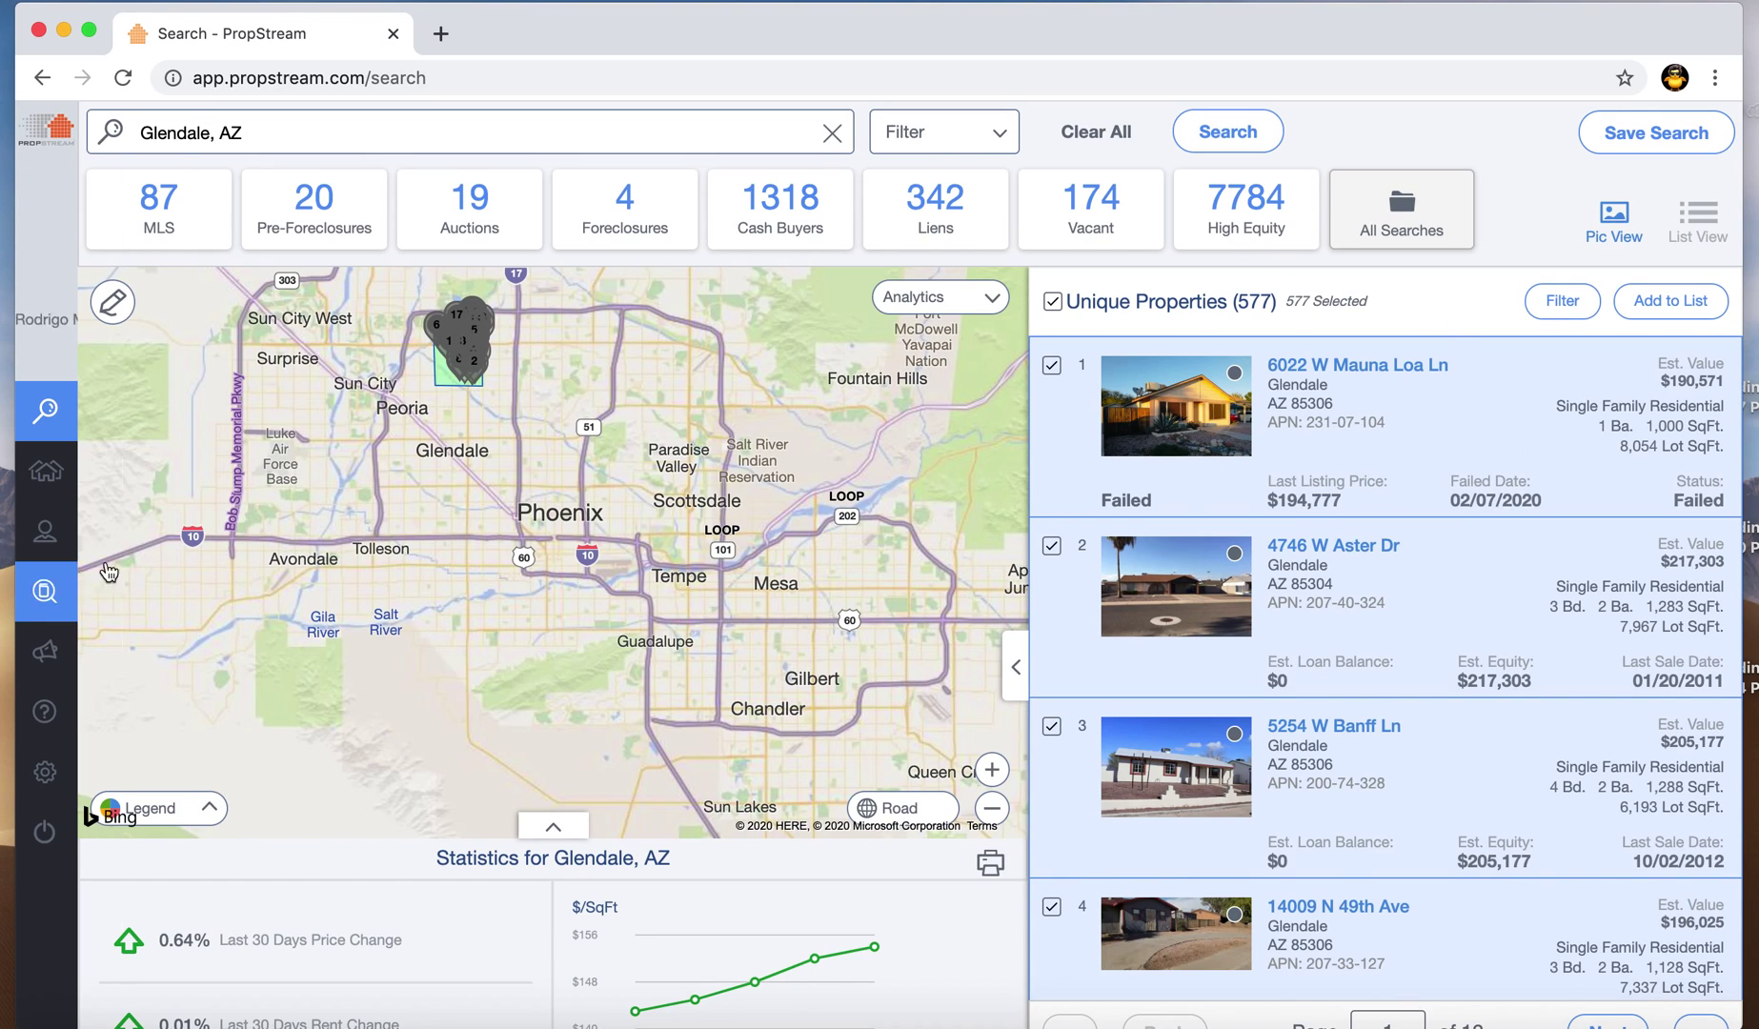
Step: Open the marketing list "02-13-20 7 Years older Glendale Free and Clear" in the saved properties
mouse_move(38, 591)
left_click(115, 473)
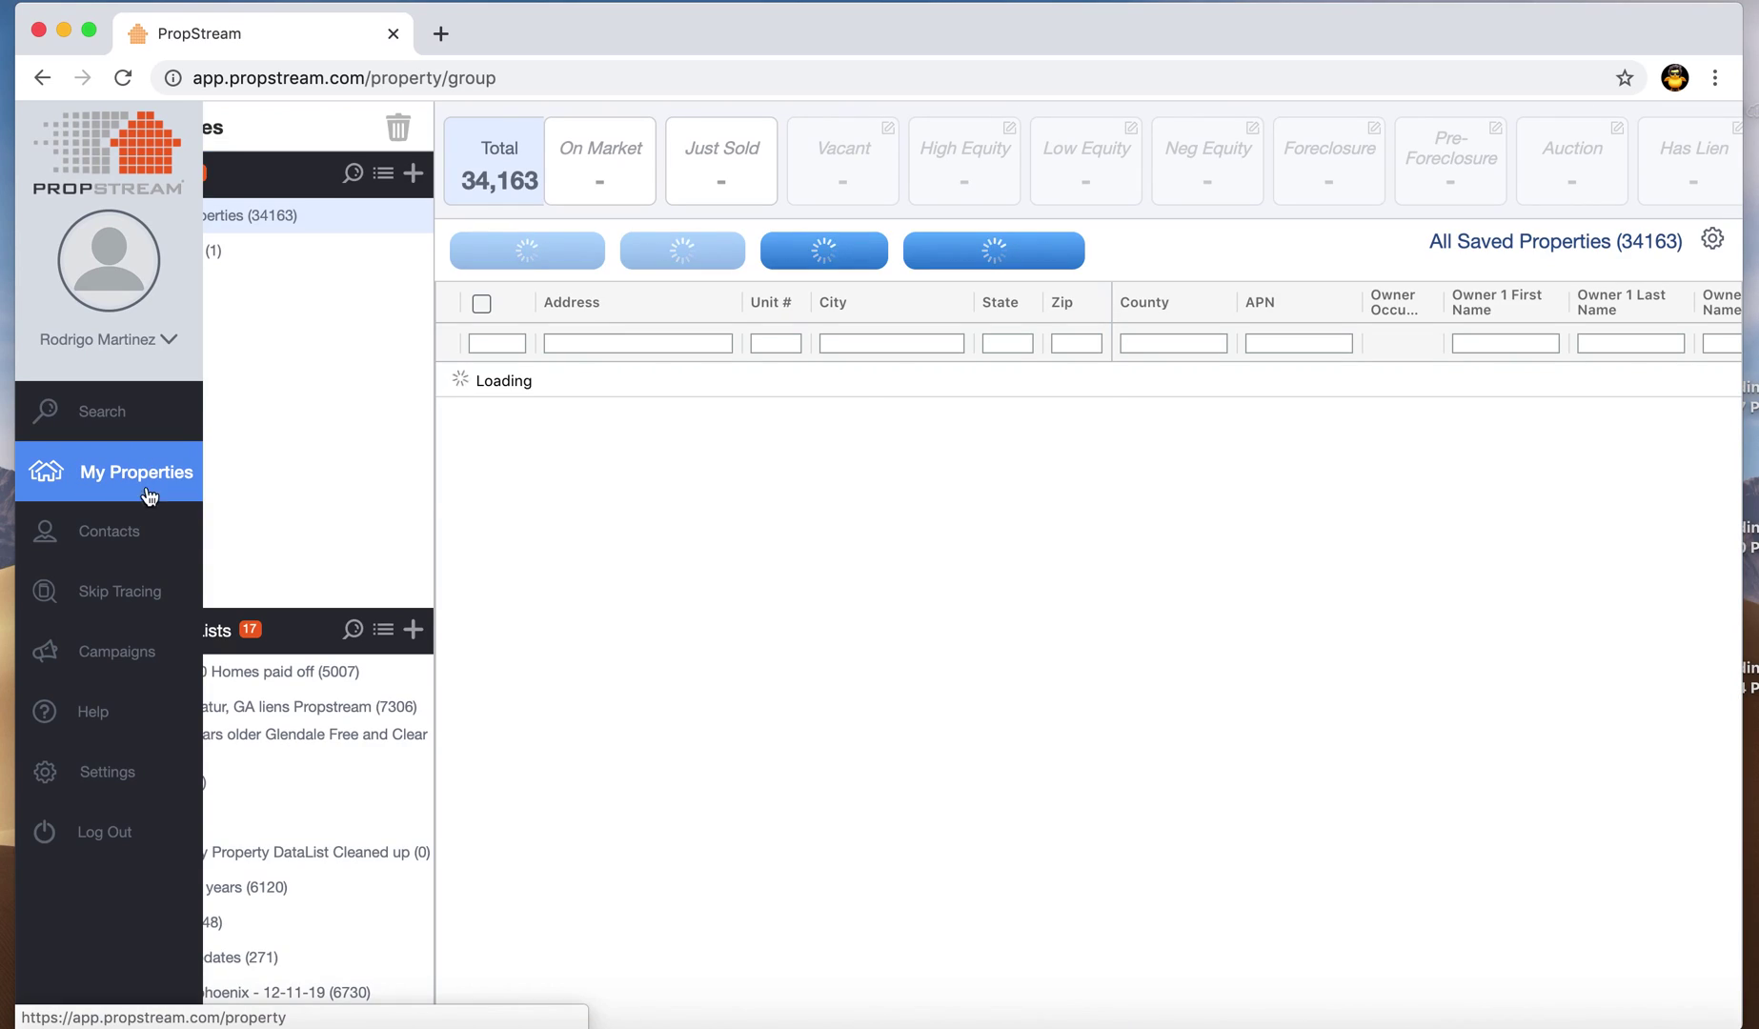
scroll(241, 762, "down", 2)
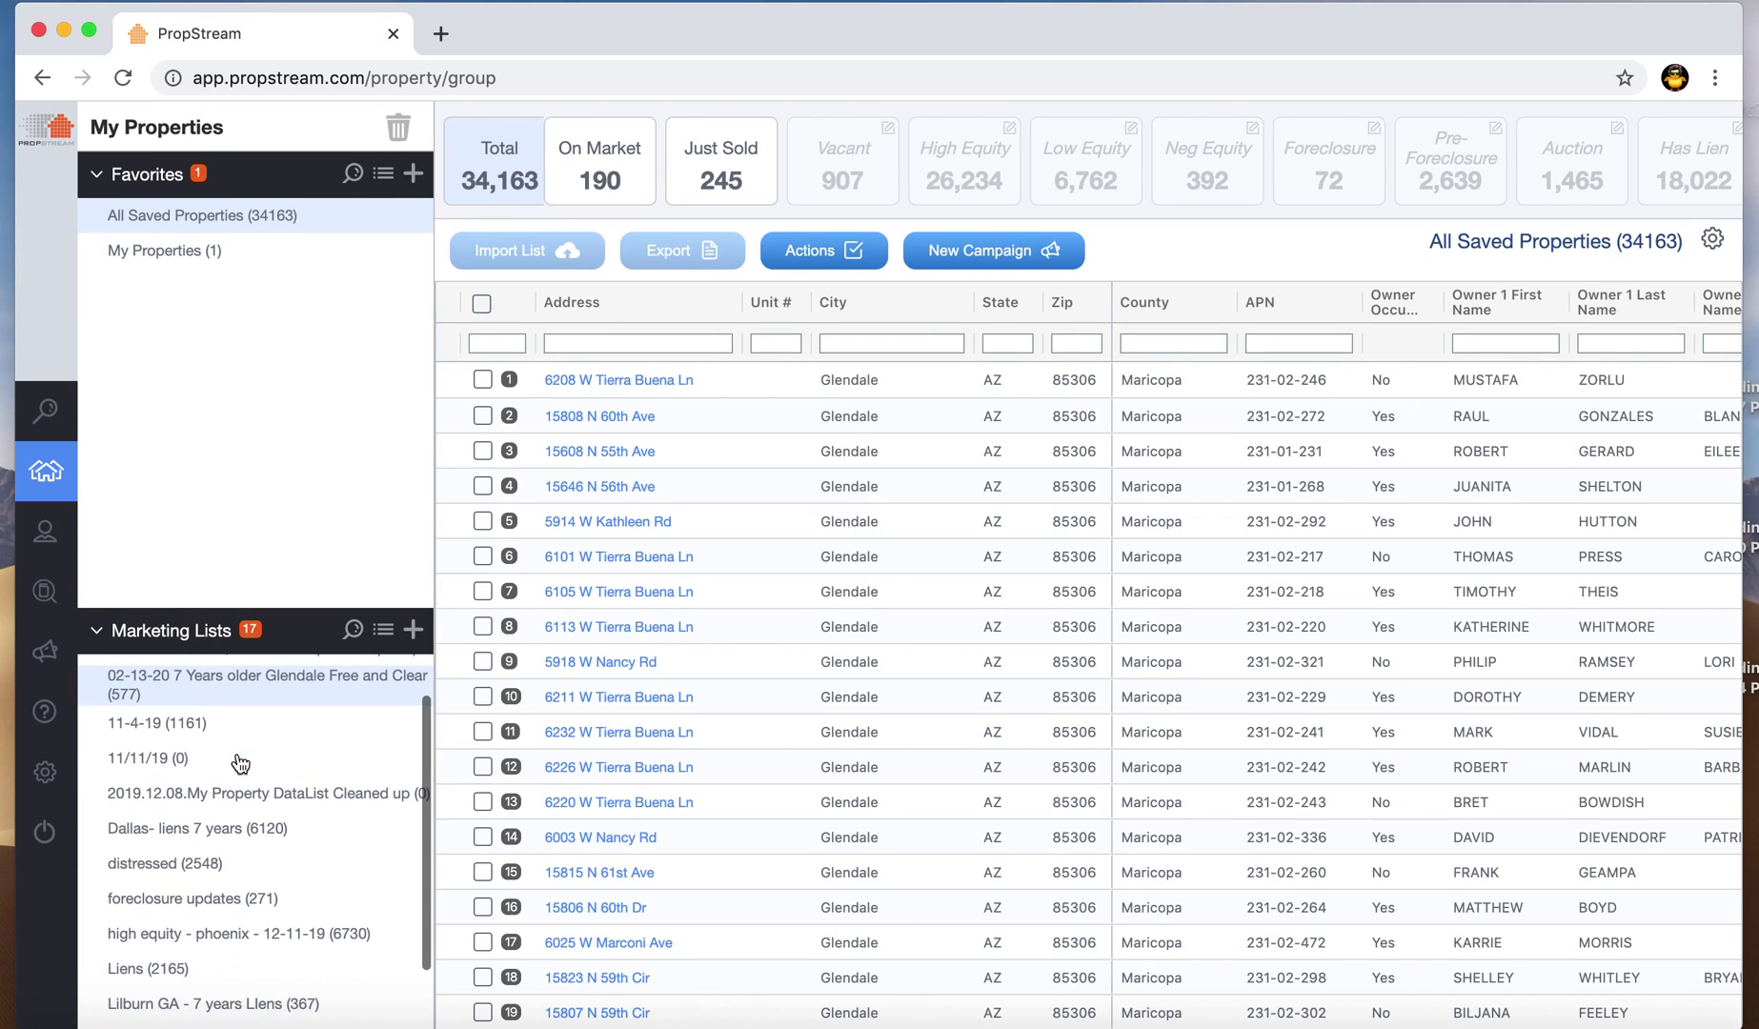
scroll(241, 763, "up", 2)
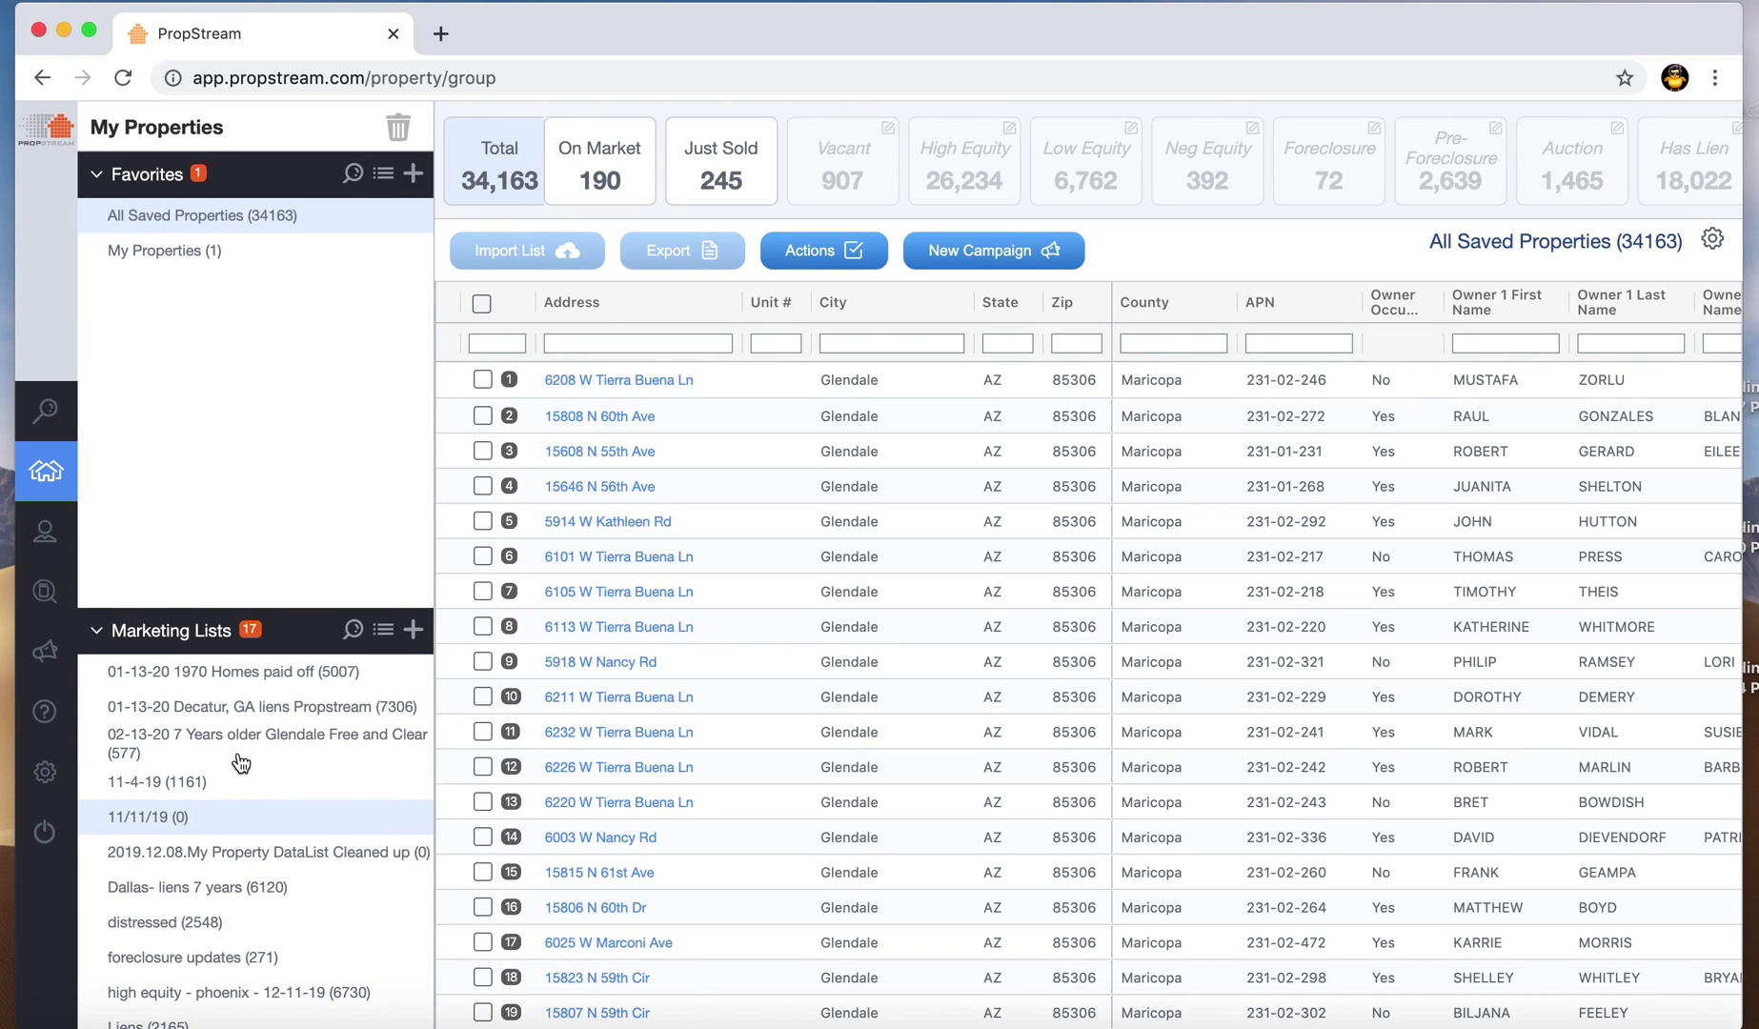
left_click(184, 745)
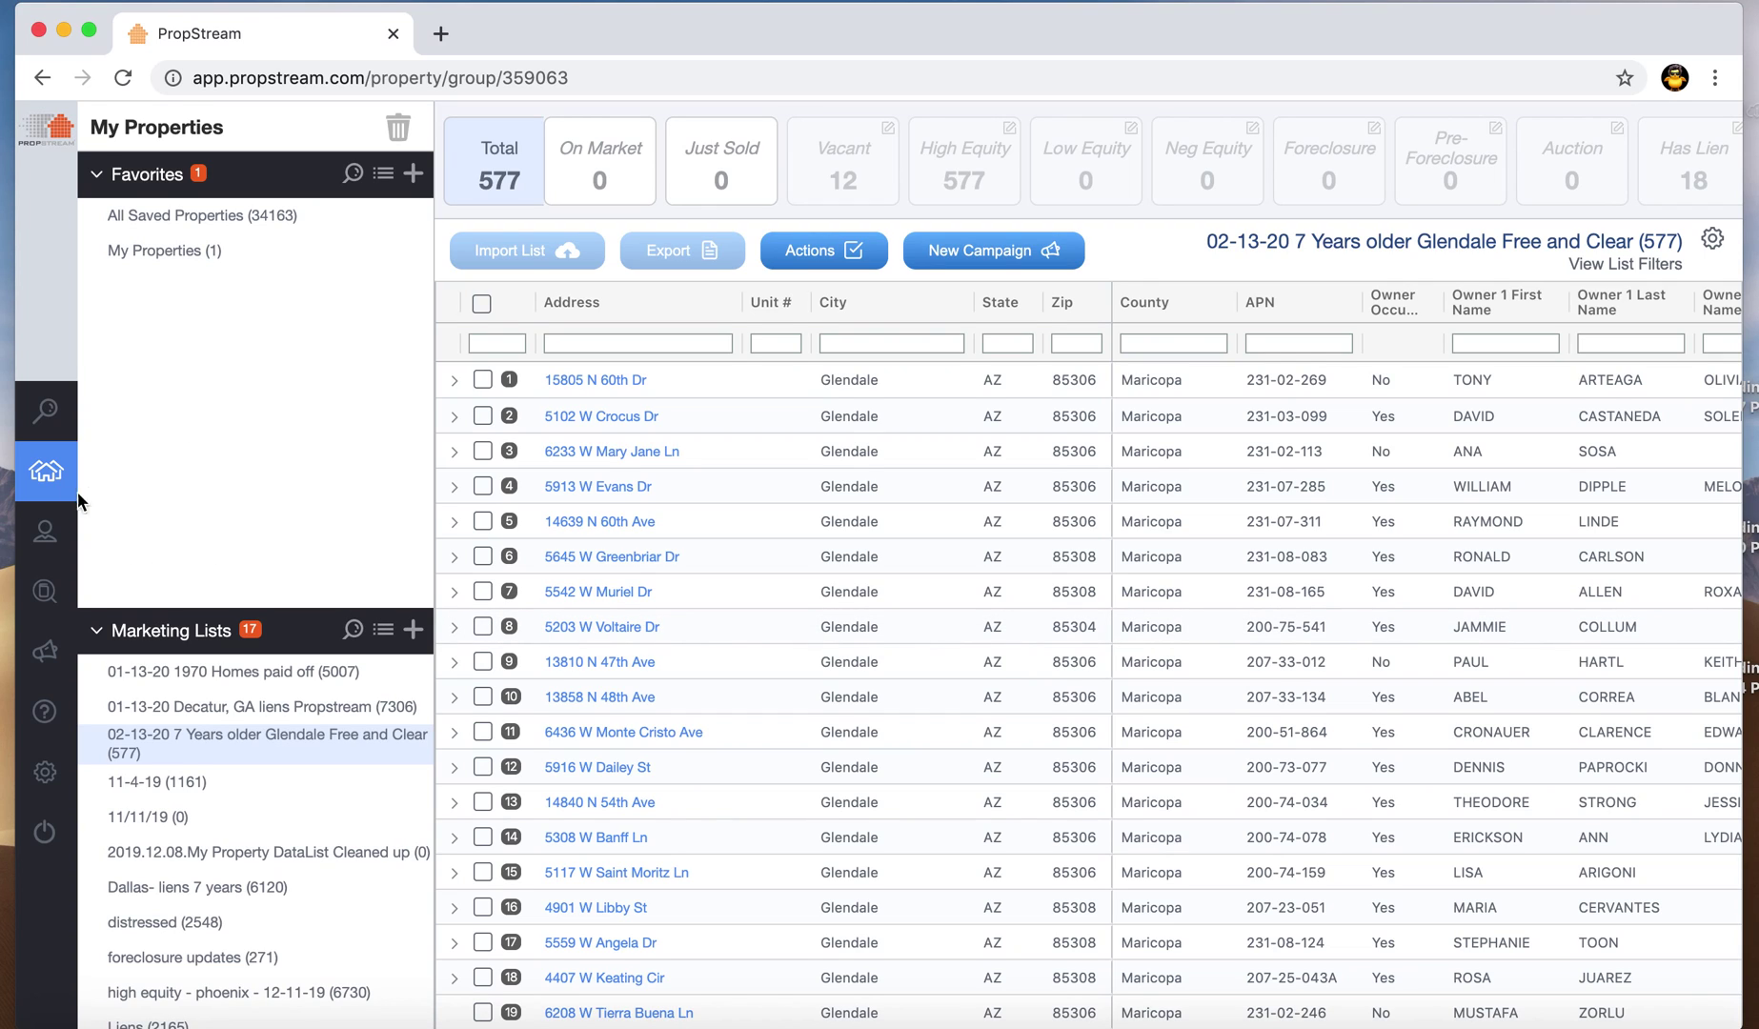
Step: Start a skip trace order for phones only and open its contact selection
left_click(109, 592)
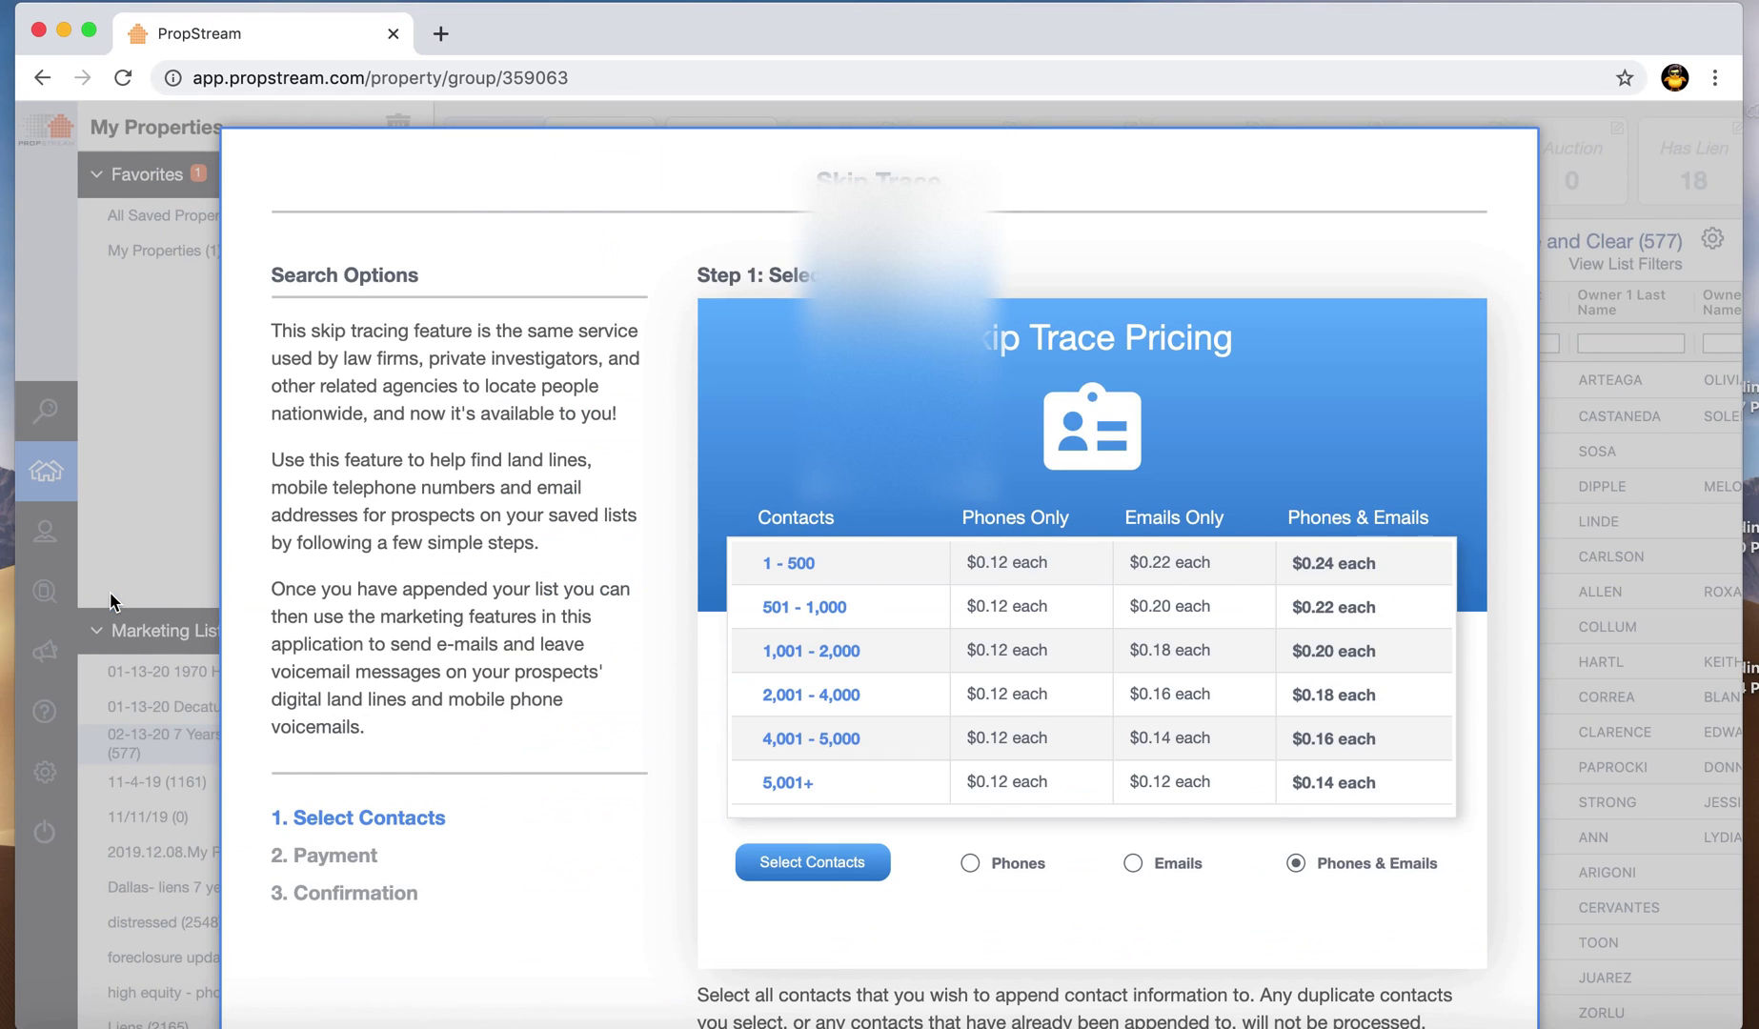
left_click(970, 863)
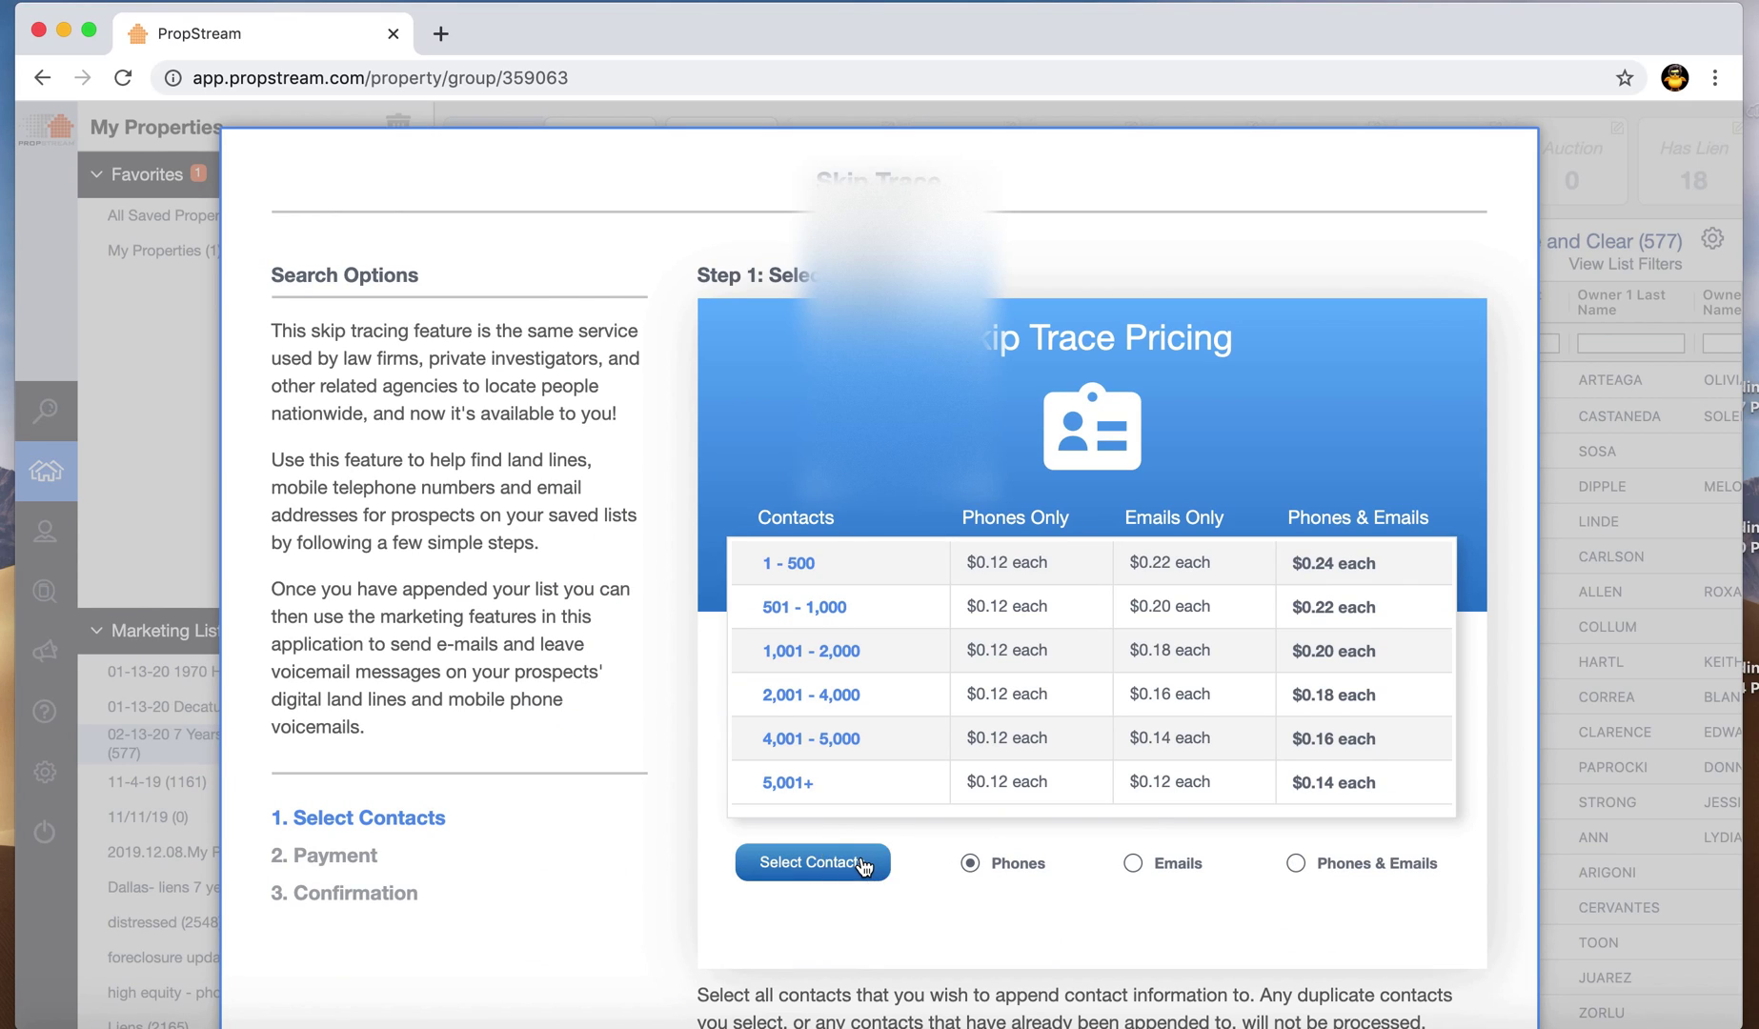
left_click(813, 862)
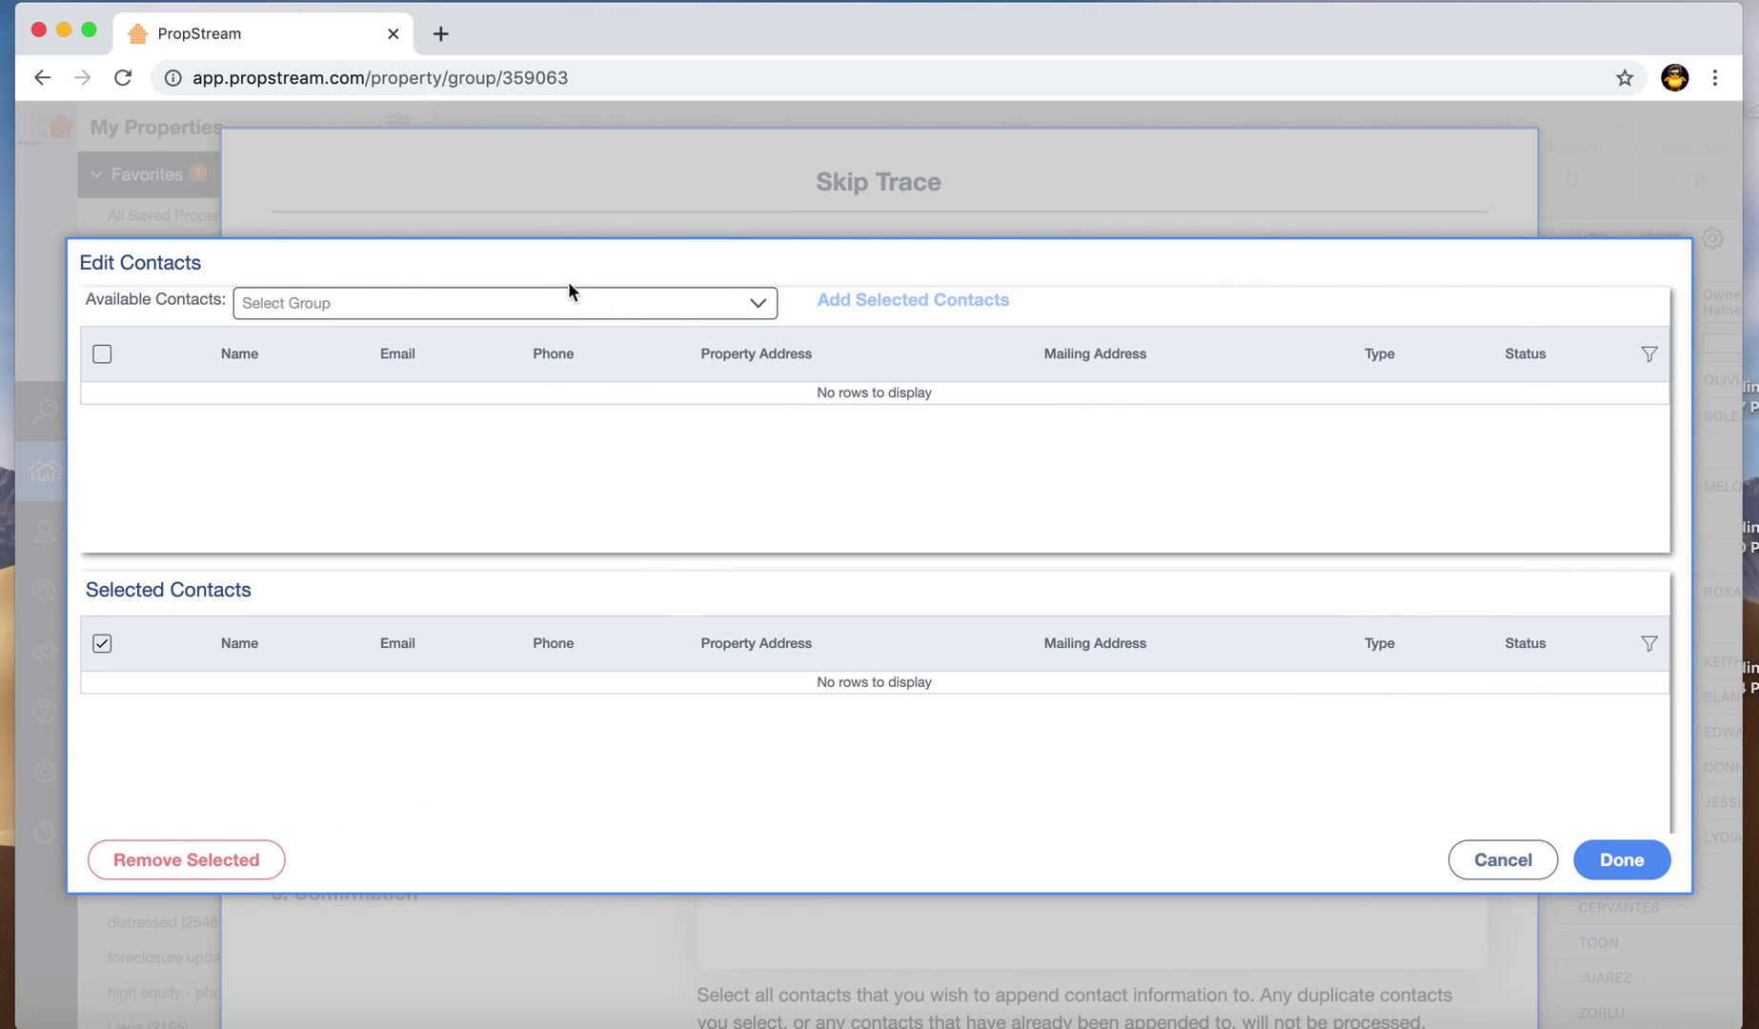
Step: Add all contacts from the "02-13-20 7 Years older Glendale Free and Clear" marketing list to the skip trace and confirm the selection
left_click(511, 302)
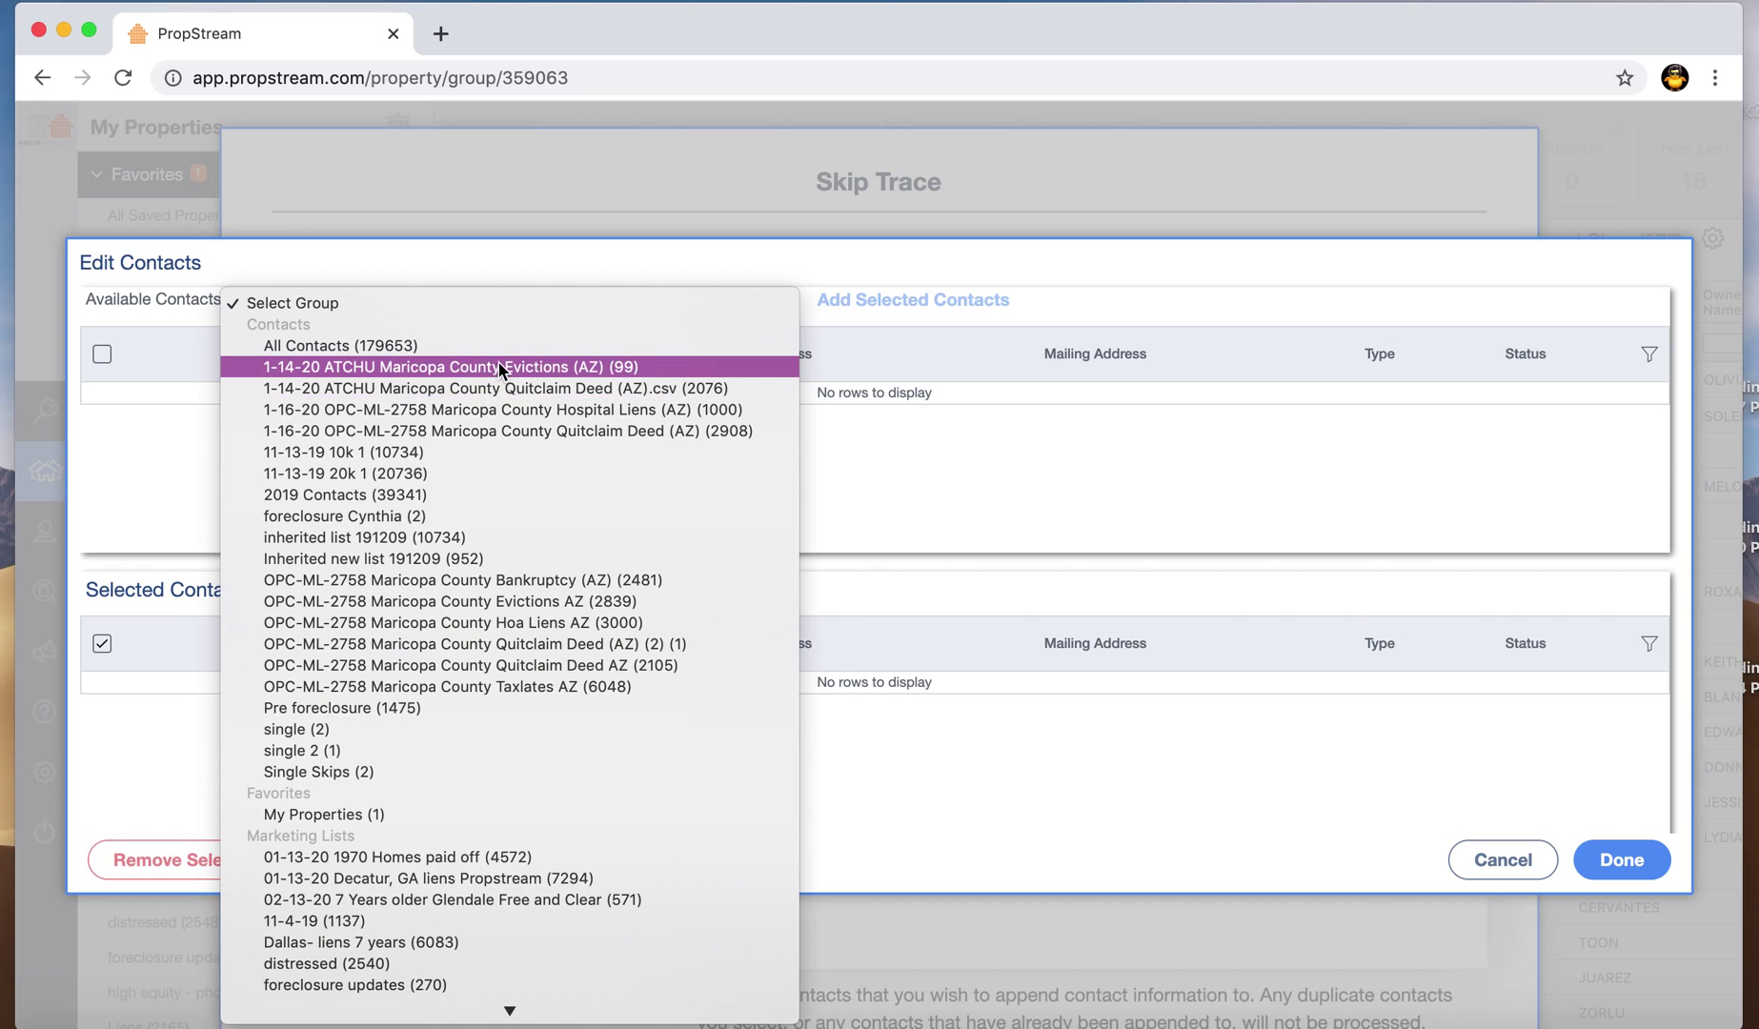
scroll(784, 625, "down", 10)
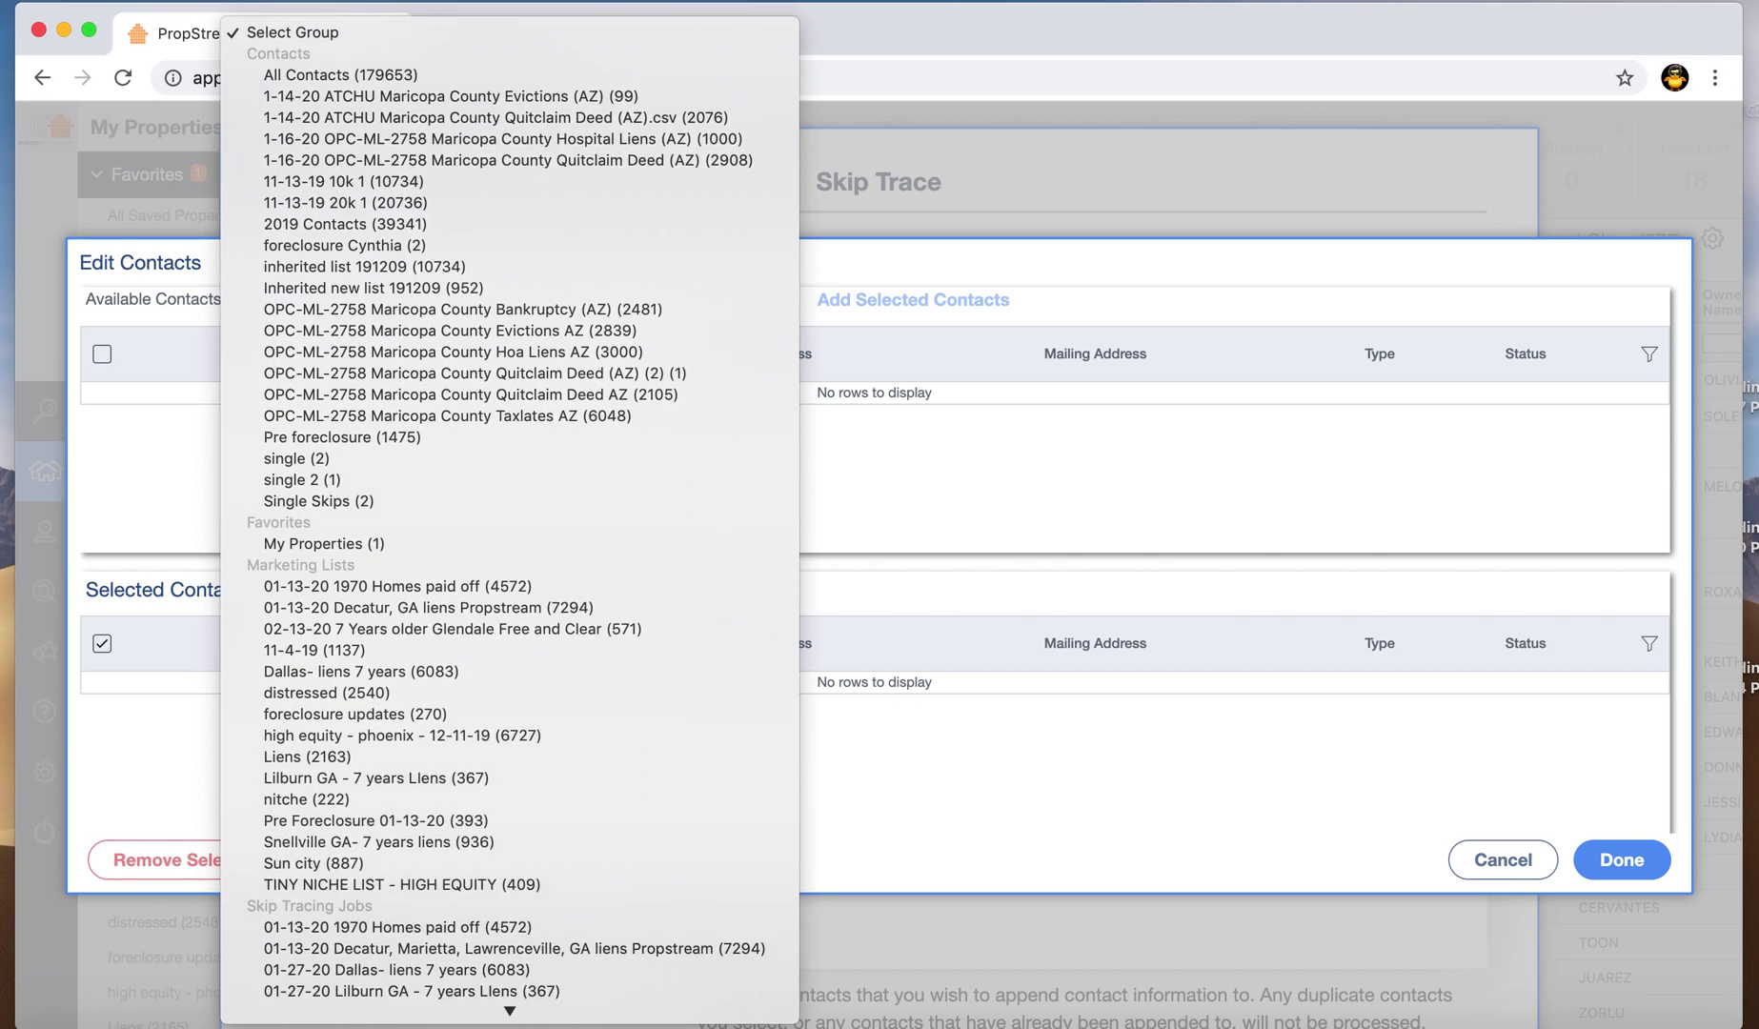
scroll(784, 625, "down", 5)
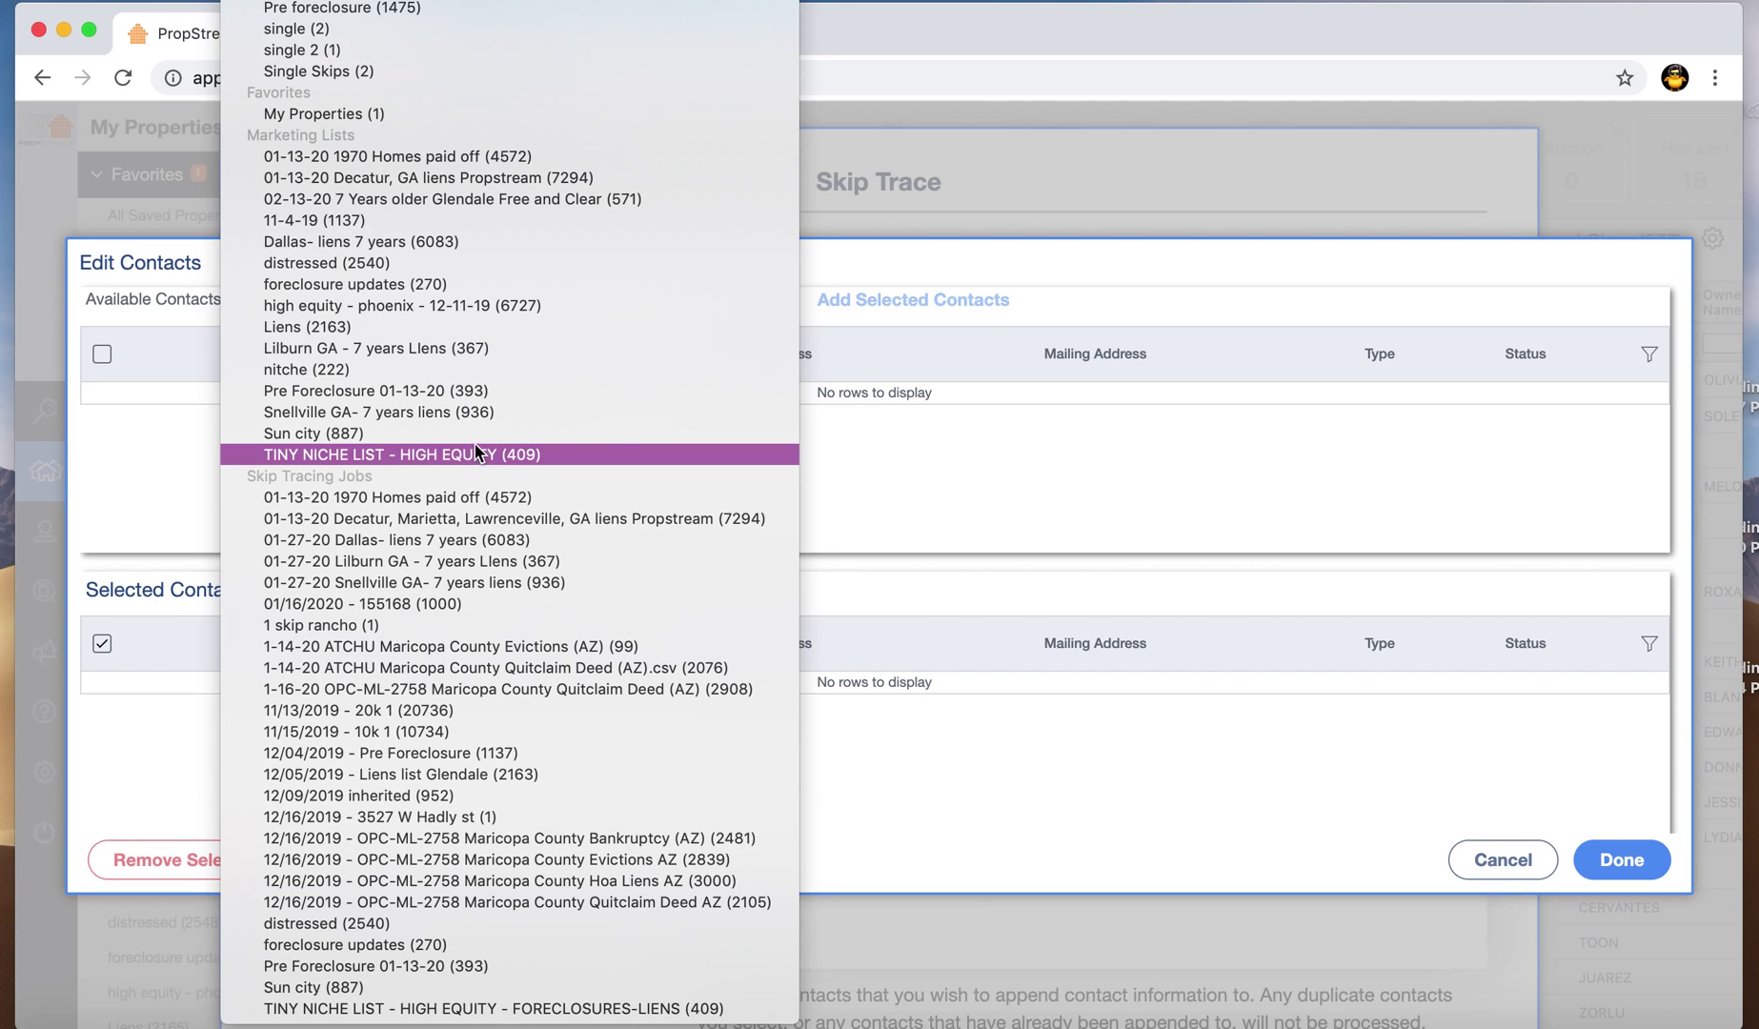
left_click(450, 201)
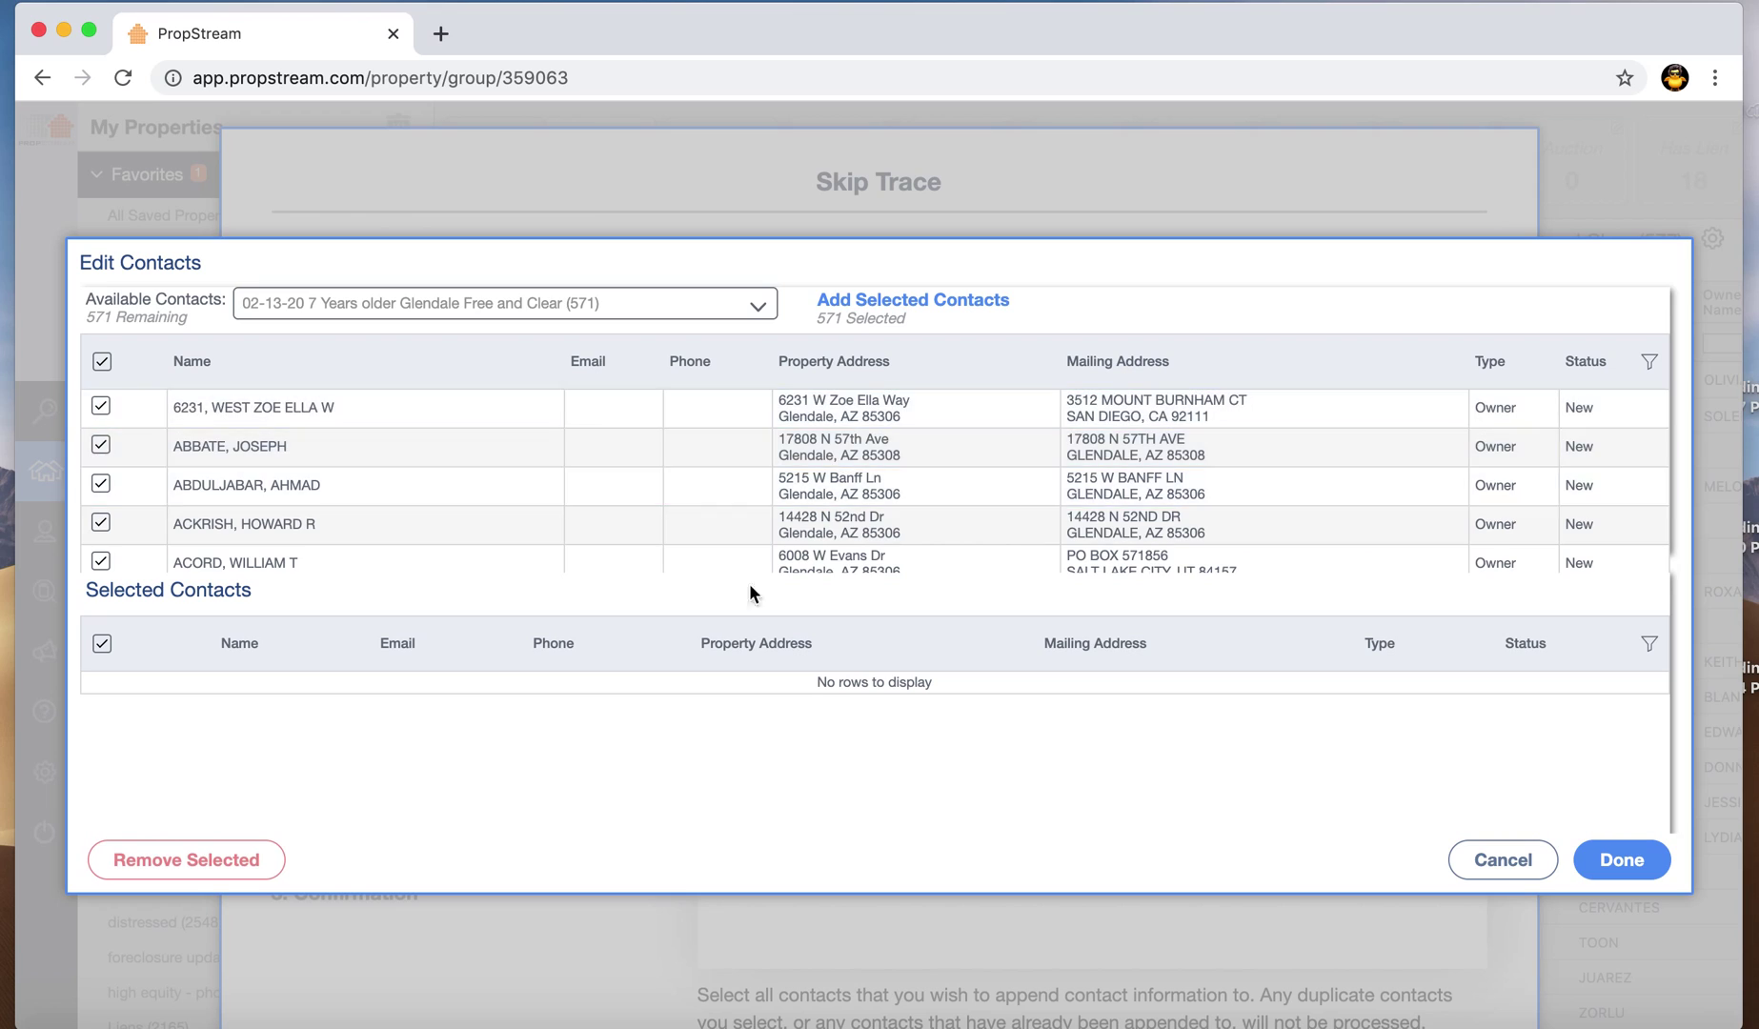
left_click(905, 301)
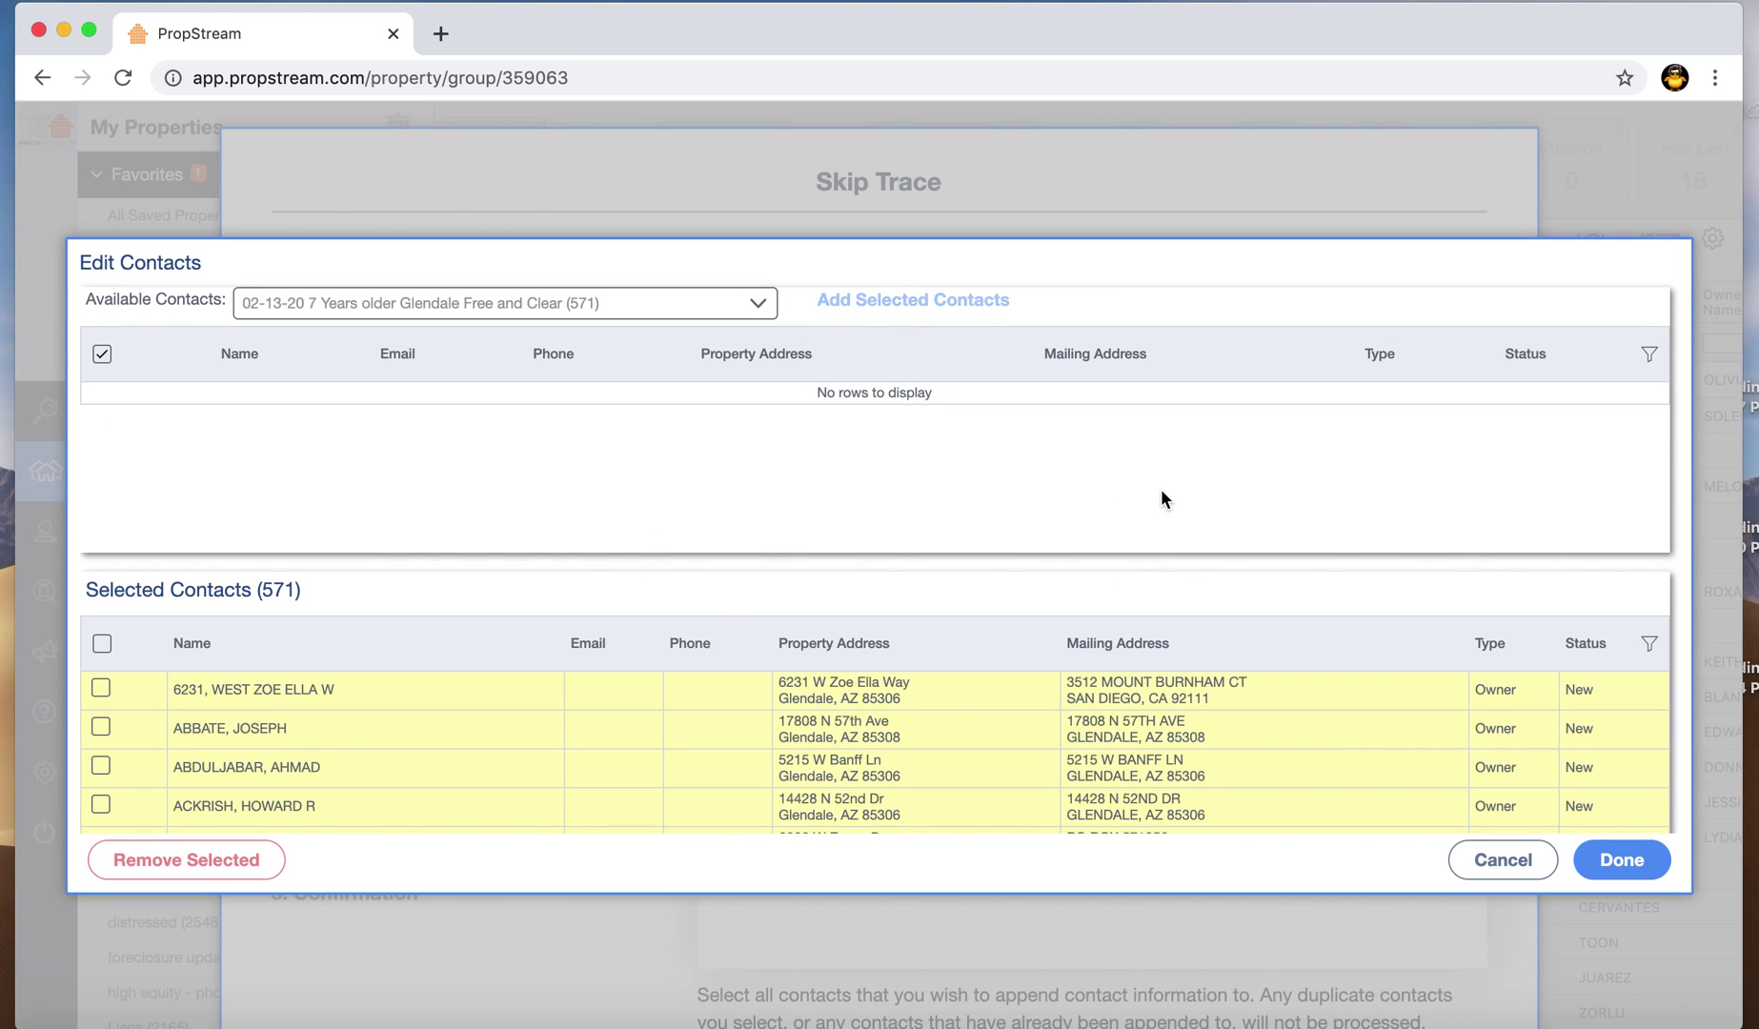
left_click(1622, 862)
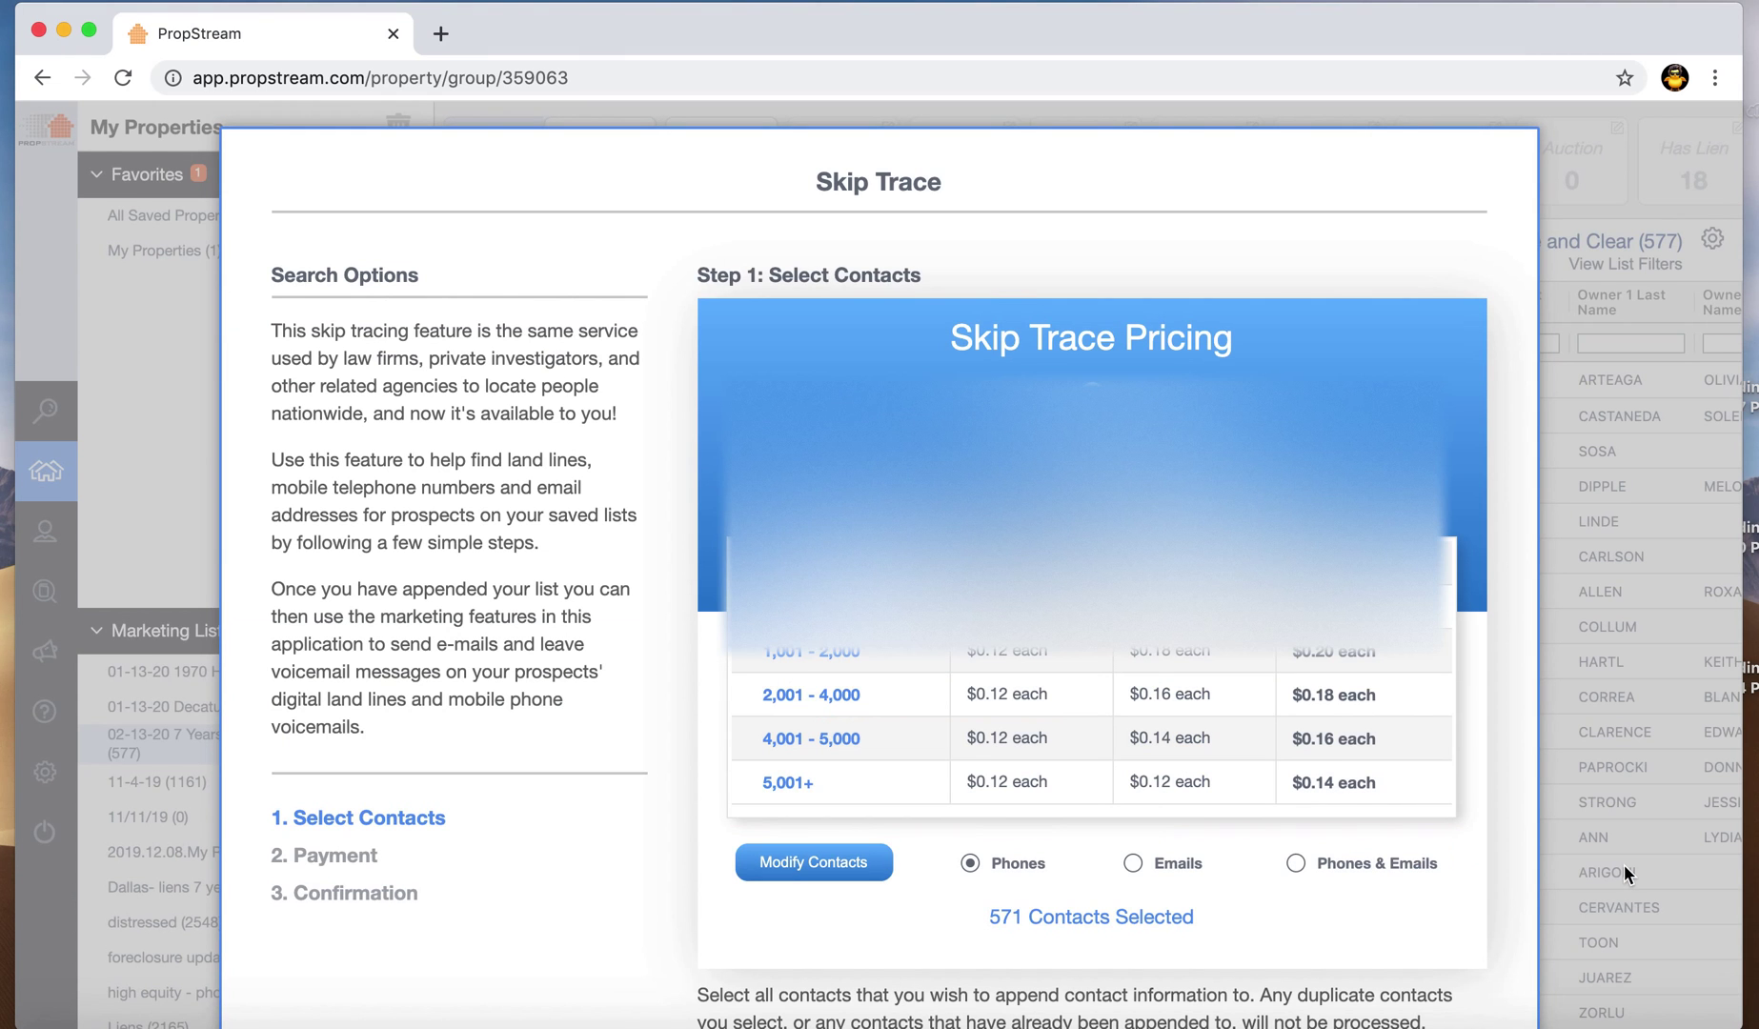
Step: Place the skip trace order, accept the National Do Not Call terms, and finish with the suggested list name
scroll(1398, 833, "down", 2)
left_click(1425, 913)
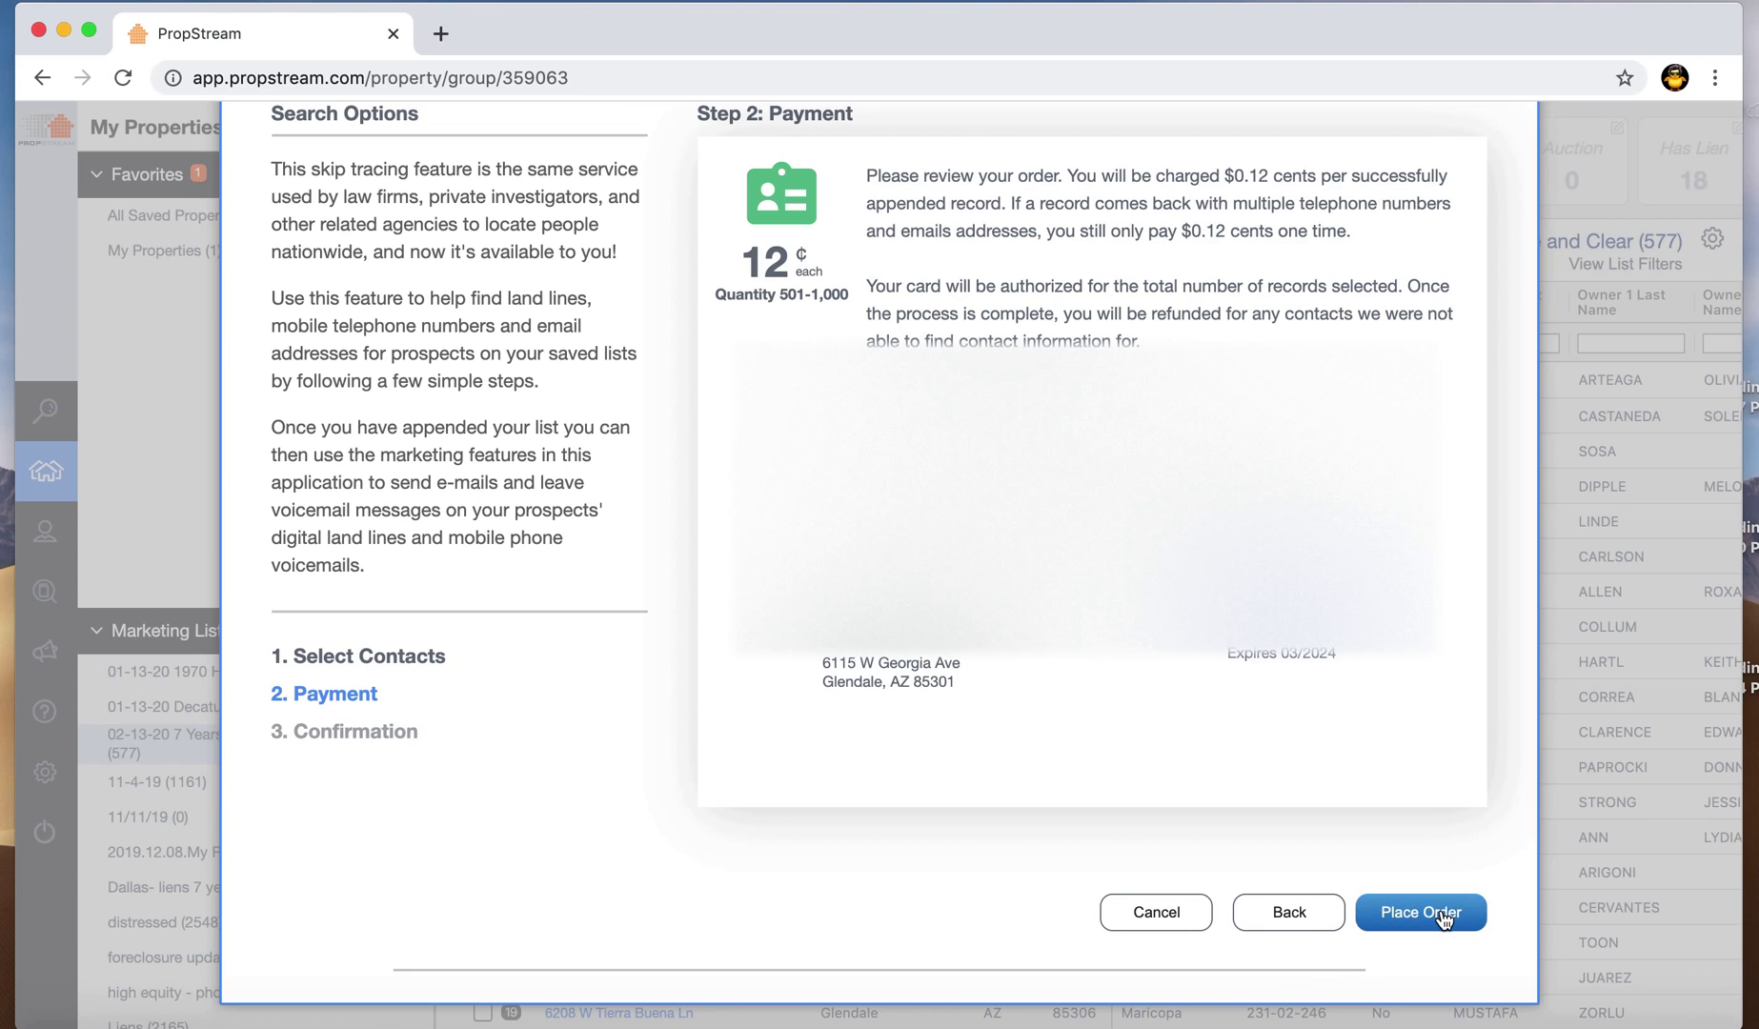
left_click(1443, 918)
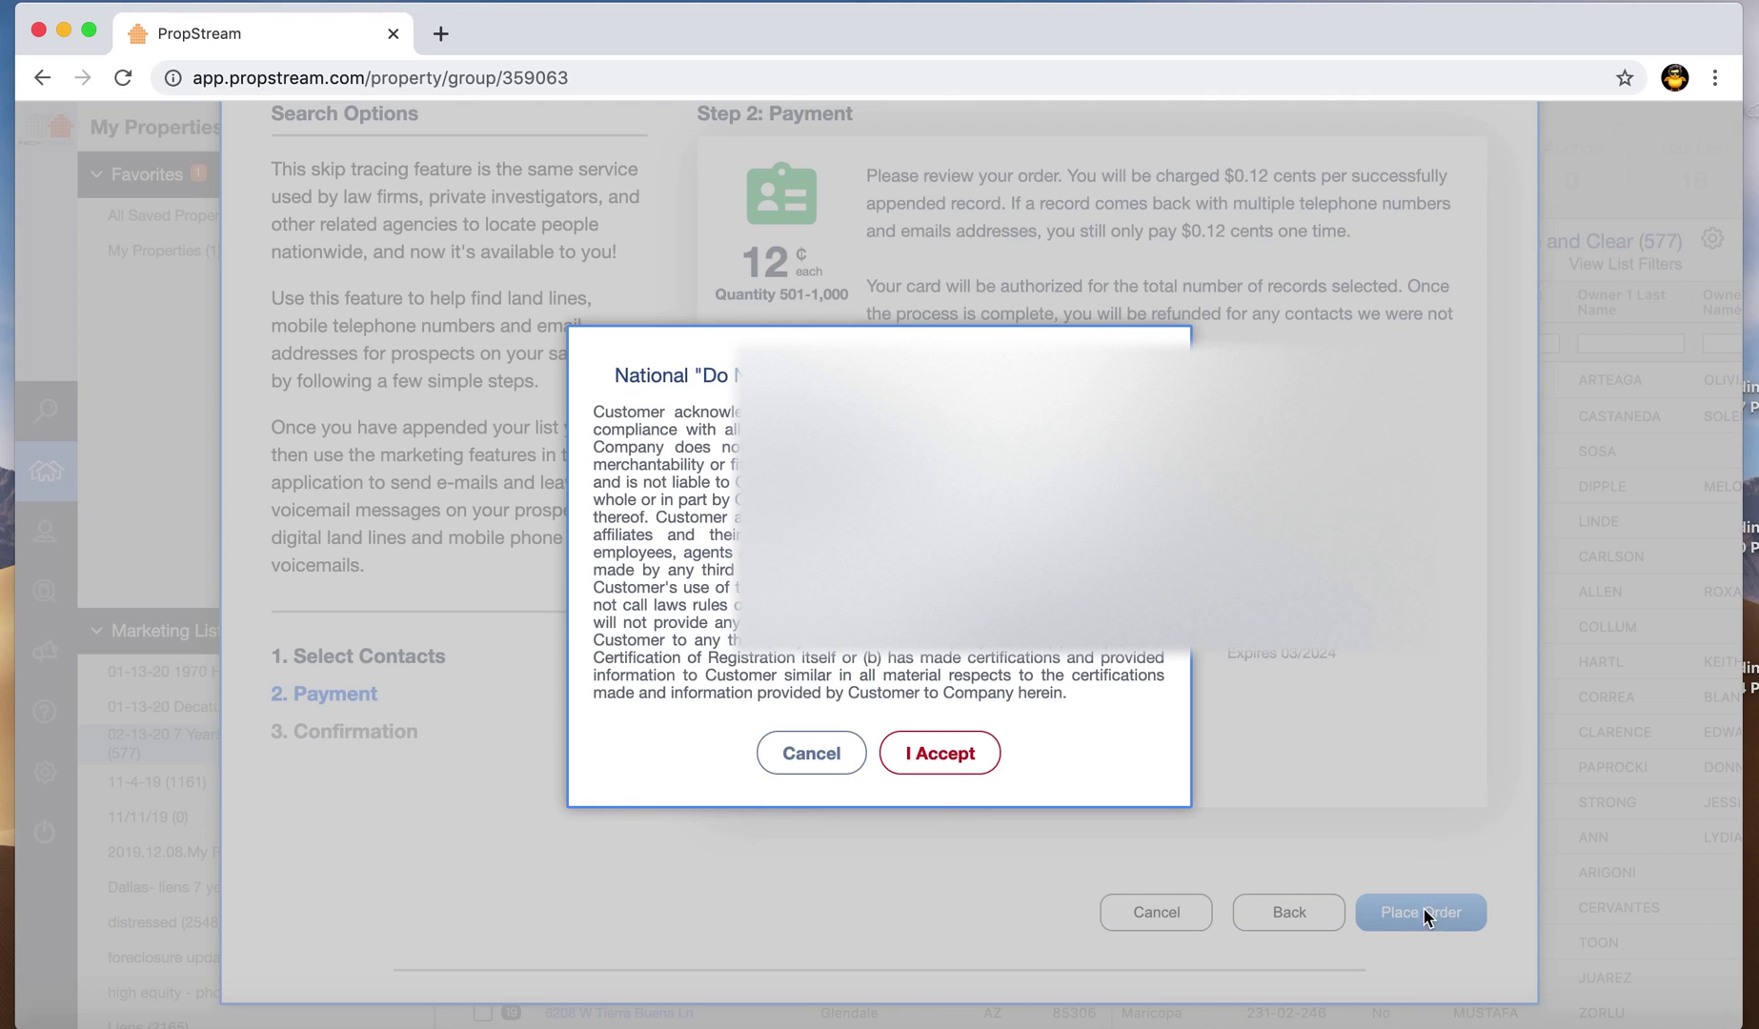
left_click(939, 754)
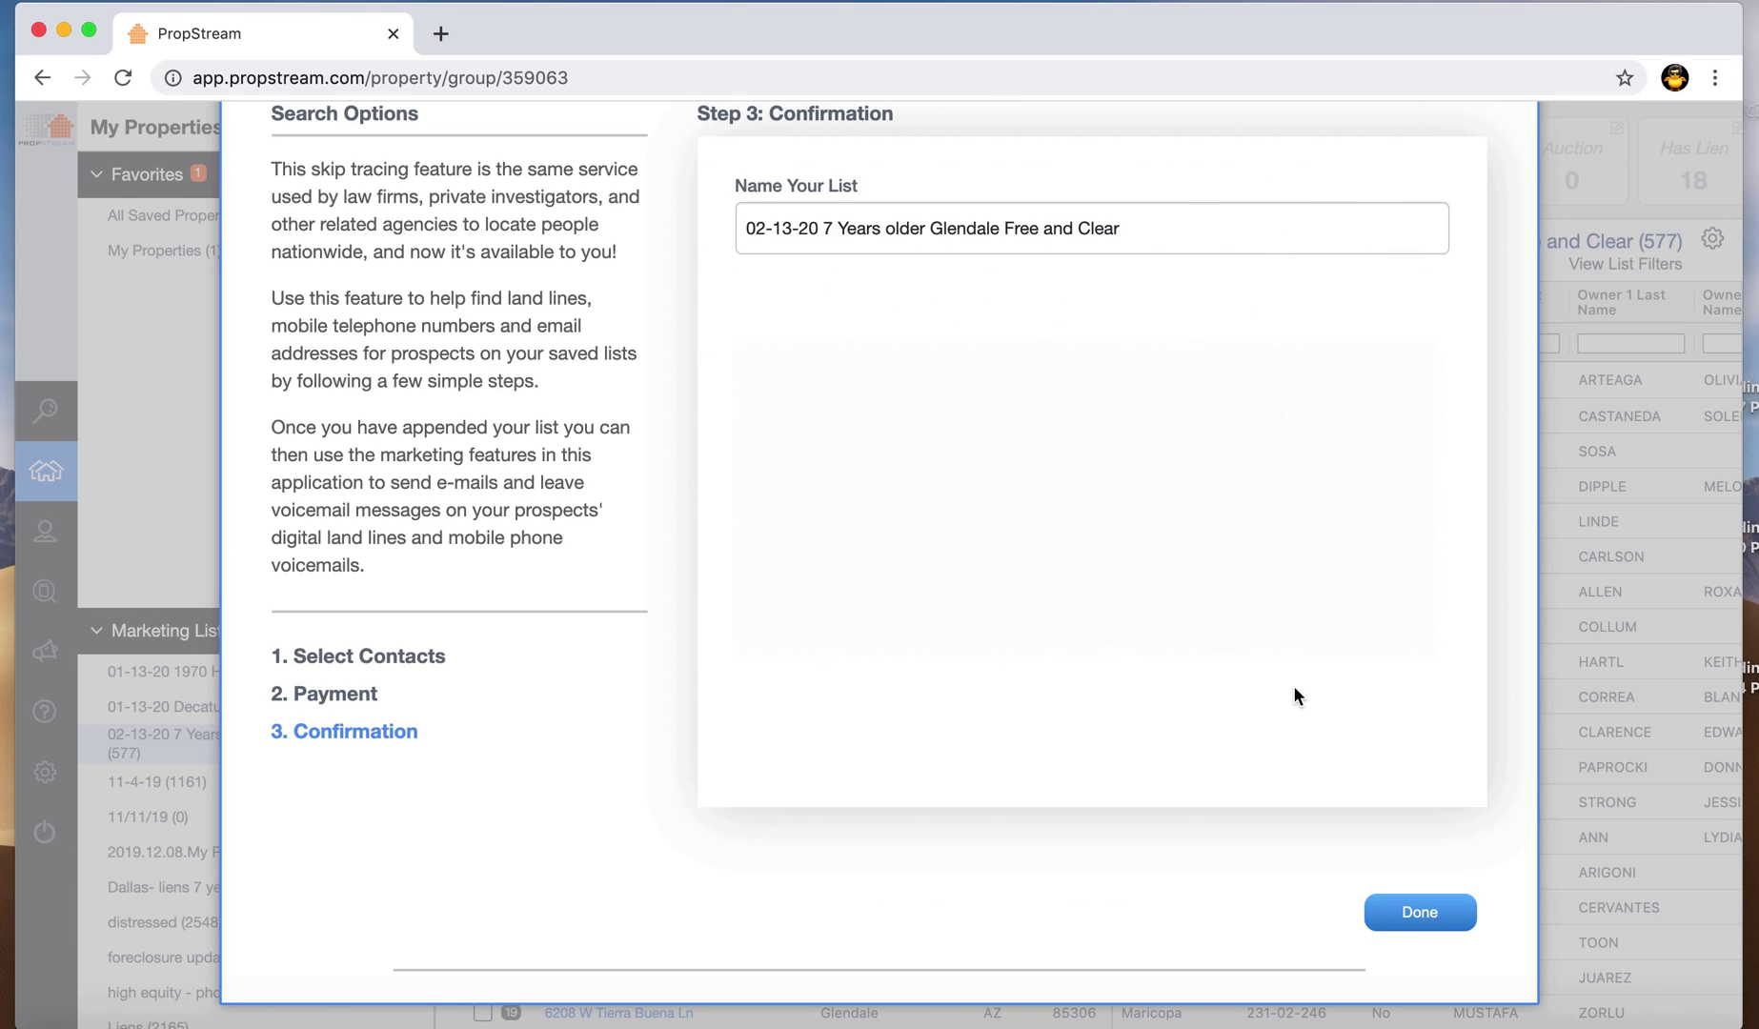
left_click(1420, 920)
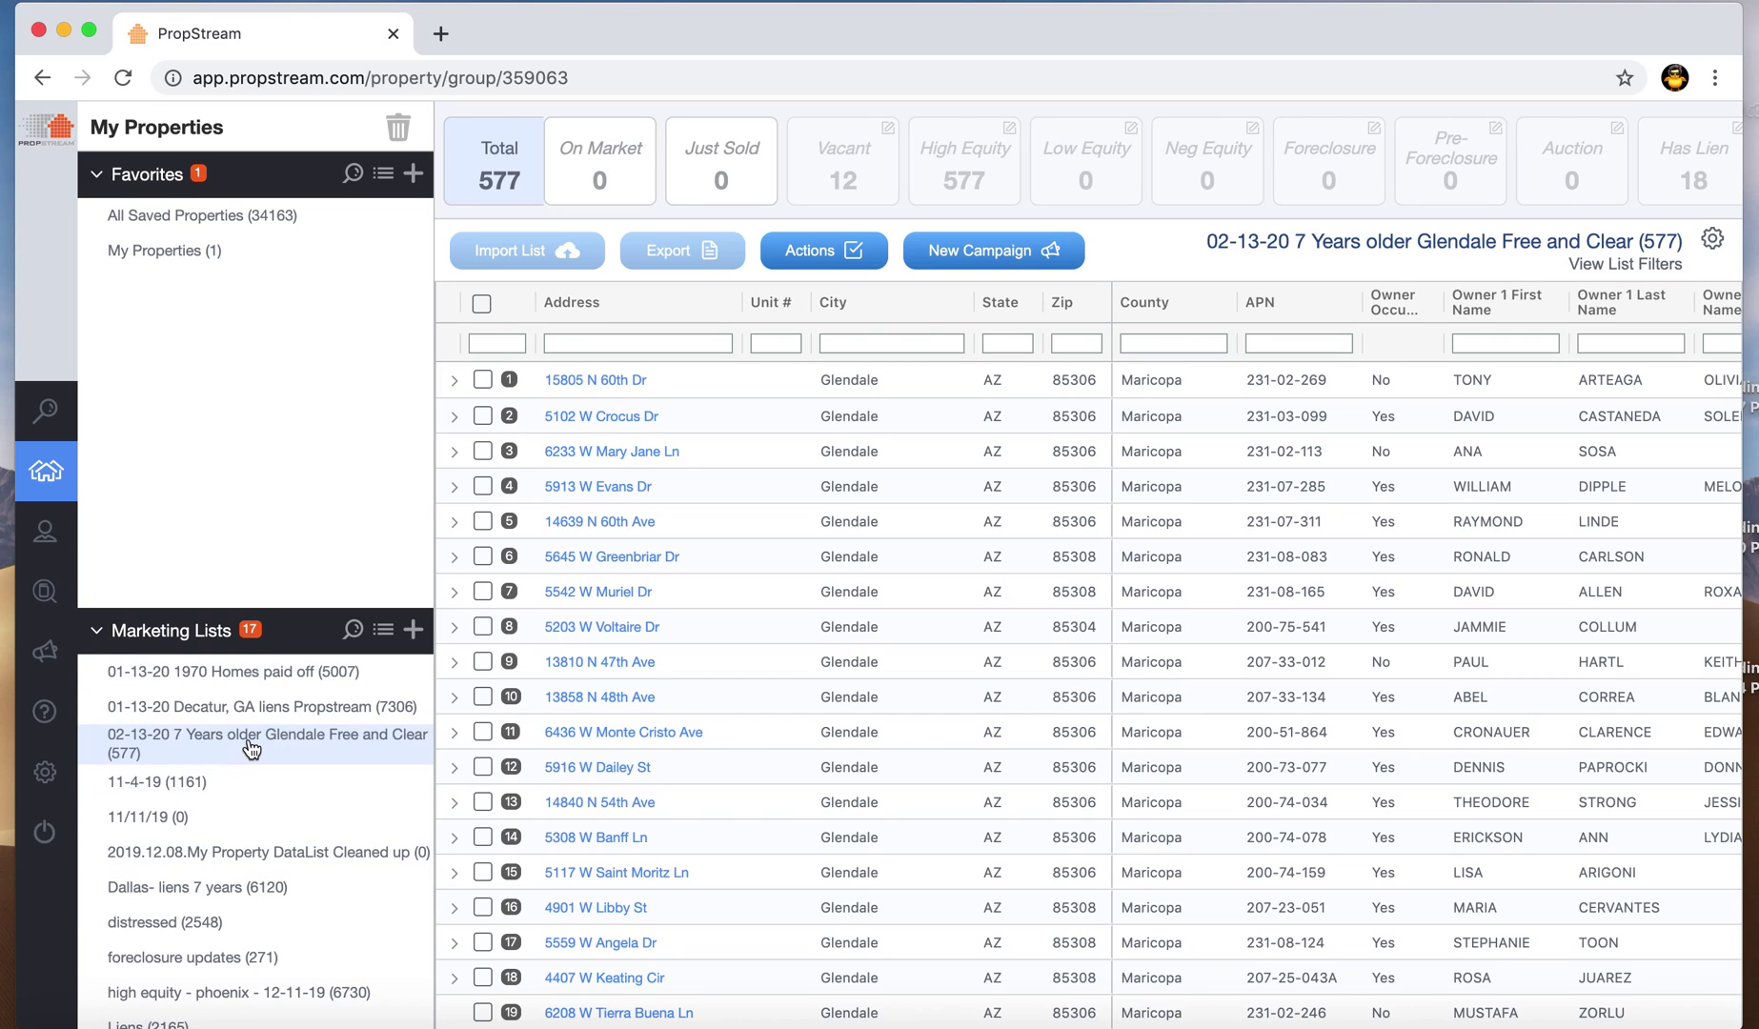
Step: Open the "02-13-20 7 Years older Glendale Free and Clear" skip tracing list in the contacts
left_click(222, 749)
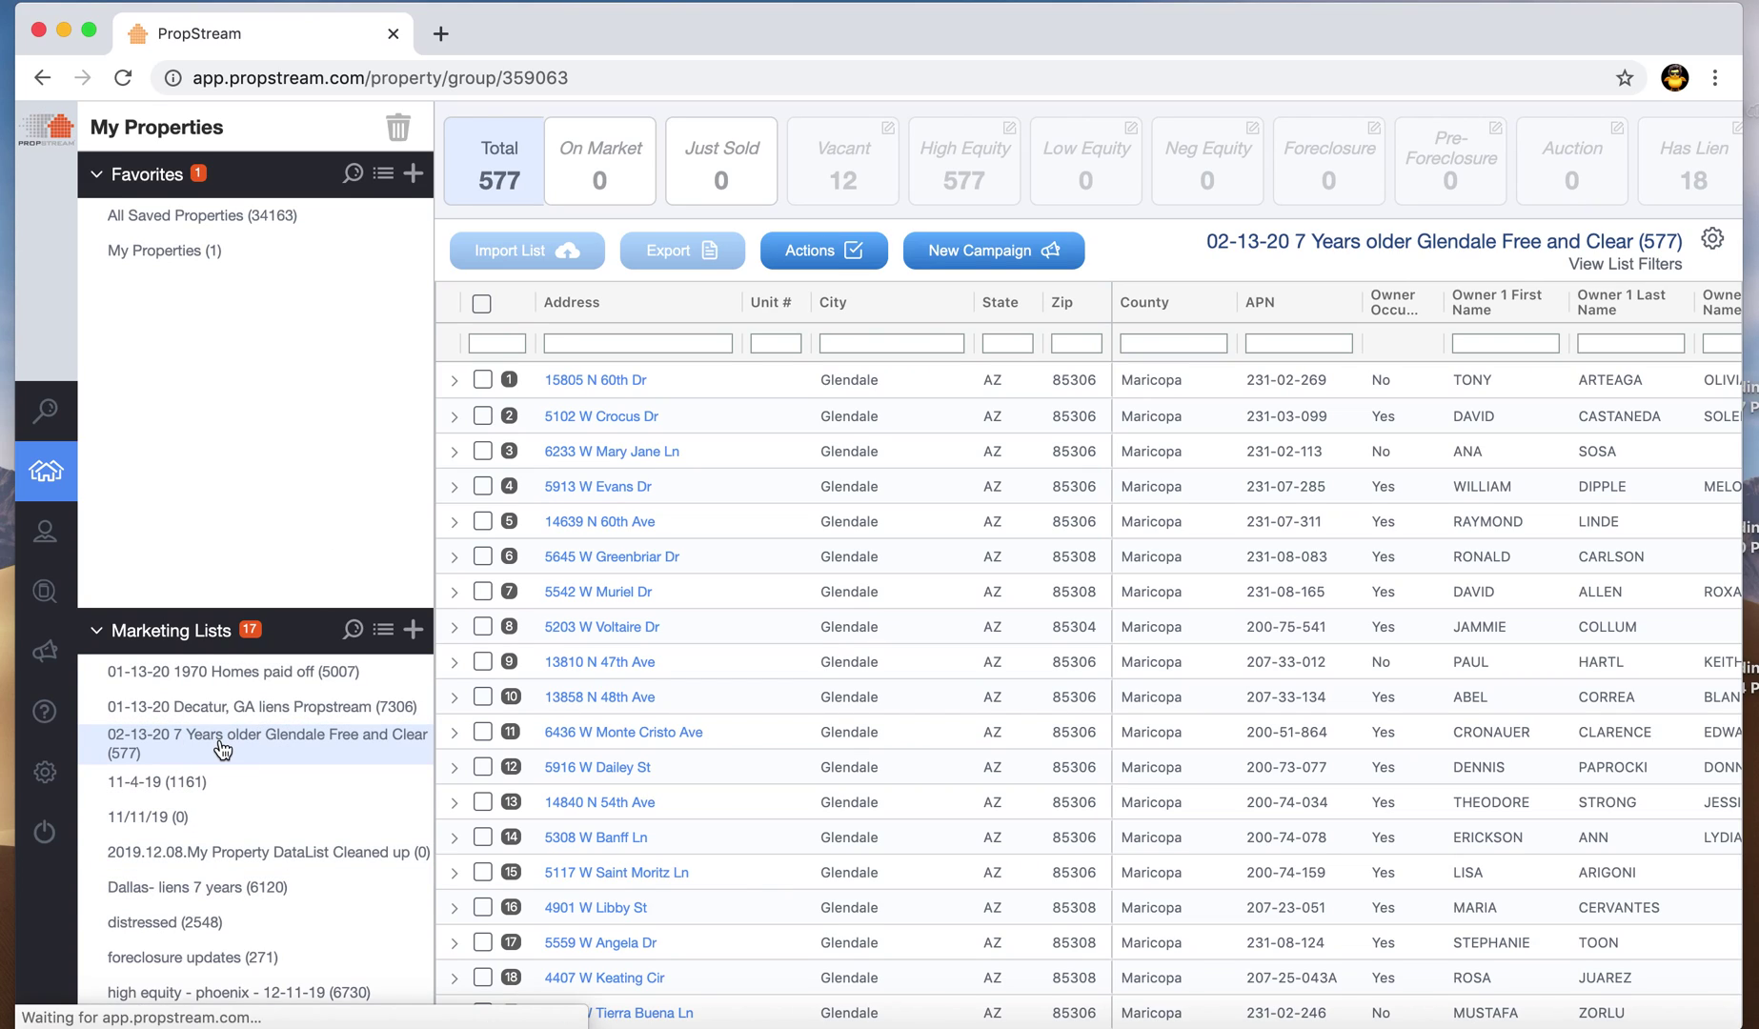
left_click(233, 498)
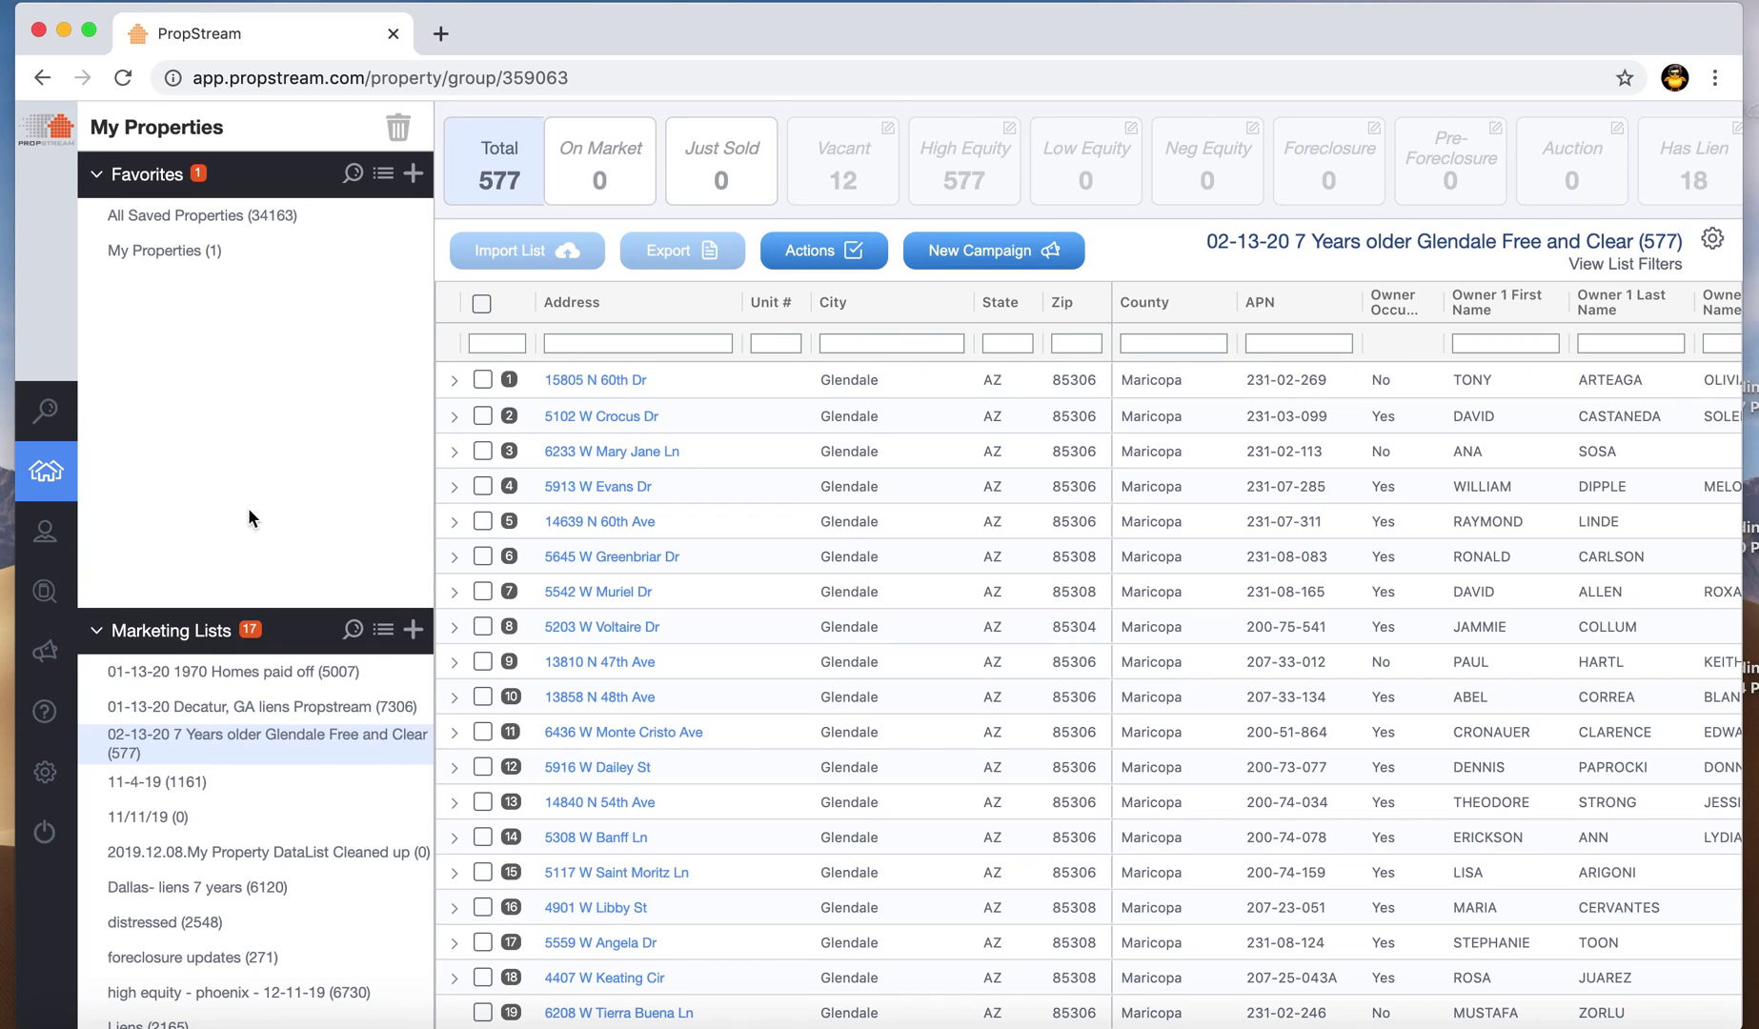
mouse_move(43, 536)
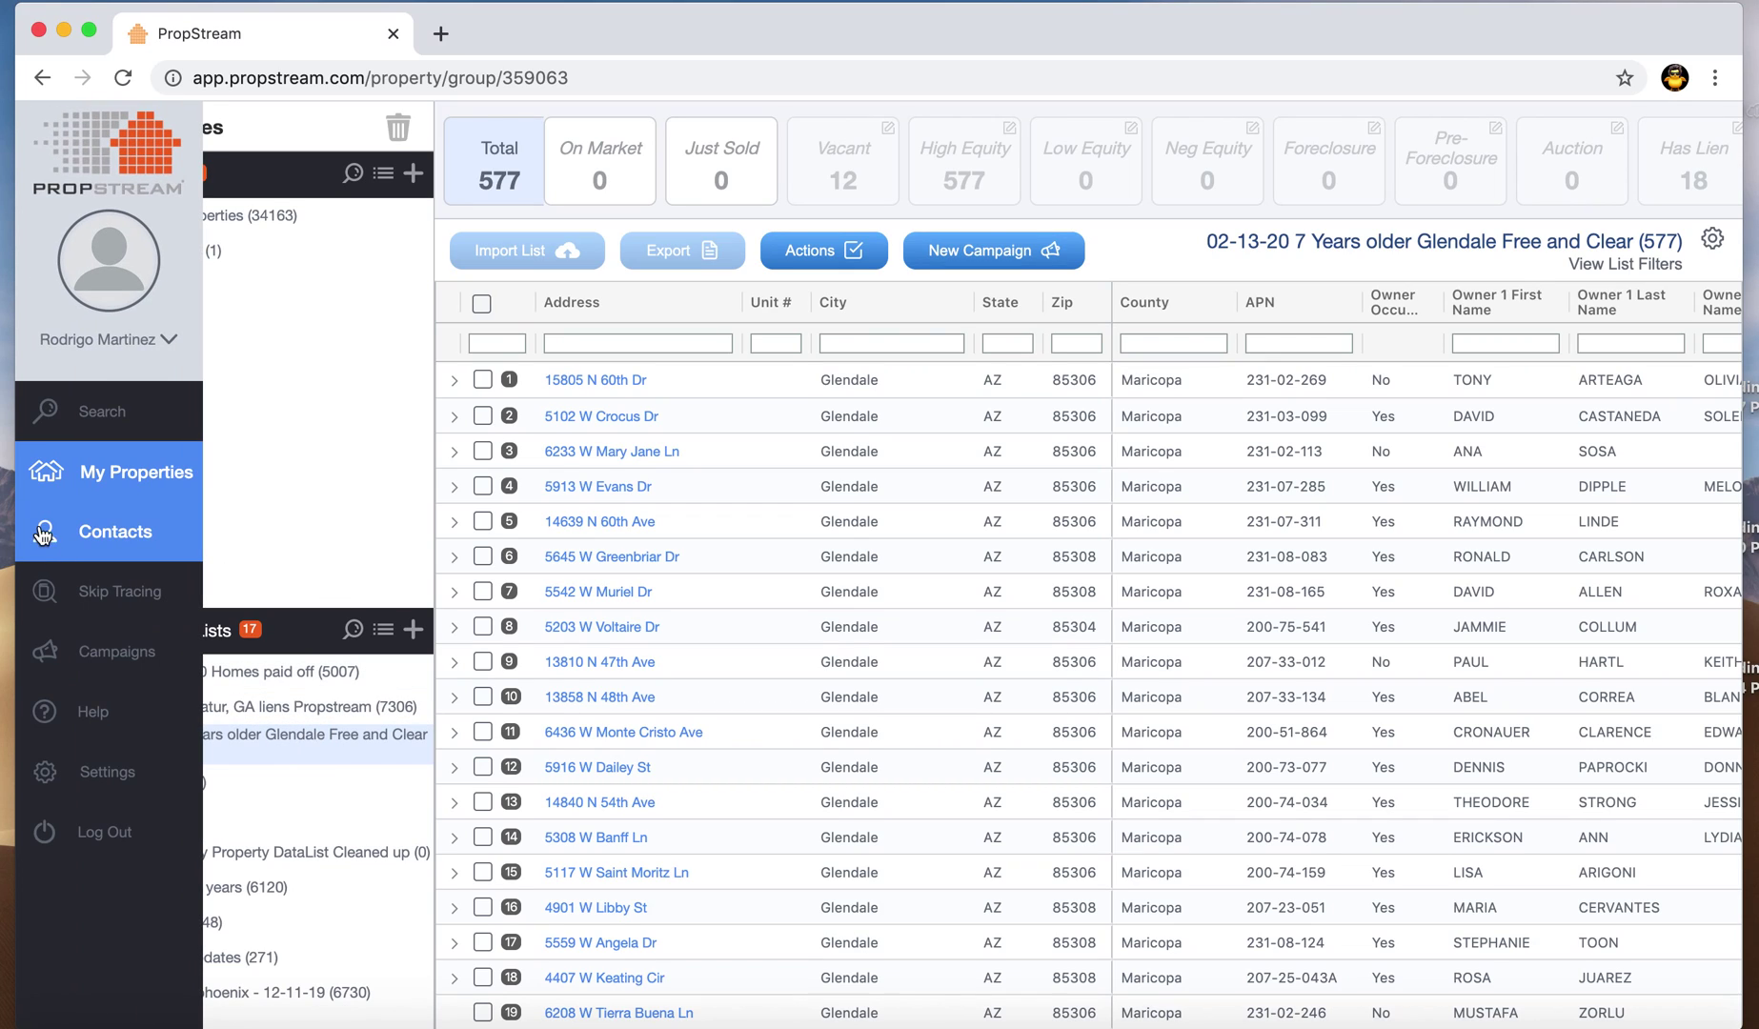
left_click(136, 530)
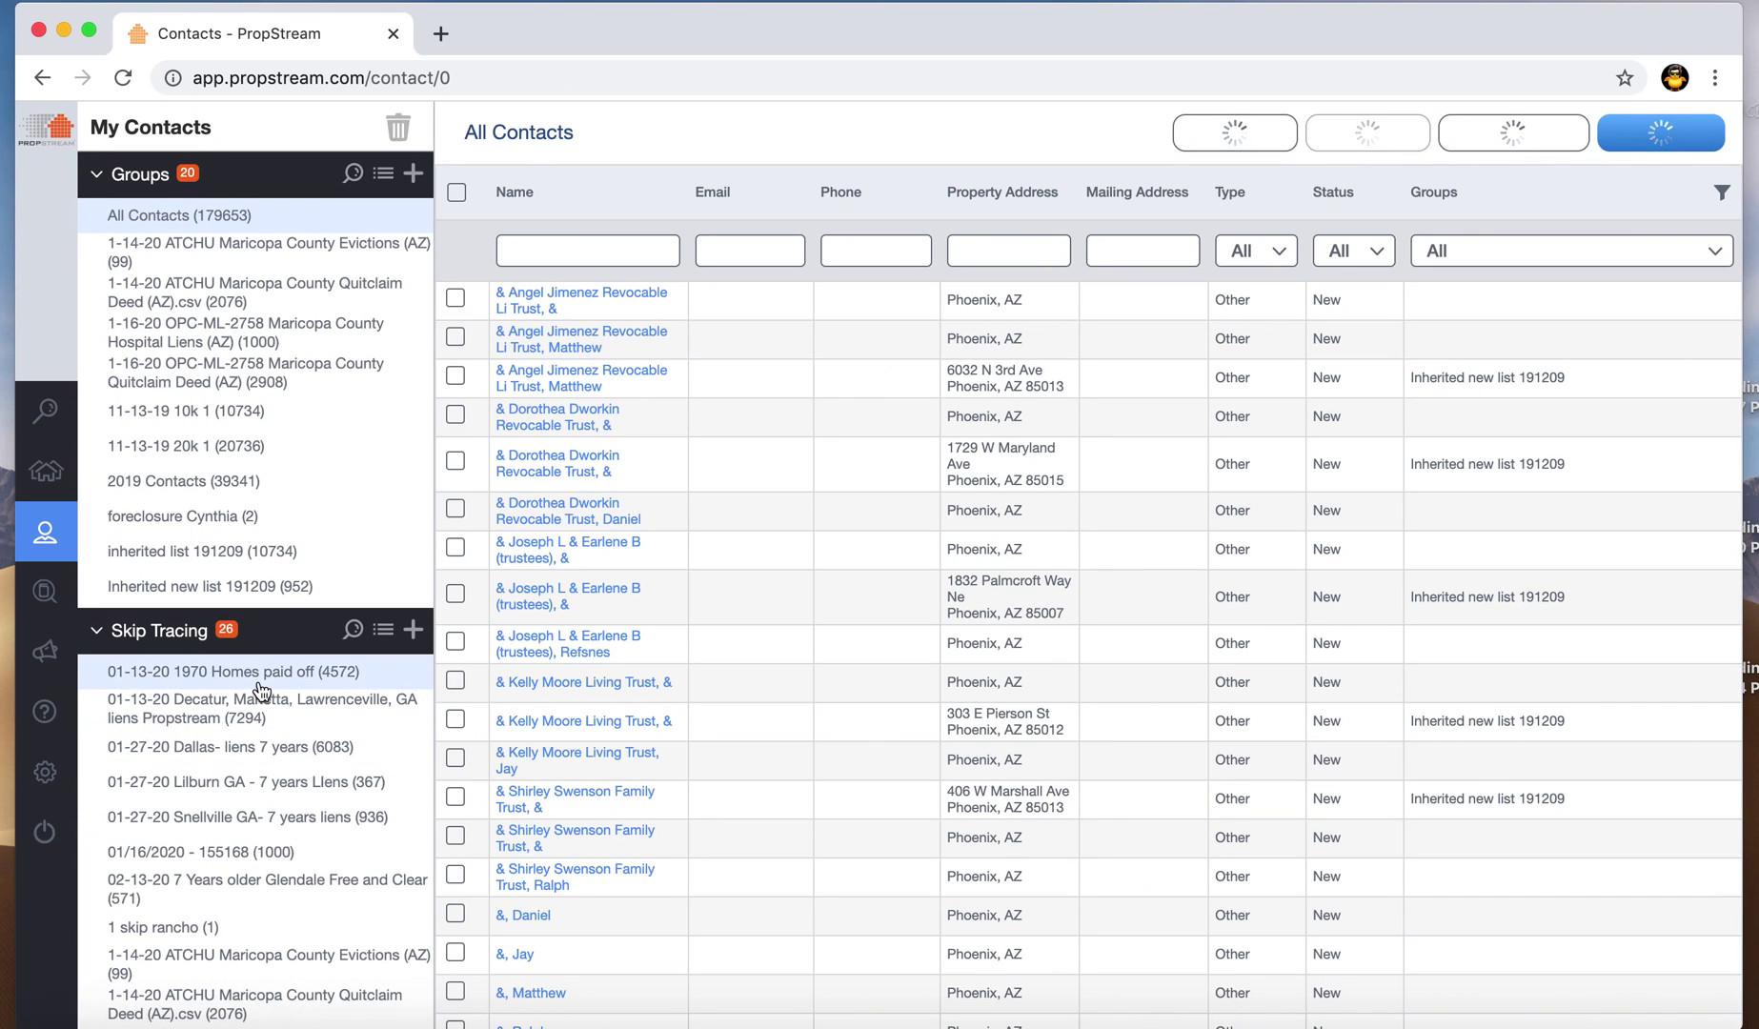
scroll(264, 743, "down", 3)
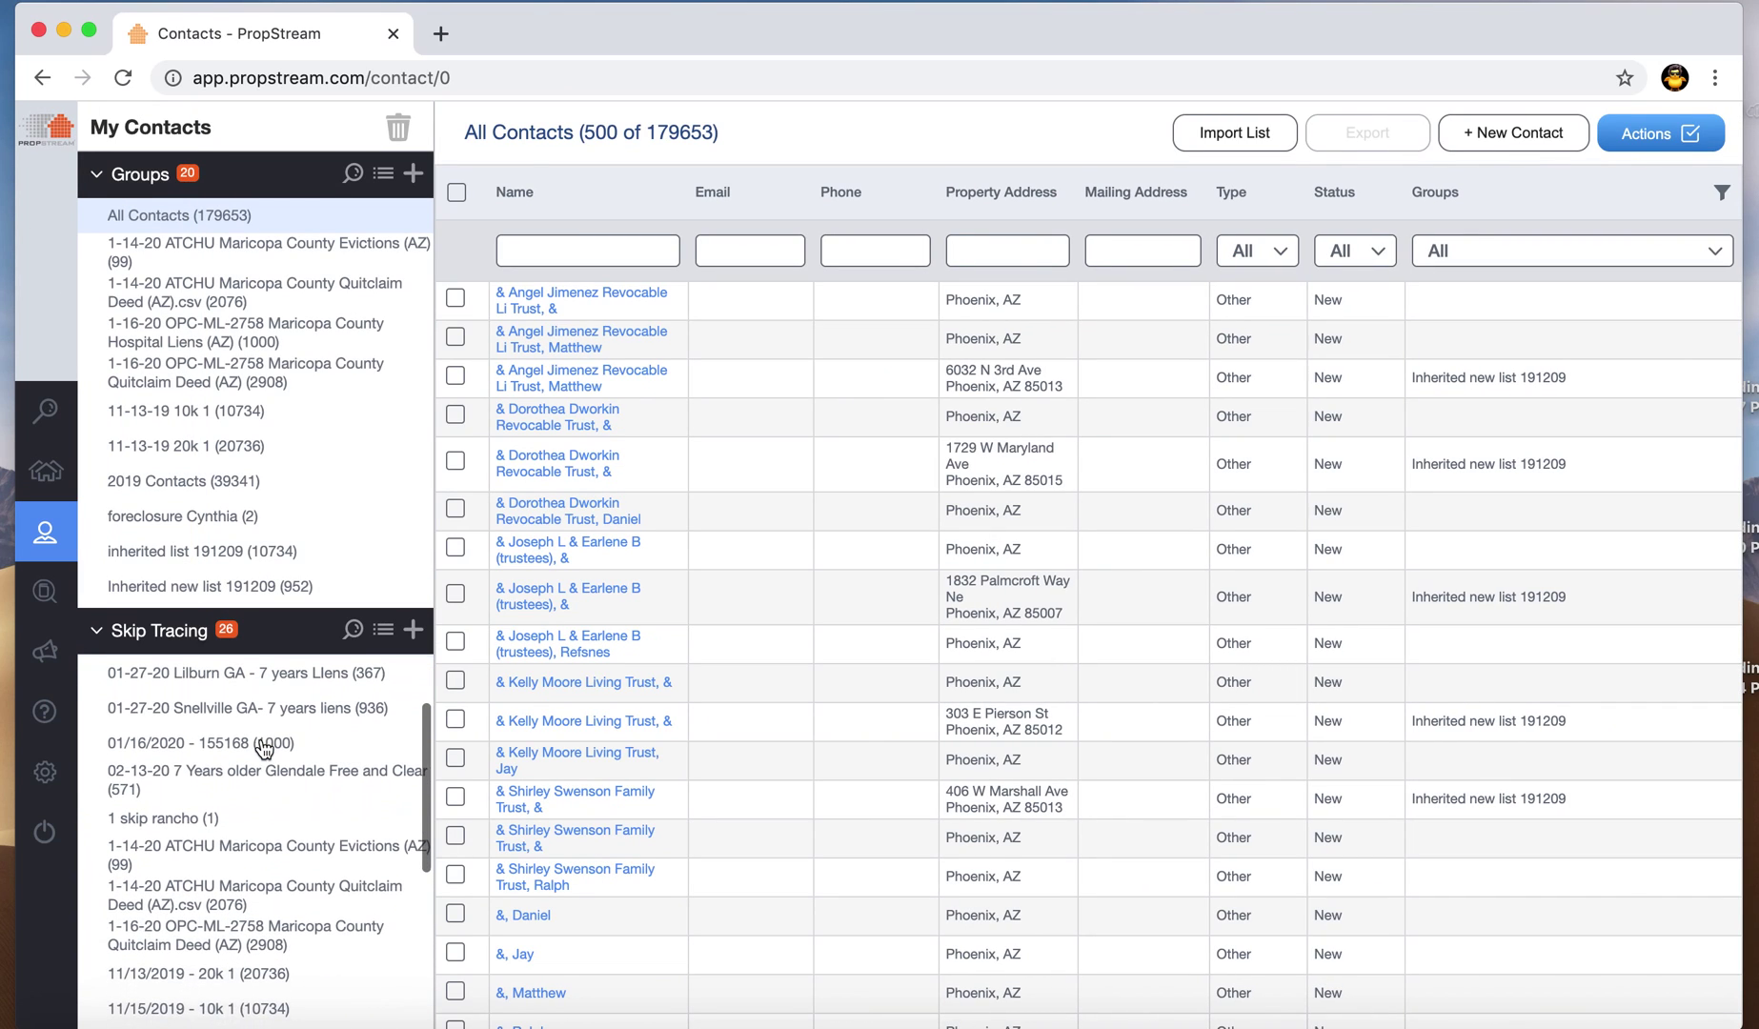
scroll(263, 748, "up", 3)
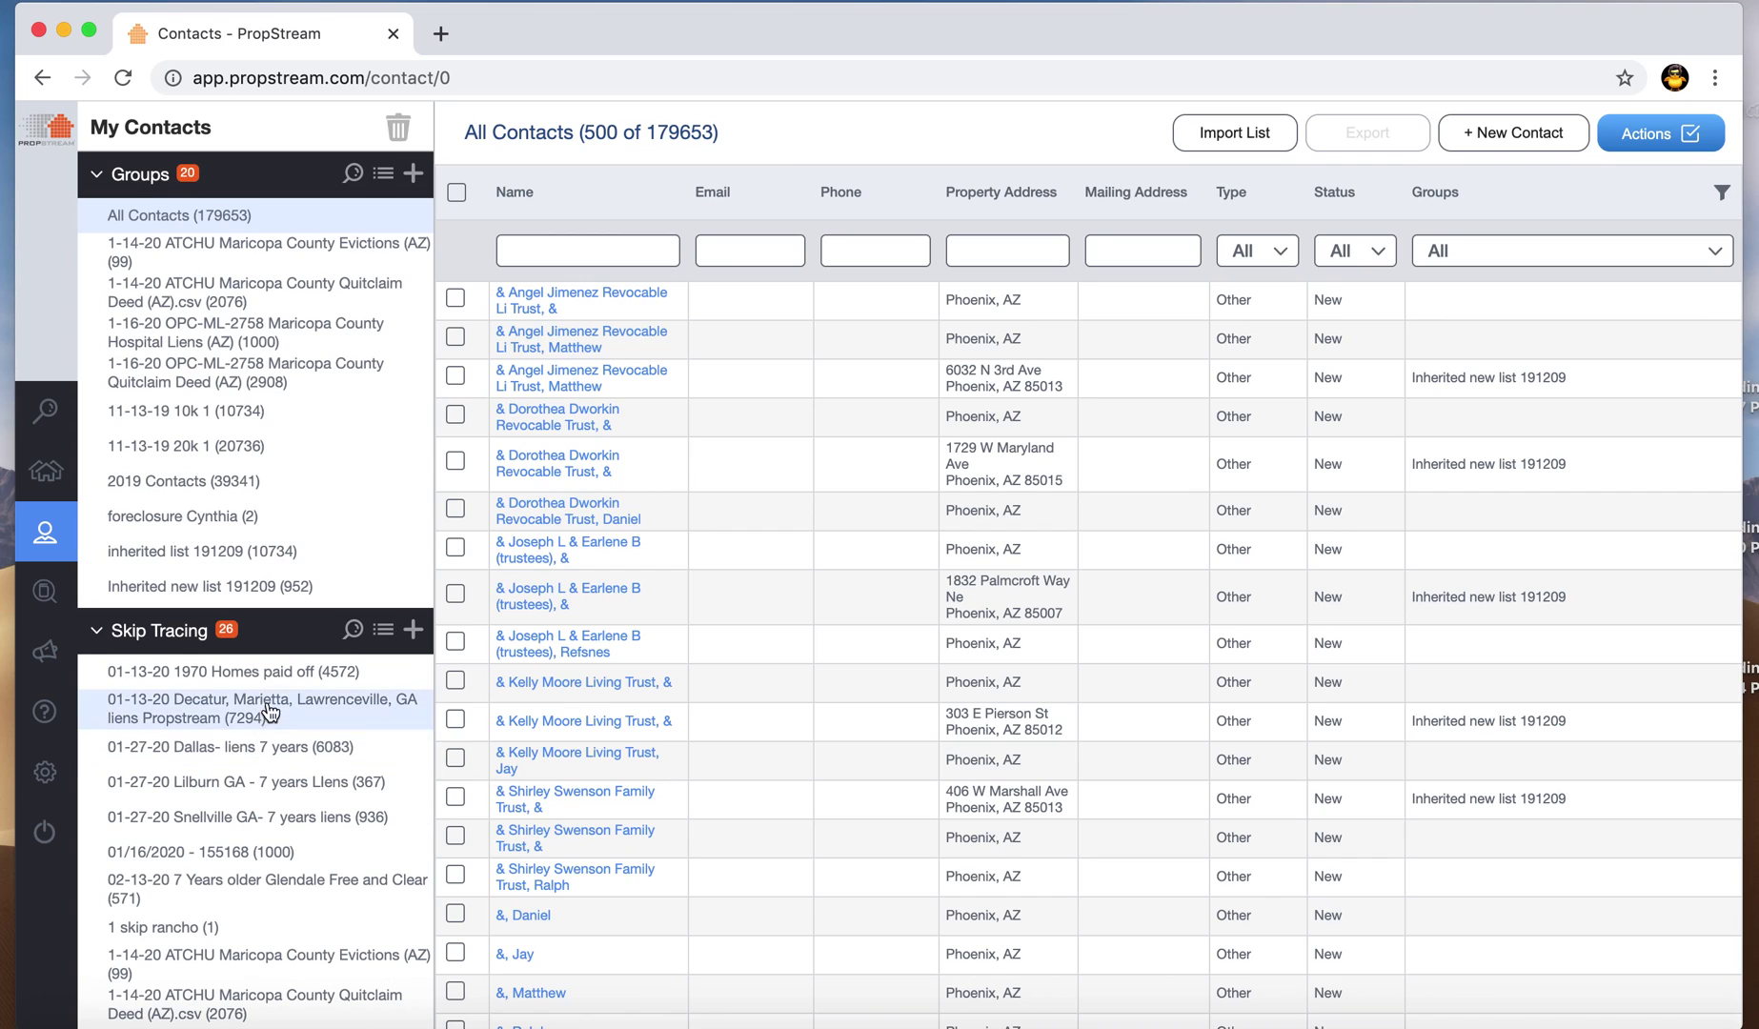
scroll(267, 714, "down", 1)
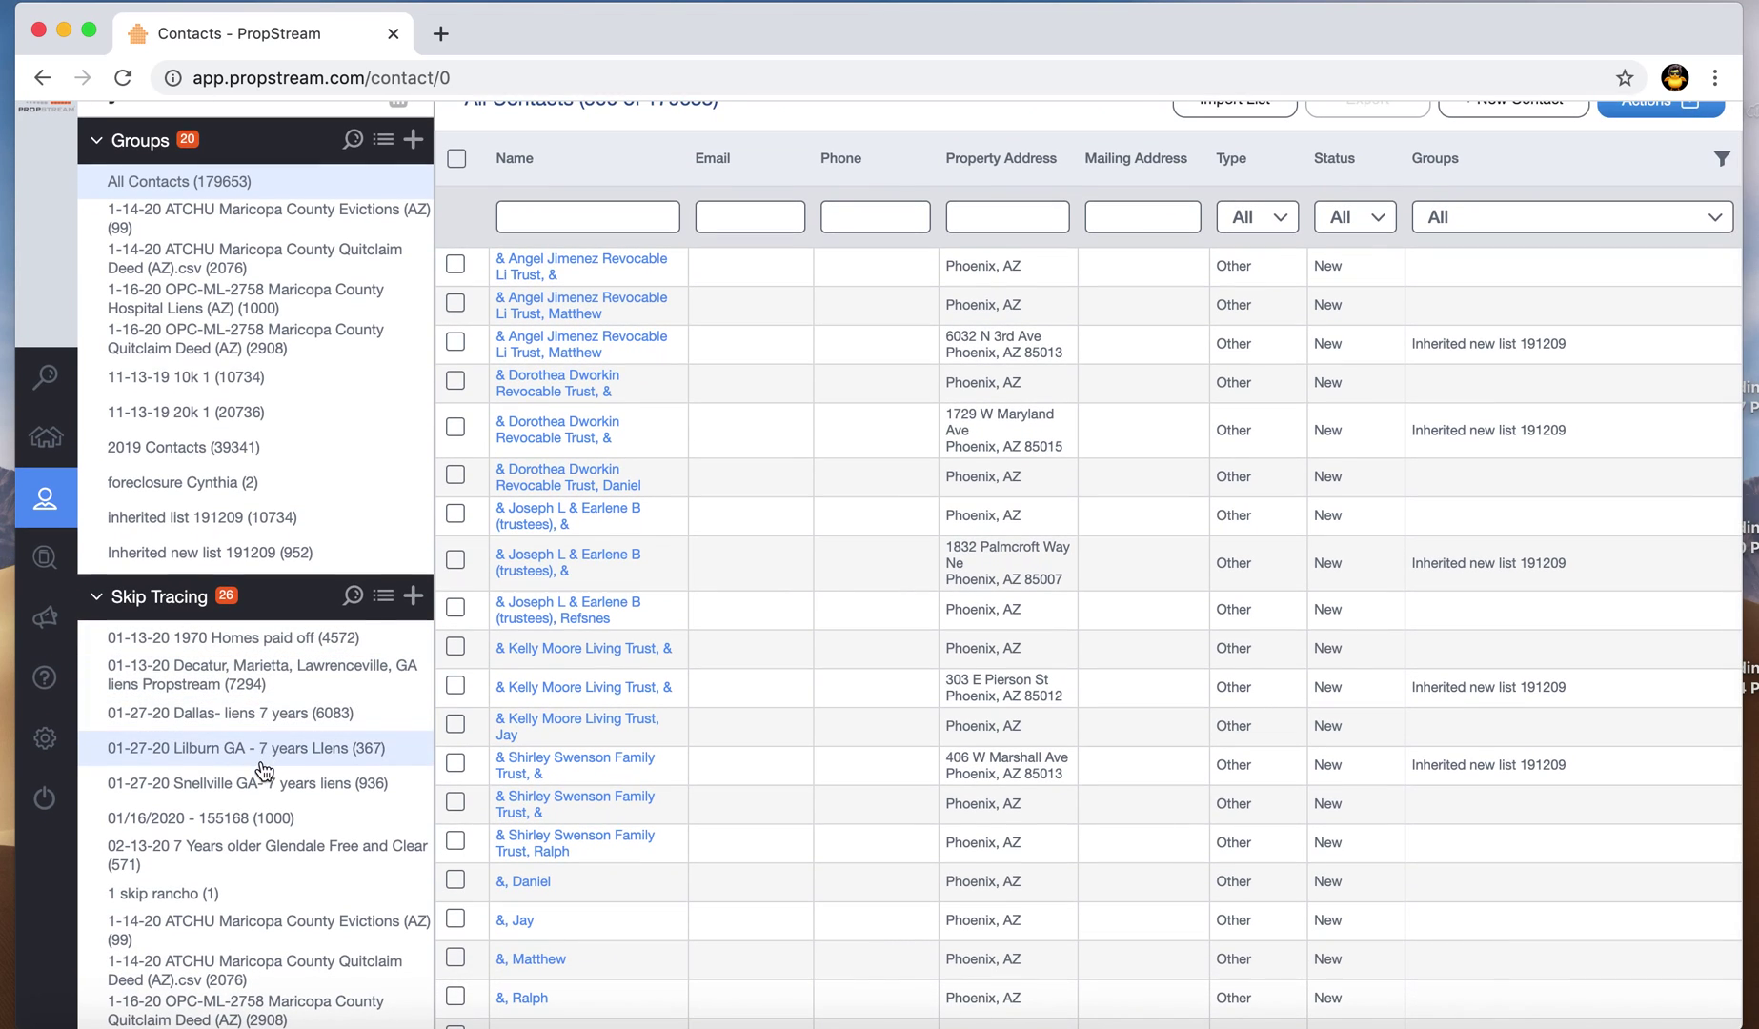
scroll(265, 772, "down", 3)
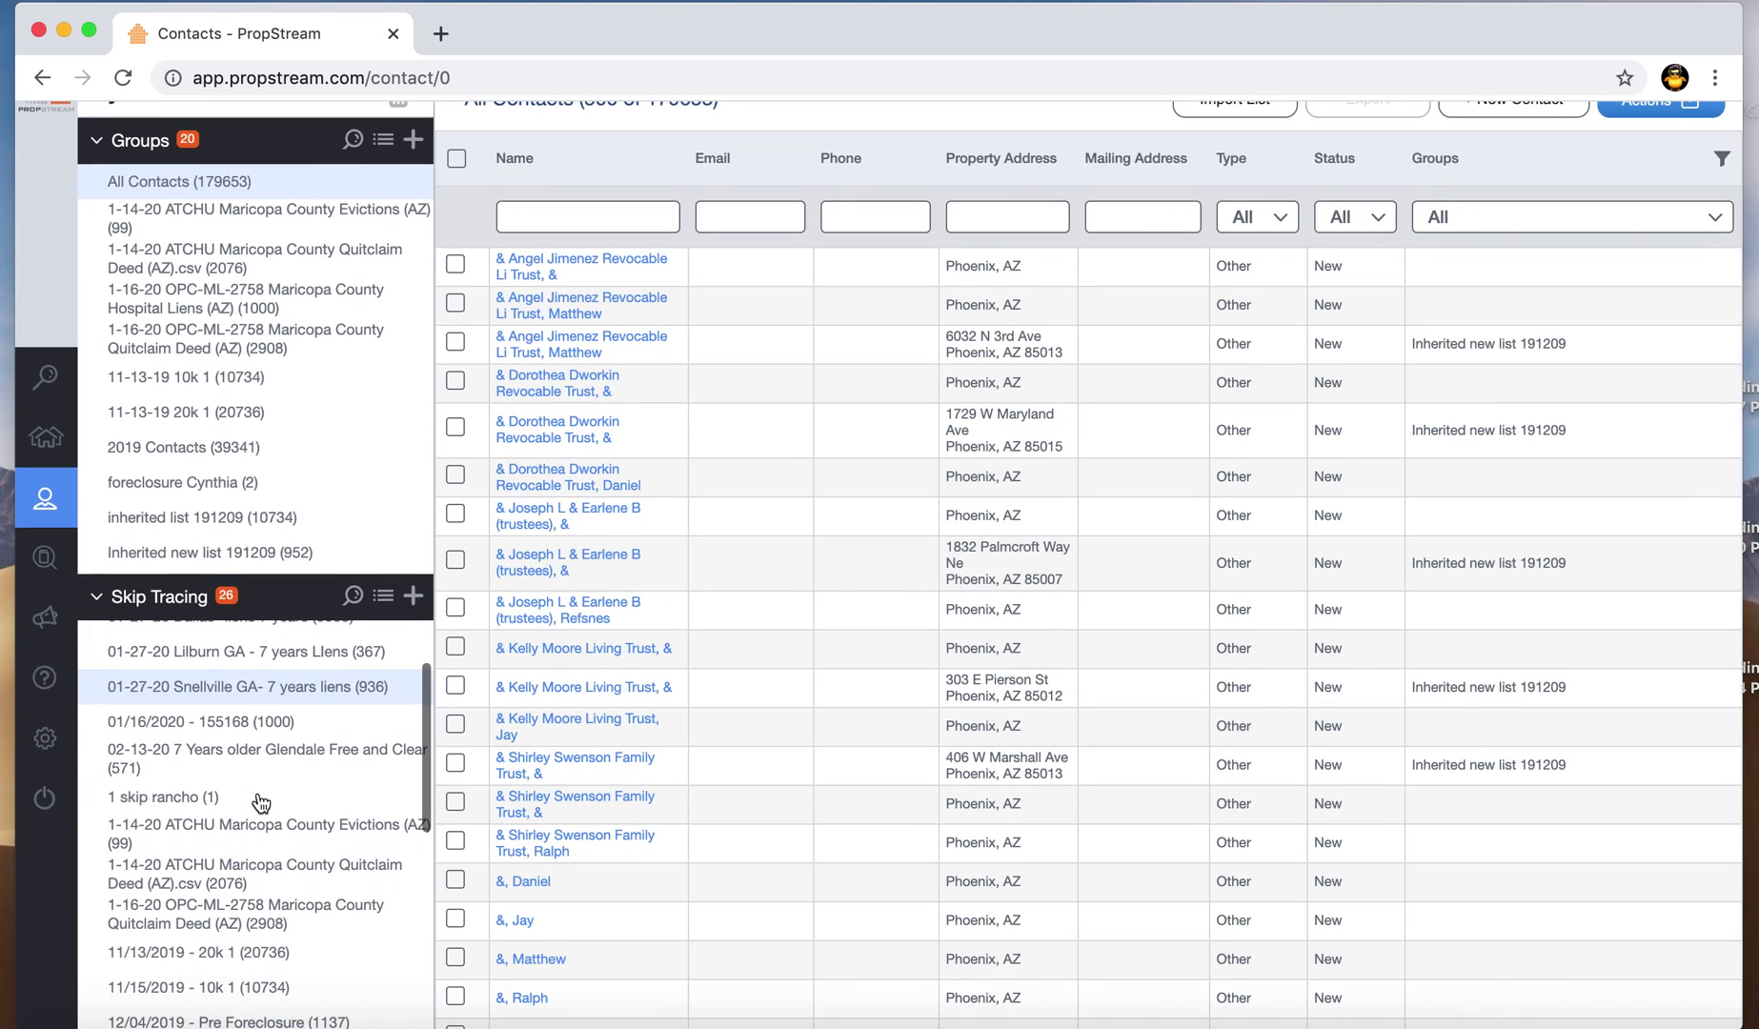
left_click(284, 746)
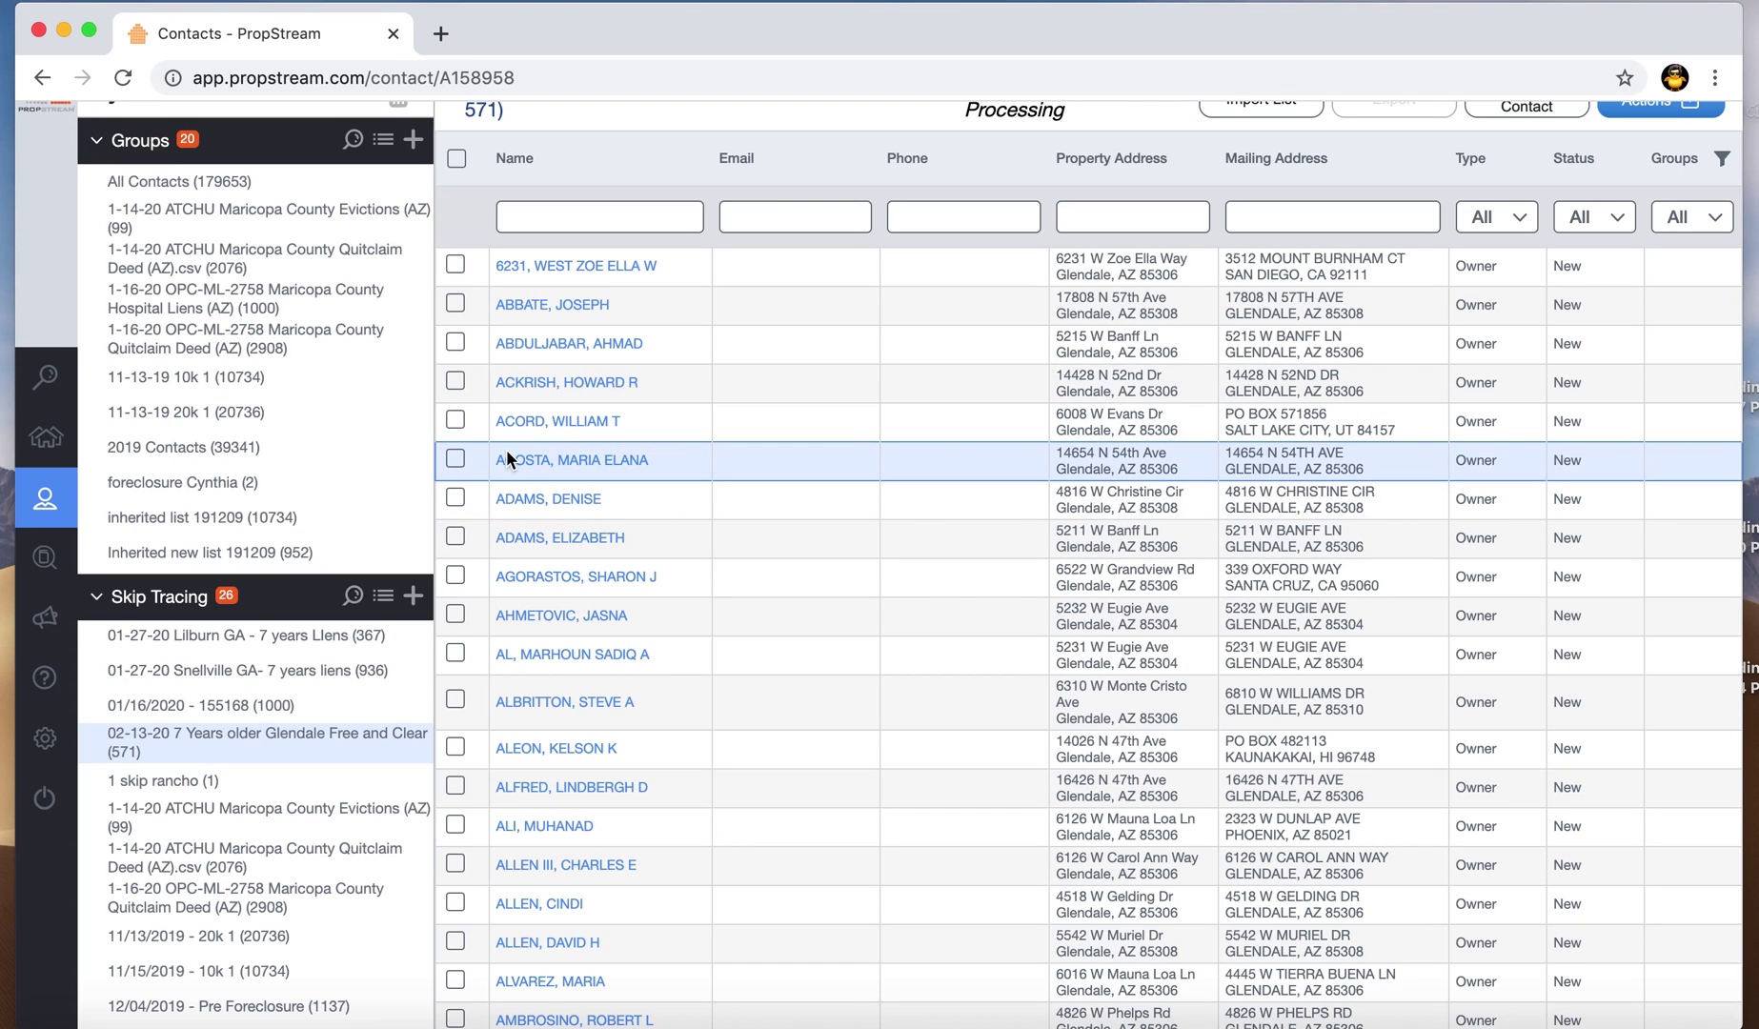
Step: Open the browser's web address for editing
left_click(330, 72)
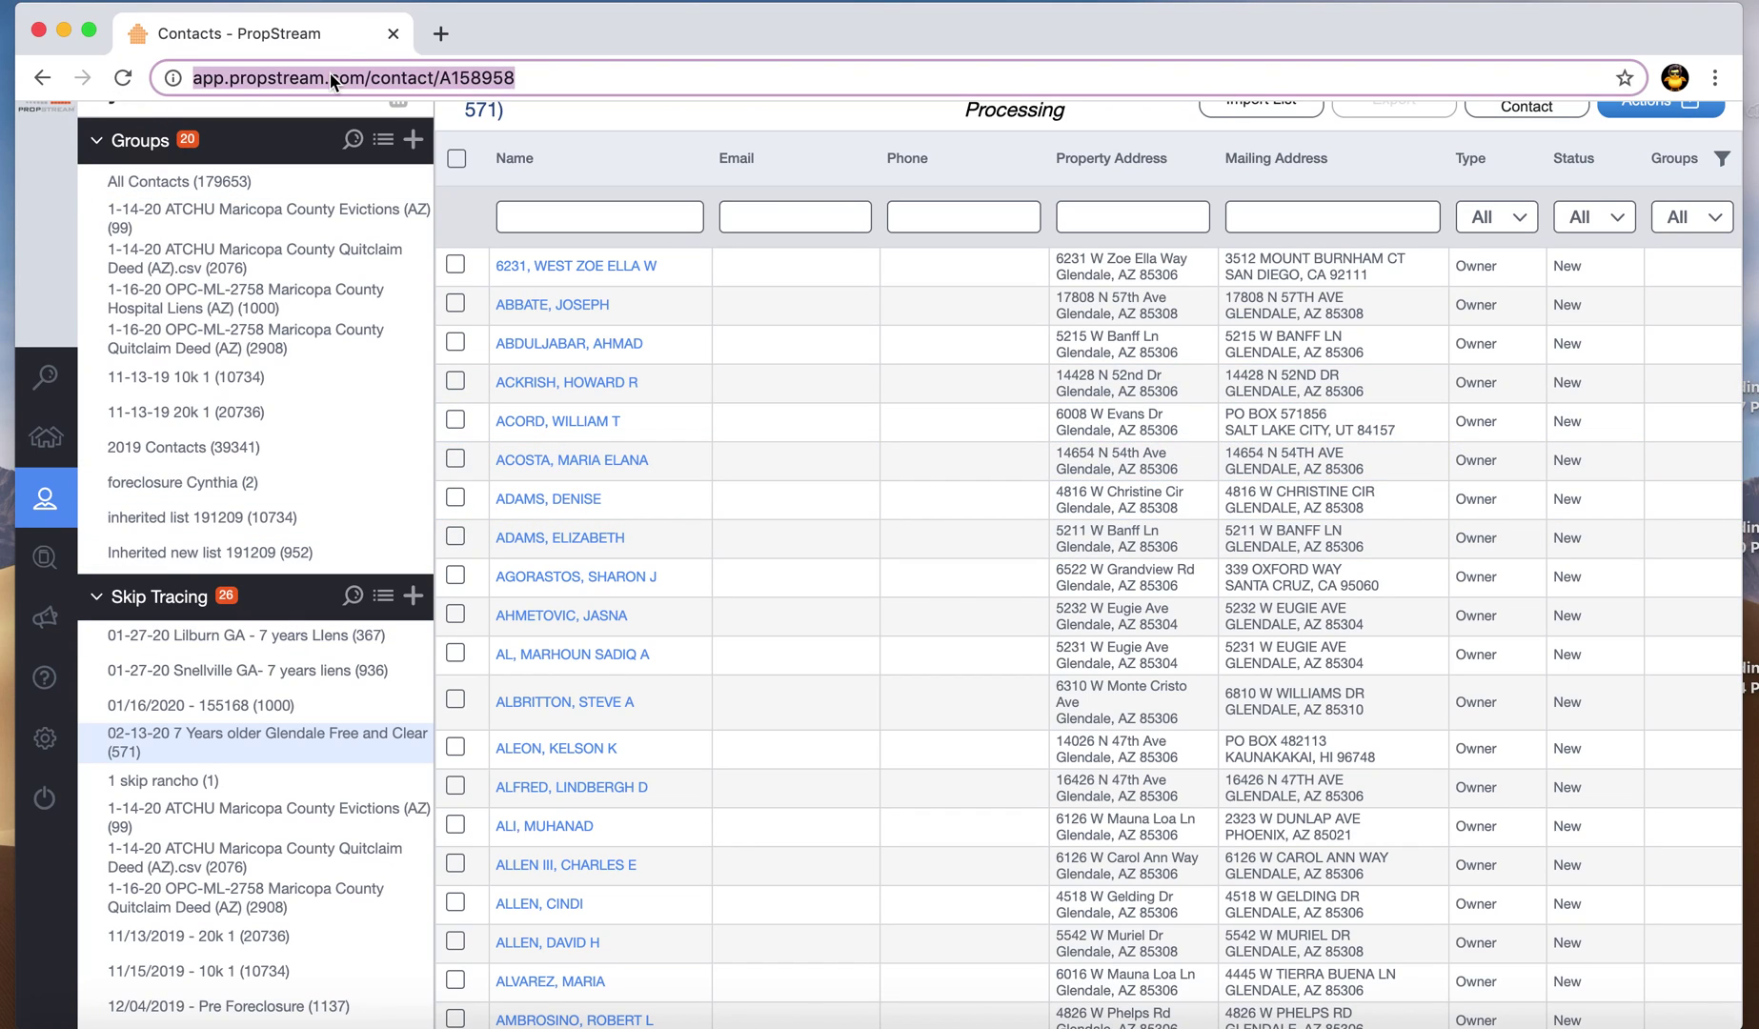